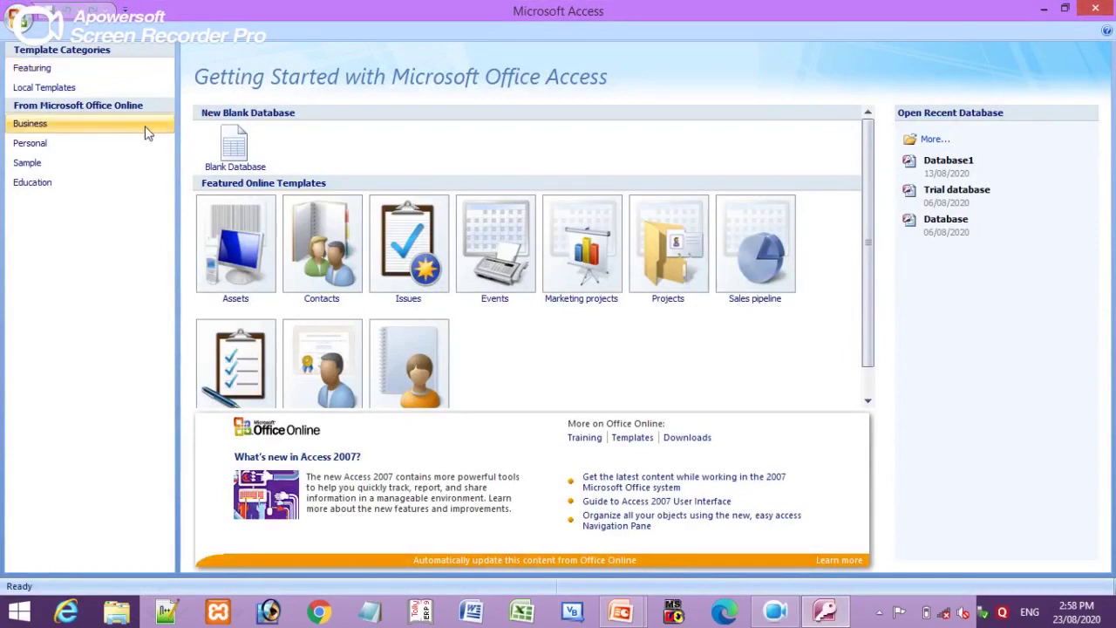
- Create a new blank Access database with the file name 'Trial'
{"action": "left_click", "coordinate": [204, 146]}
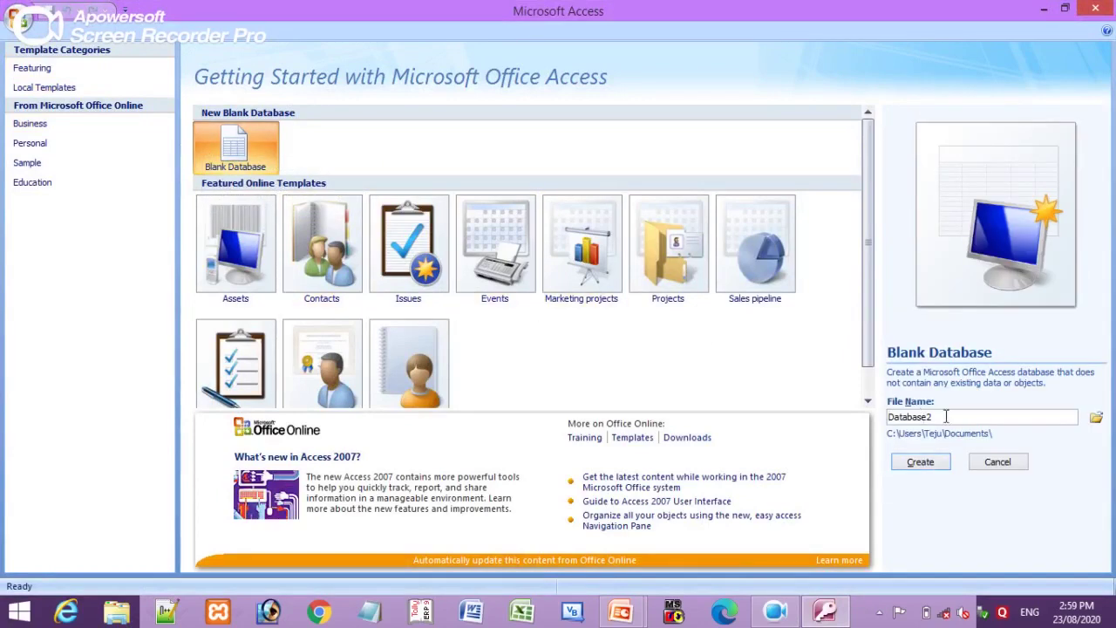
{"action": "left_click_drag", "start_coordinate": [942, 416], "coordinate": [881, 416]}
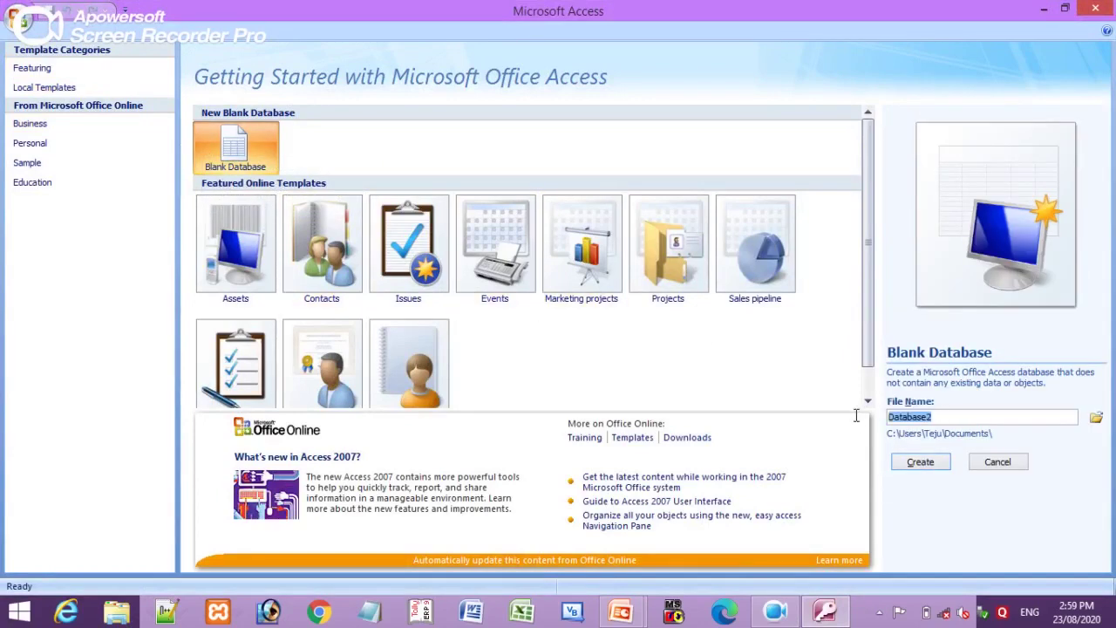
{"action": "type", "text": "Trial"}
{"action": "left_click", "coordinate": [924, 463]}
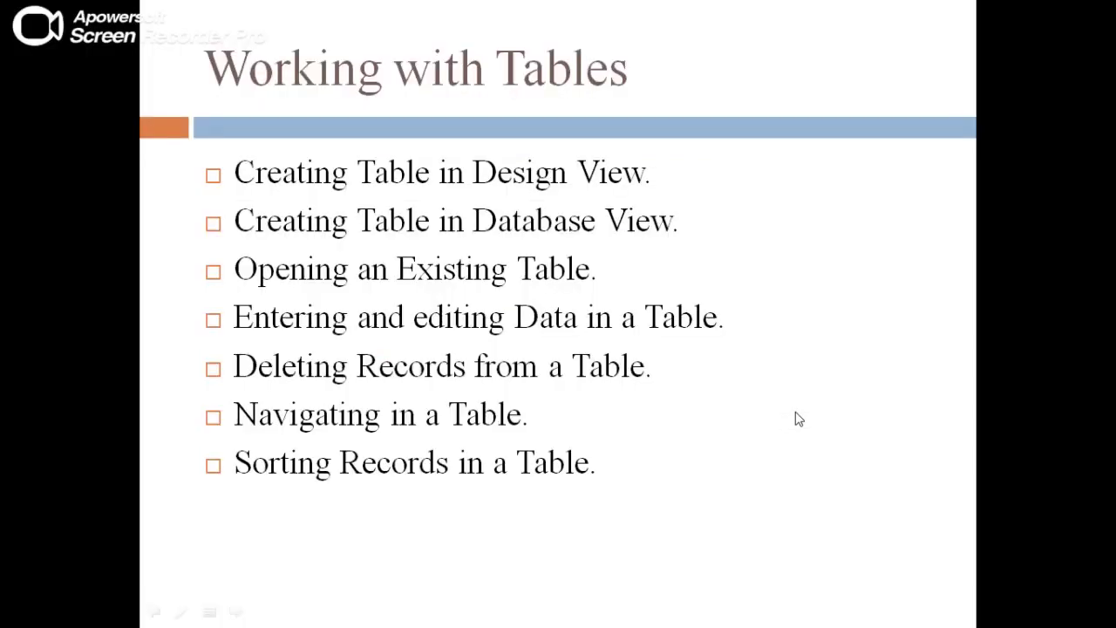
- Switch from the PowerPoint slide show back to Access's empty Table1
{"action": "key", "text": "alt+Tab"}
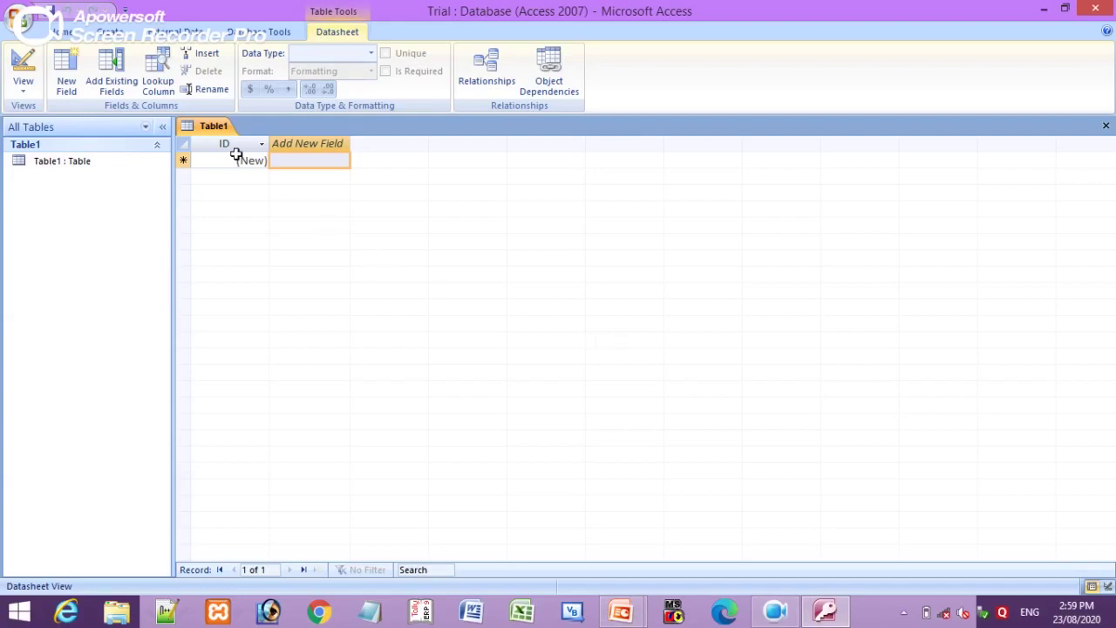
- Start a new table in Table Design view from the Create ribbon
{"action": "left_click", "coordinate": [110, 32]}
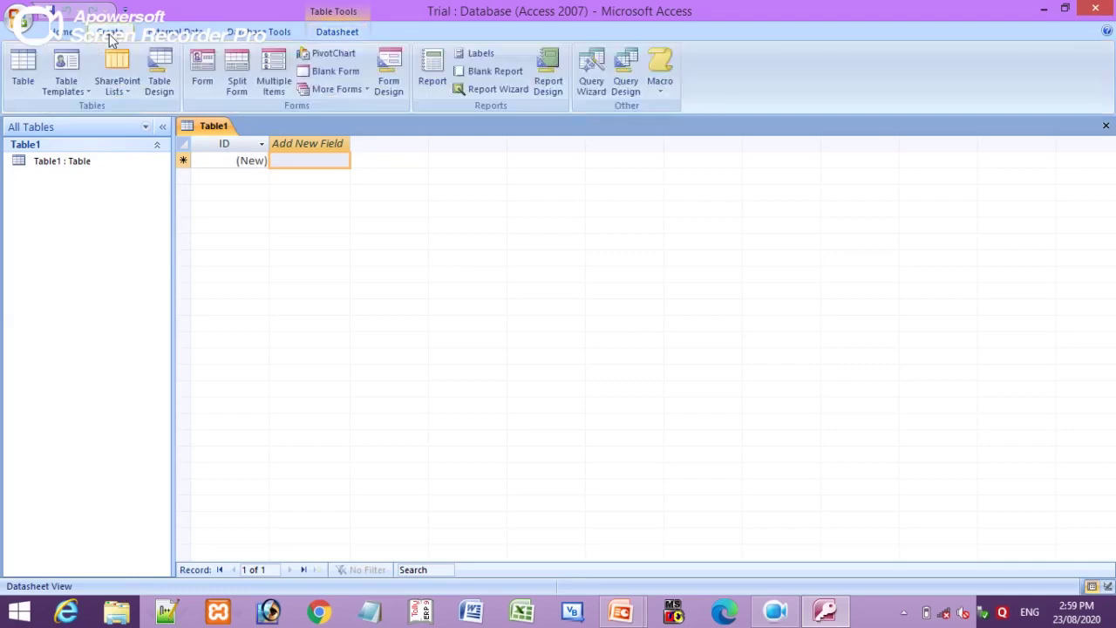
{"action": "left_click", "coordinate": [161, 85]}
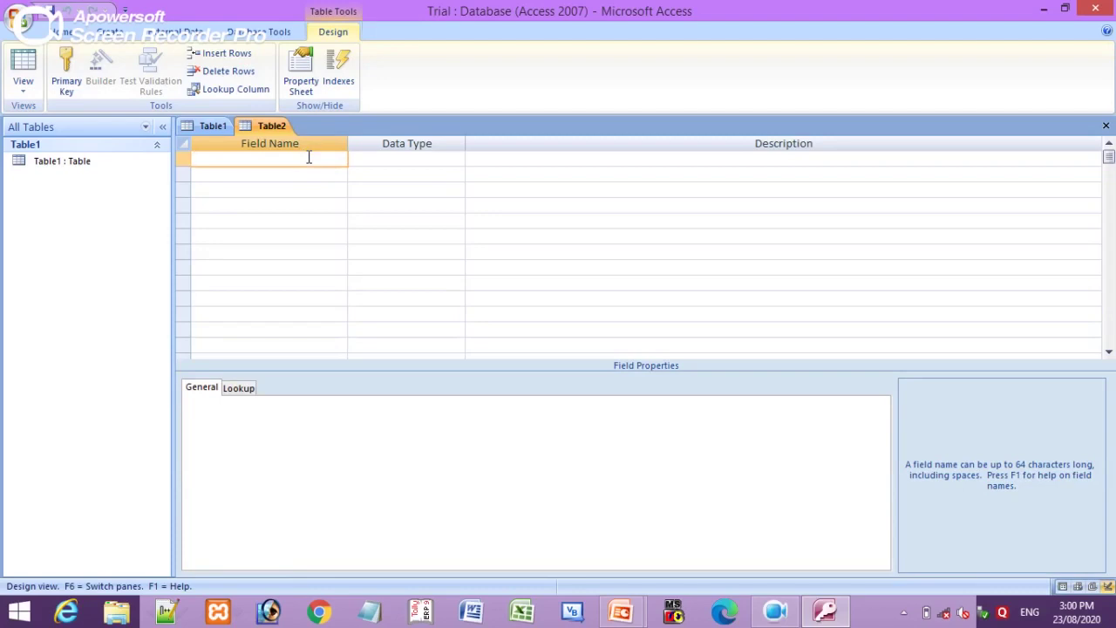
- Add a first field 'Sr No.' with the AutoNumber data type, then switch to PowerPoint
{"action": "type", "text": "Sr No."}
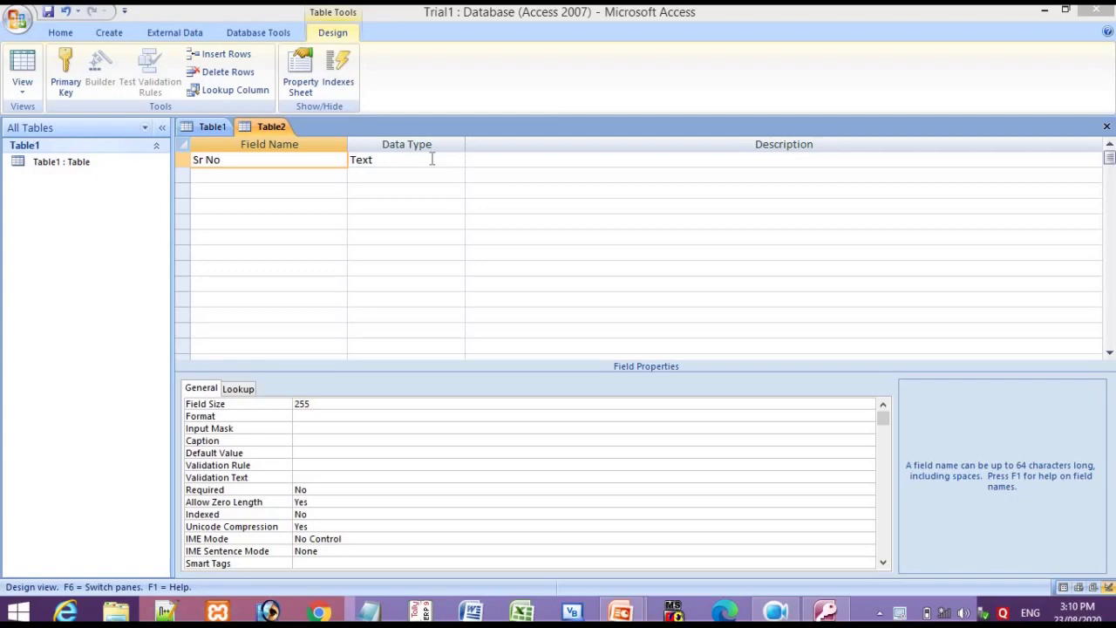
{"action": "left_click", "coordinate": [432, 160]}
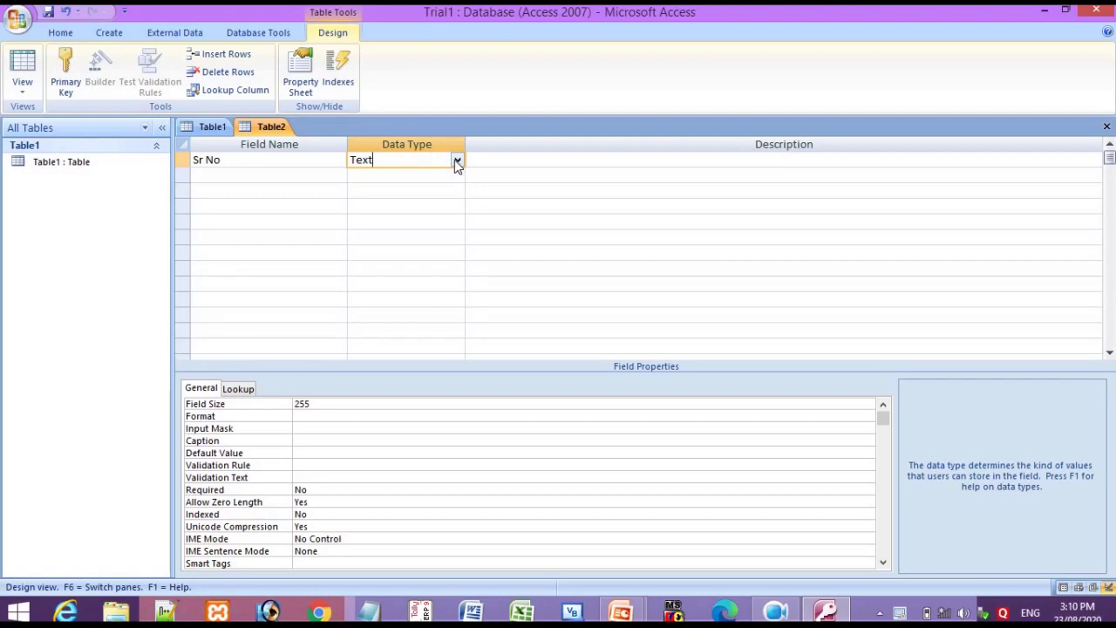
{"action": "left_click", "coordinate": [456, 160]}
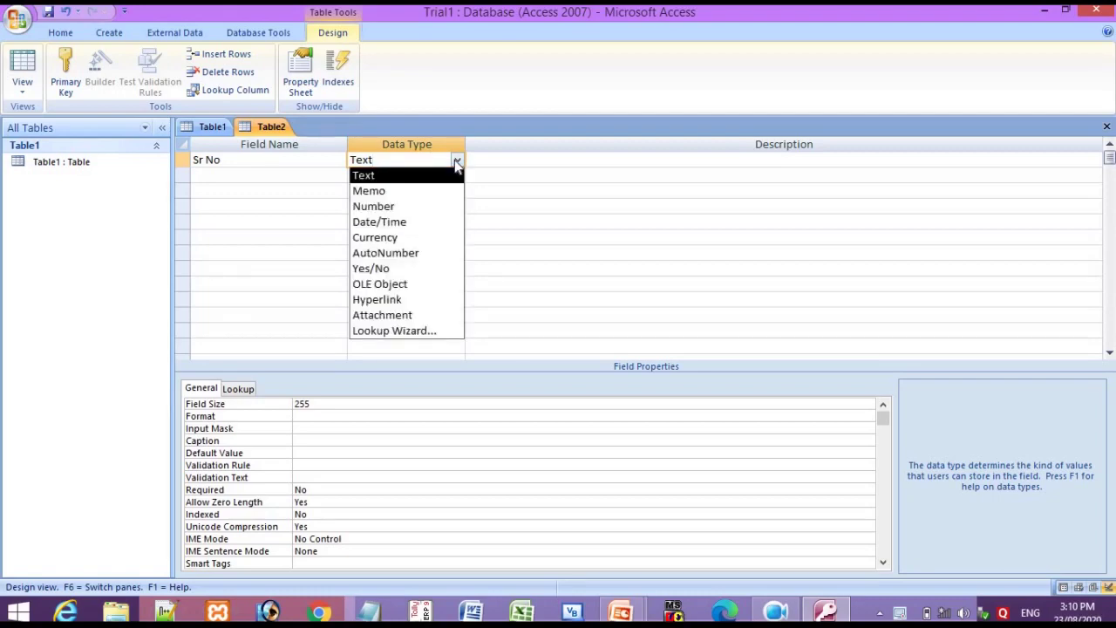
{"action": "left_click", "coordinate": [413, 253]}
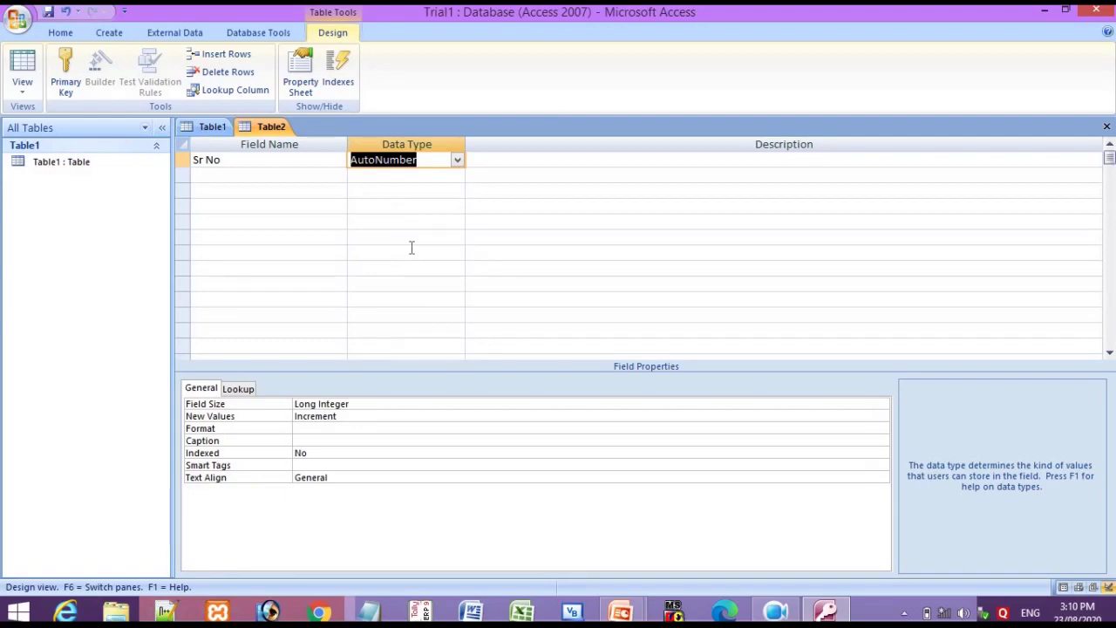
{"action": "left_click", "coordinate": [524, 162]}
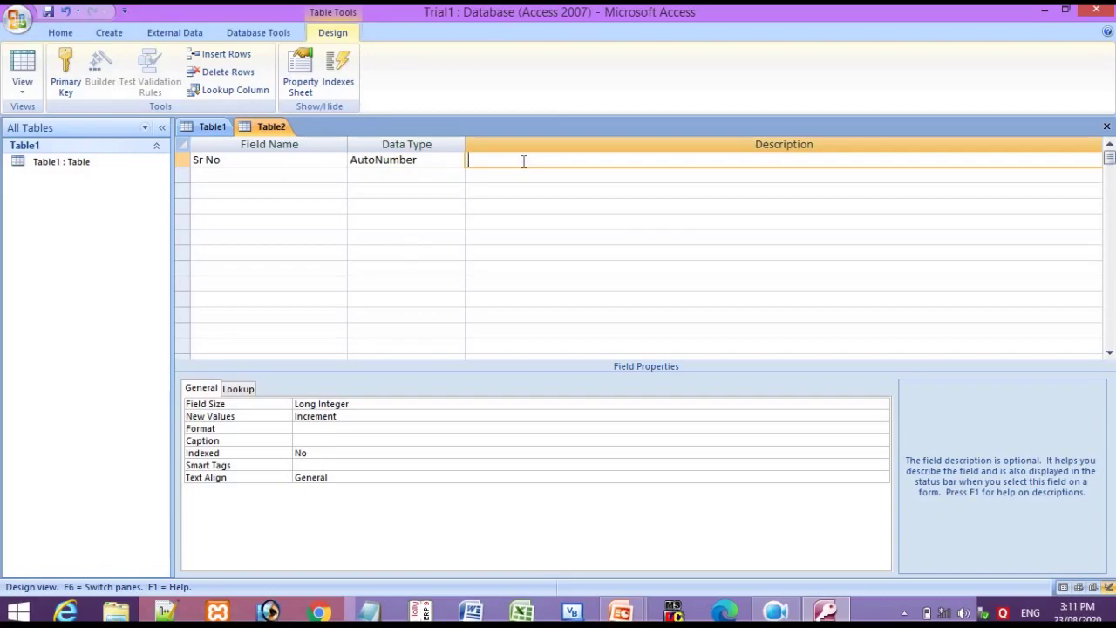
{"action": "key", "text": "alt+Tab"}
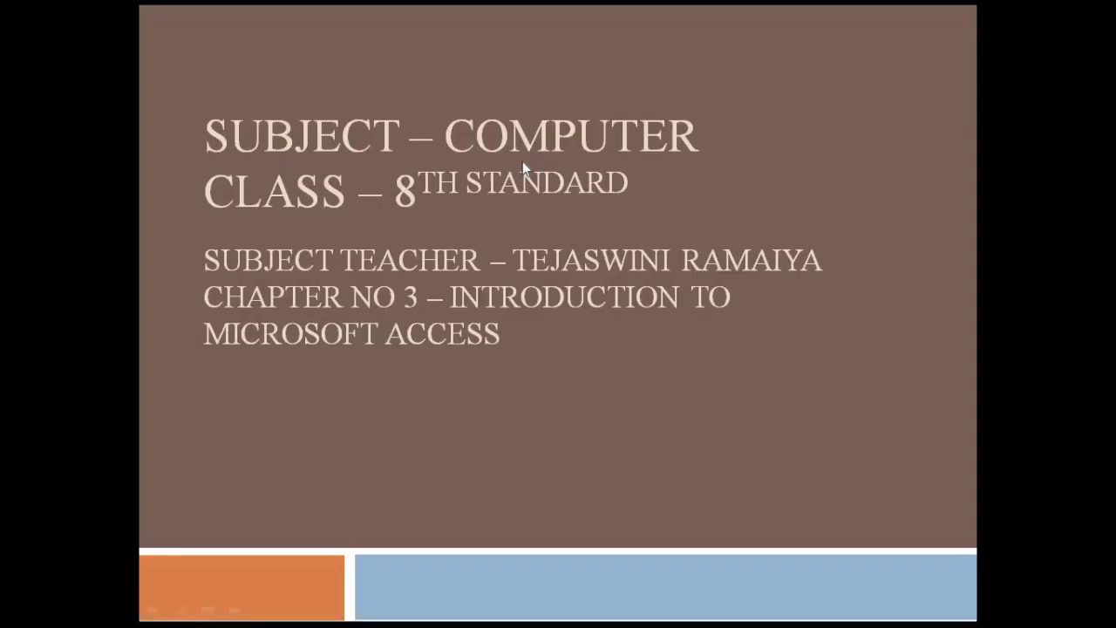
- Advance the slide show two slides to Working with Tables and return to Access
{"action": "key", "text": "Right"}
{"action": "key", "text": "Right"}
{"action": "key", "text": "Right"}
{"action": "key", "text": "Right"}
{"action": "key", "text": "Right"}
{"action": "key", "text": "Right"}
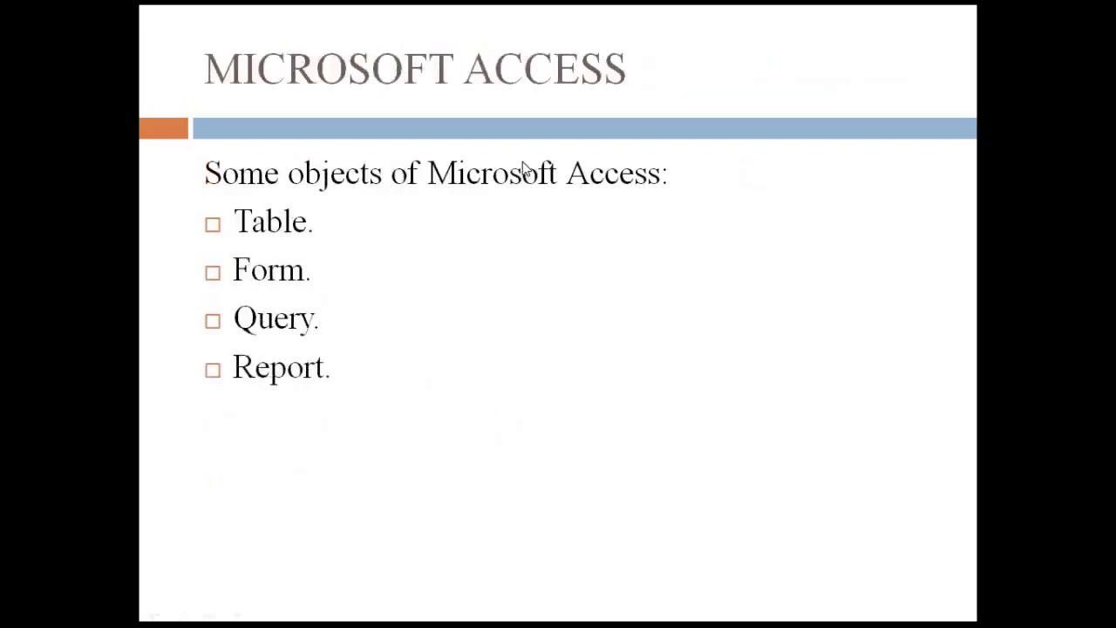
{"action": "key", "text": "Right"}
{"action": "key", "text": "Right"}
{"action": "key", "text": "Right"}
{"action": "key", "text": "alt+Tab"}
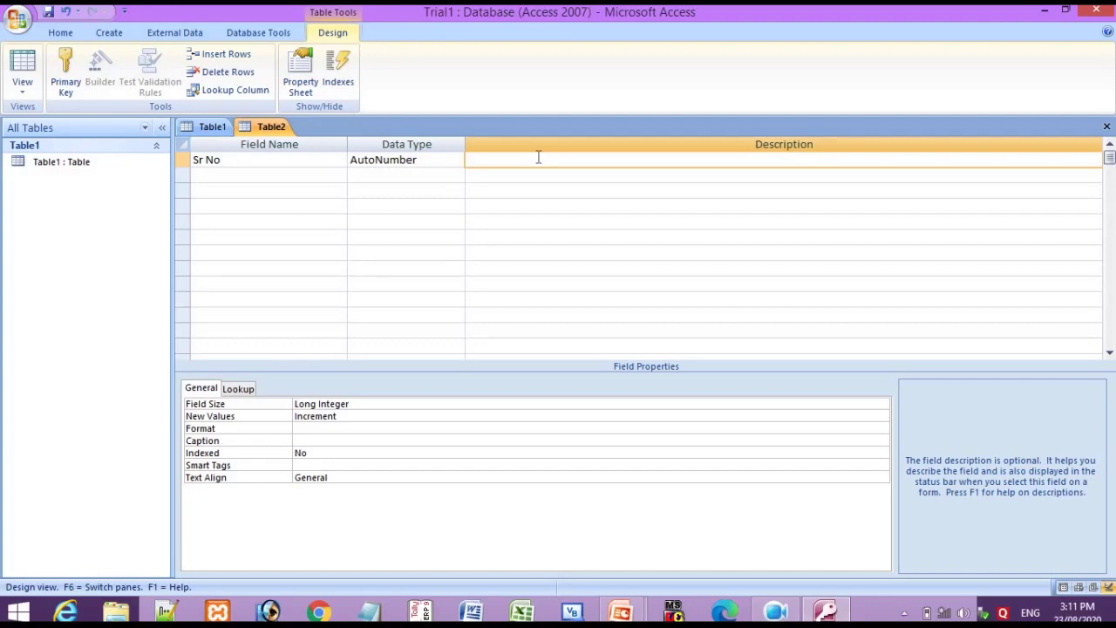
- Describe Sr No as 'Here you have to enter a number' and add a Text field 'Name'
{"action": "type", "text": "Here you have to enter a number"}
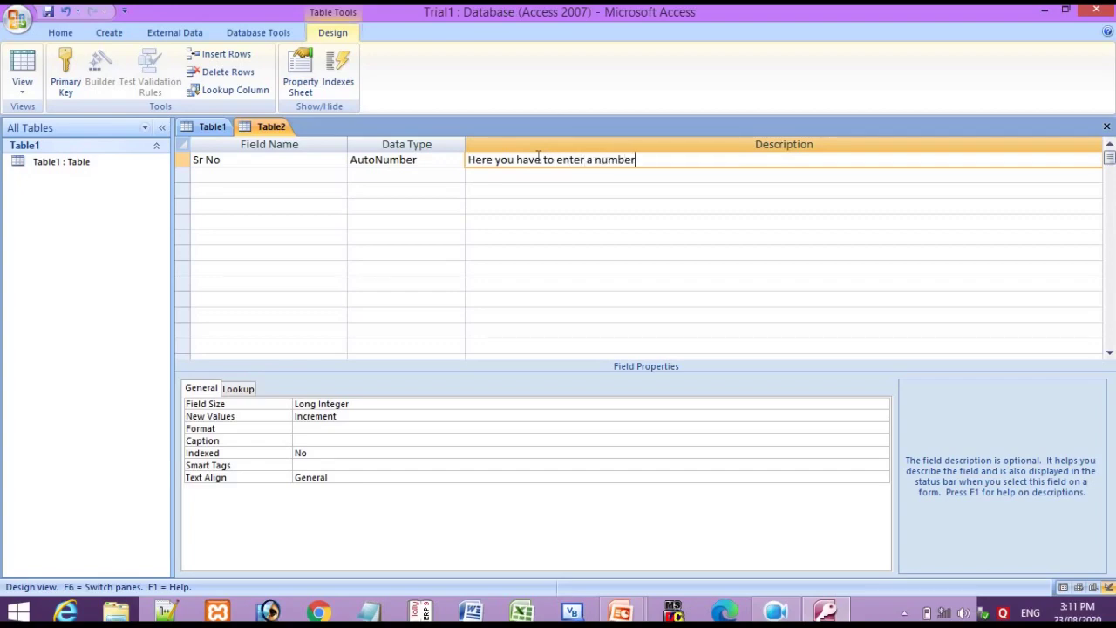
{"action": "left_click", "coordinate": [273, 177]}
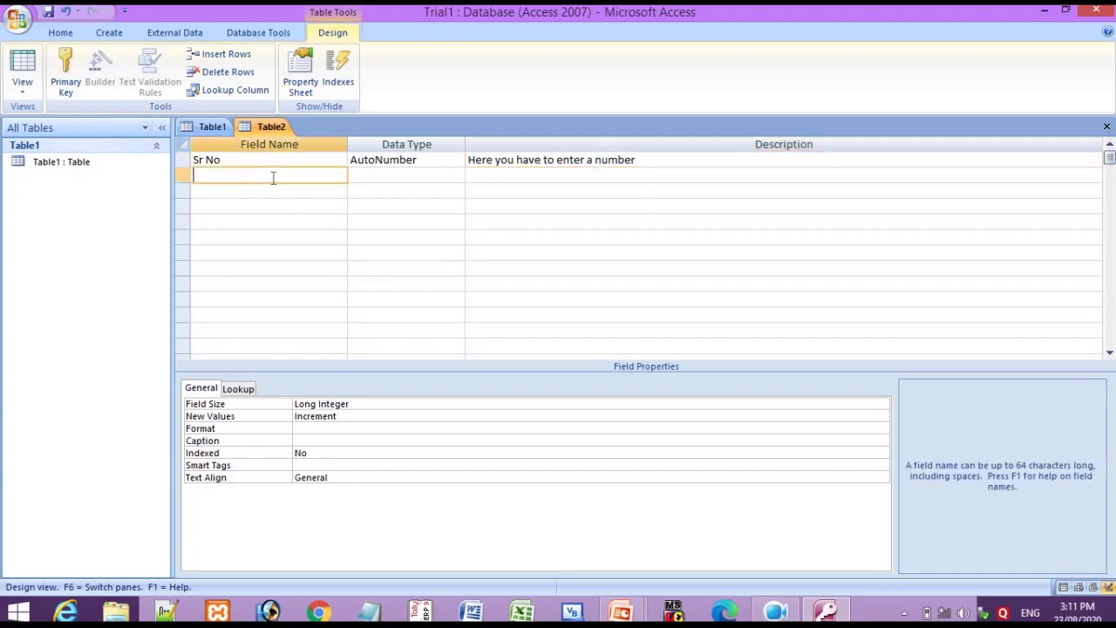
{"action": "type", "text": "Name"}
{"action": "left_click", "coordinate": [403, 181]}
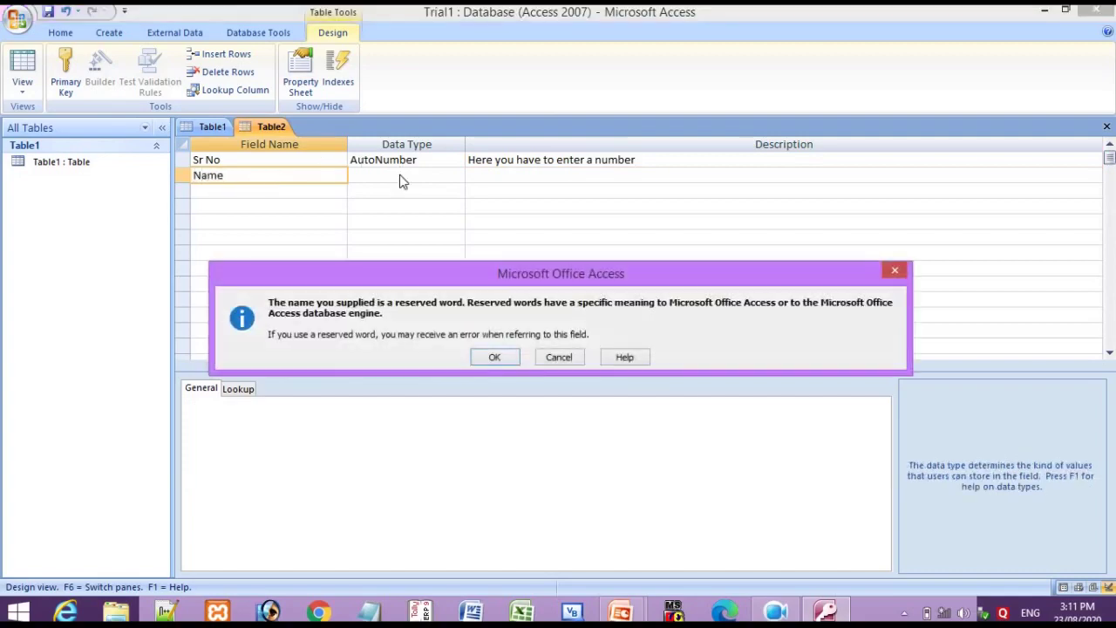
{"action": "left_click", "coordinate": [493, 358]}
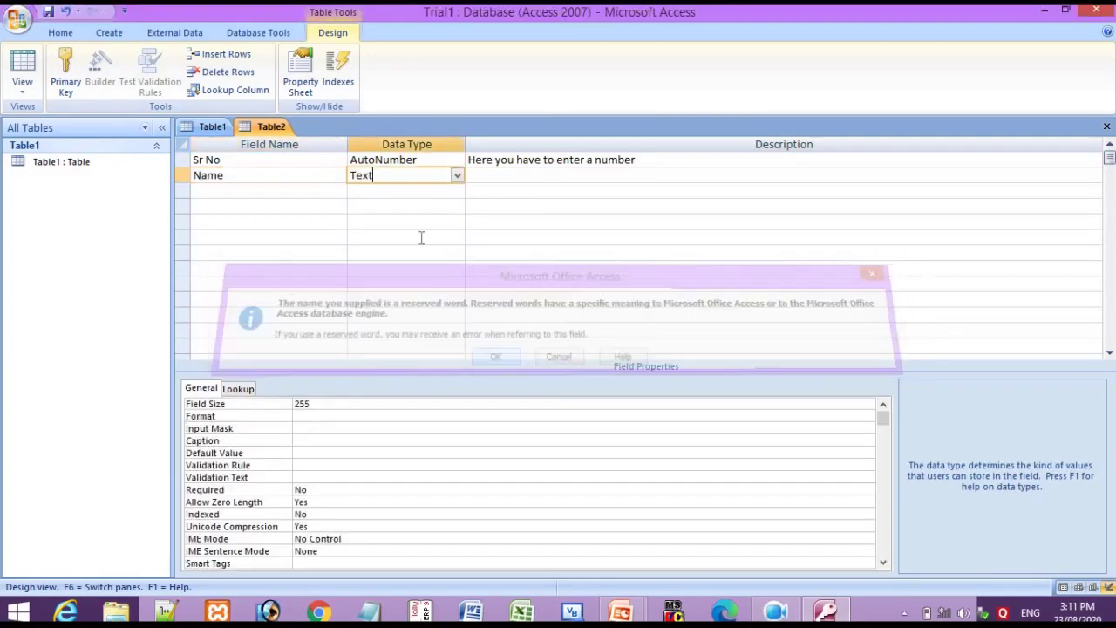
{"action": "left_click", "coordinate": [456, 175]}
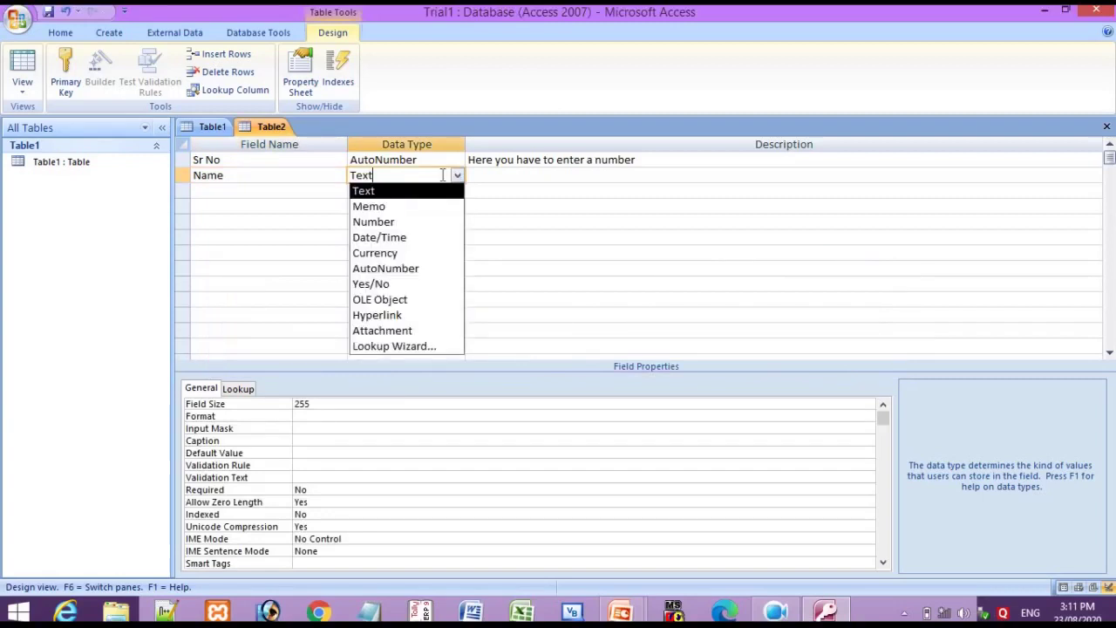
{"action": "left_click", "coordinate": [312, 191]}
- Add an 'Address' field with the Memo data type, then switch to PowerPoint
{"action": "type", "text": "Addree"}
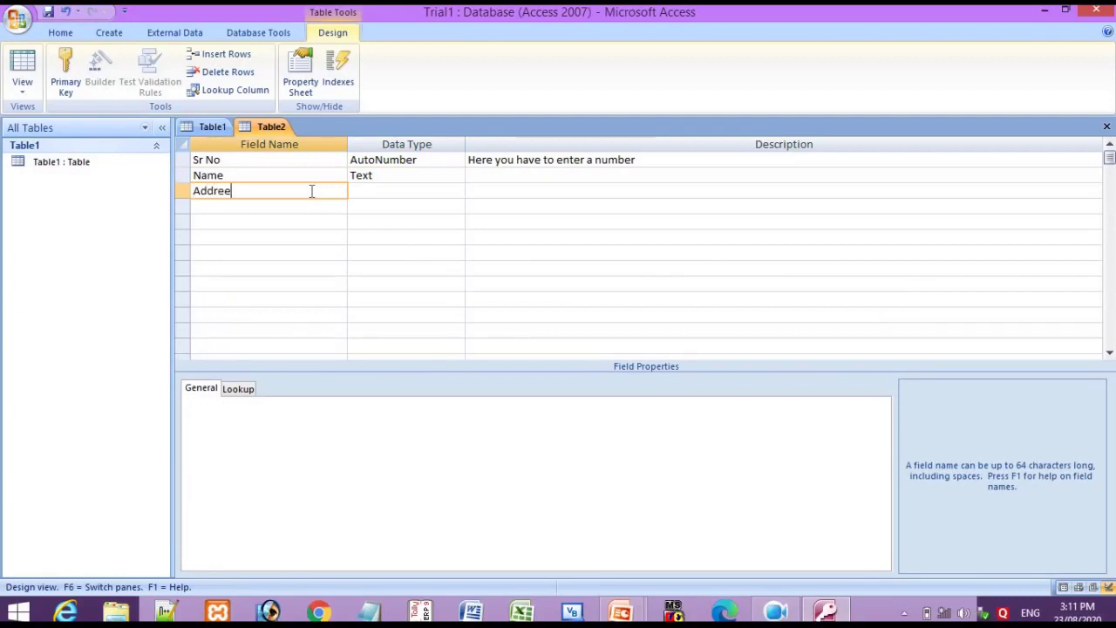
{"action": "key", "text": "BackSpace"}
{"action": "type", "text": "ss"}
{"action": "left_click", "coordinate": [405, 191]}
{"action": "left_click", "coordinate": [457, 191]}
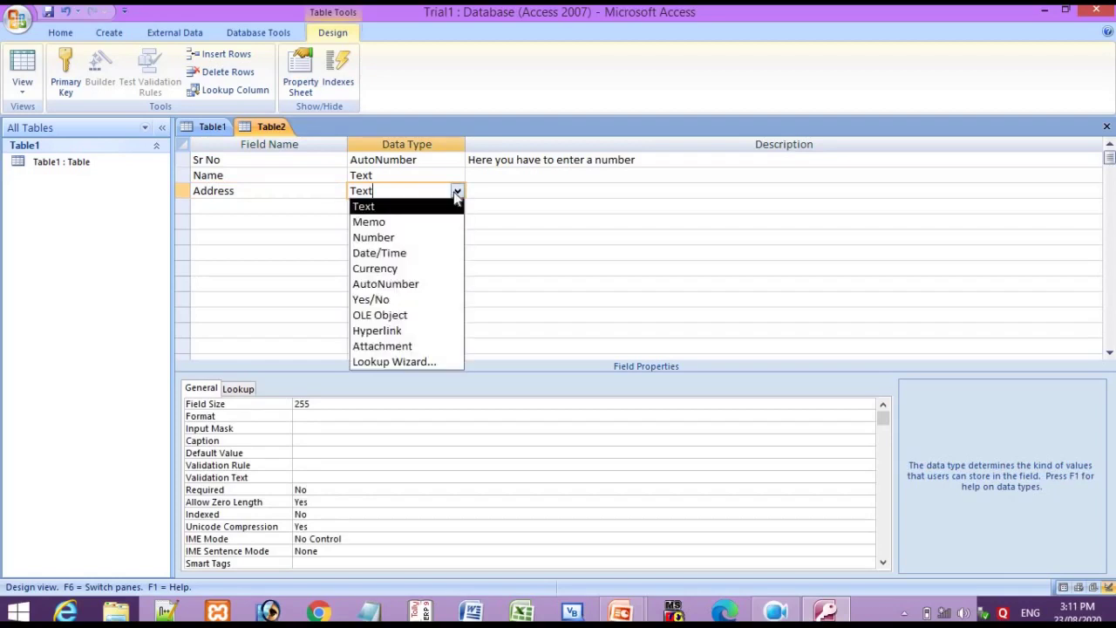
{"action": "left_click", "coordinate": [424, 224]}
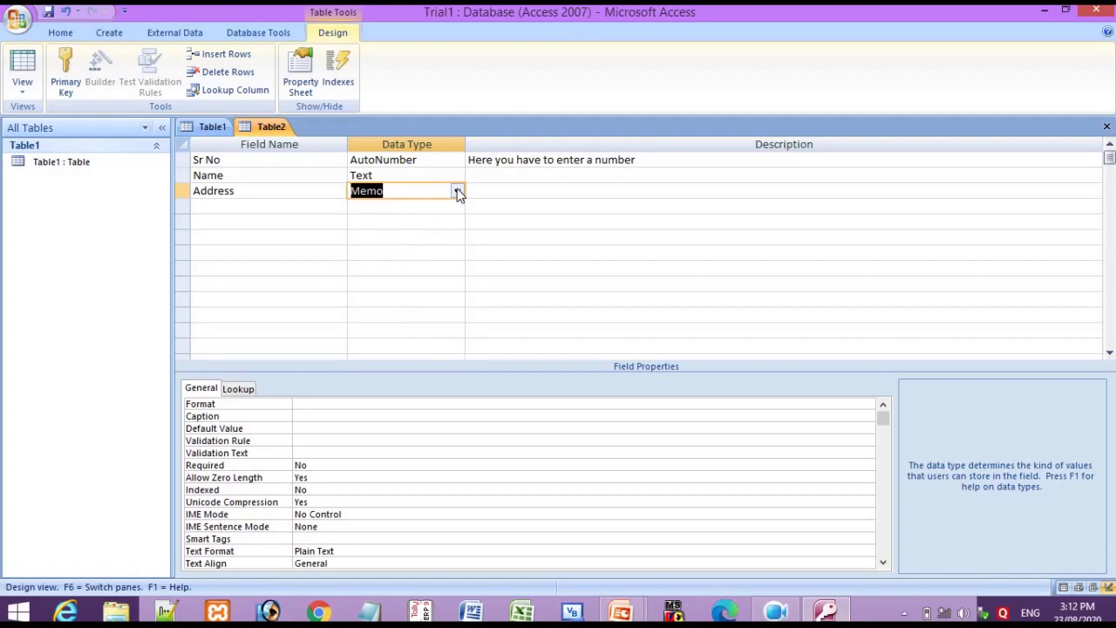
{"action": "left_click", "coordinate": [457, 192]}
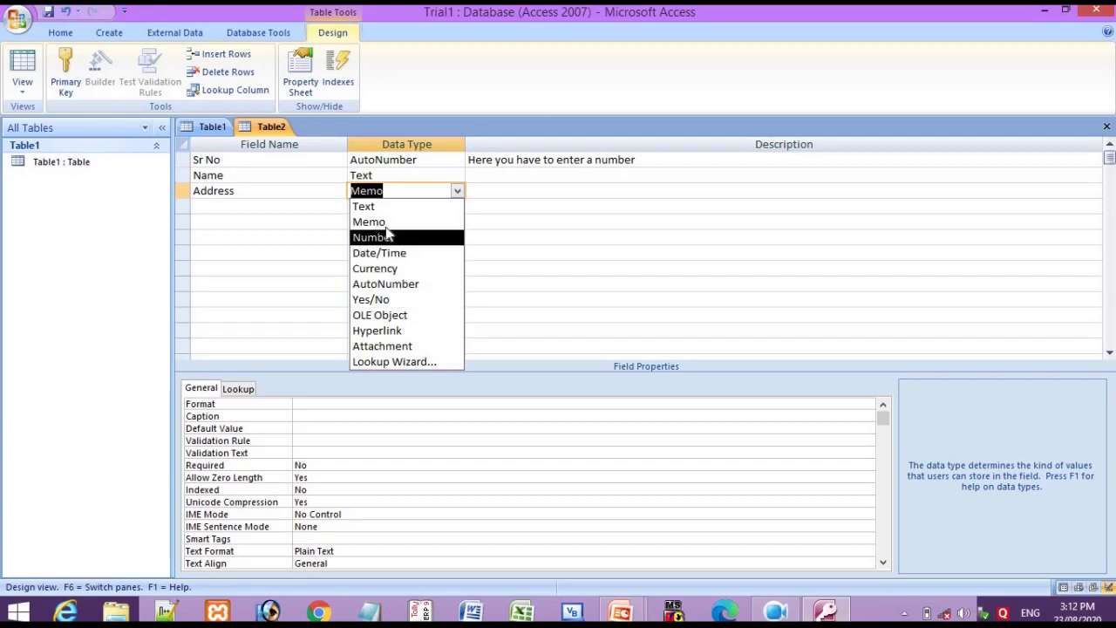
{"action": "left_click", "coordinate": [486, 290]}
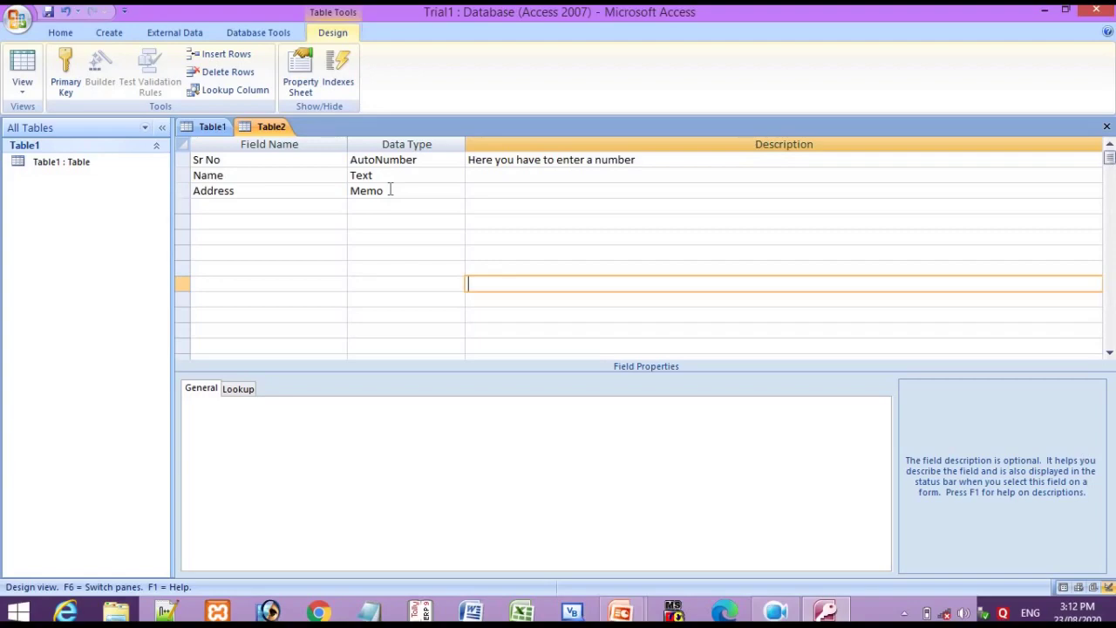
{"action": "key", "text": "alt+Tab"}
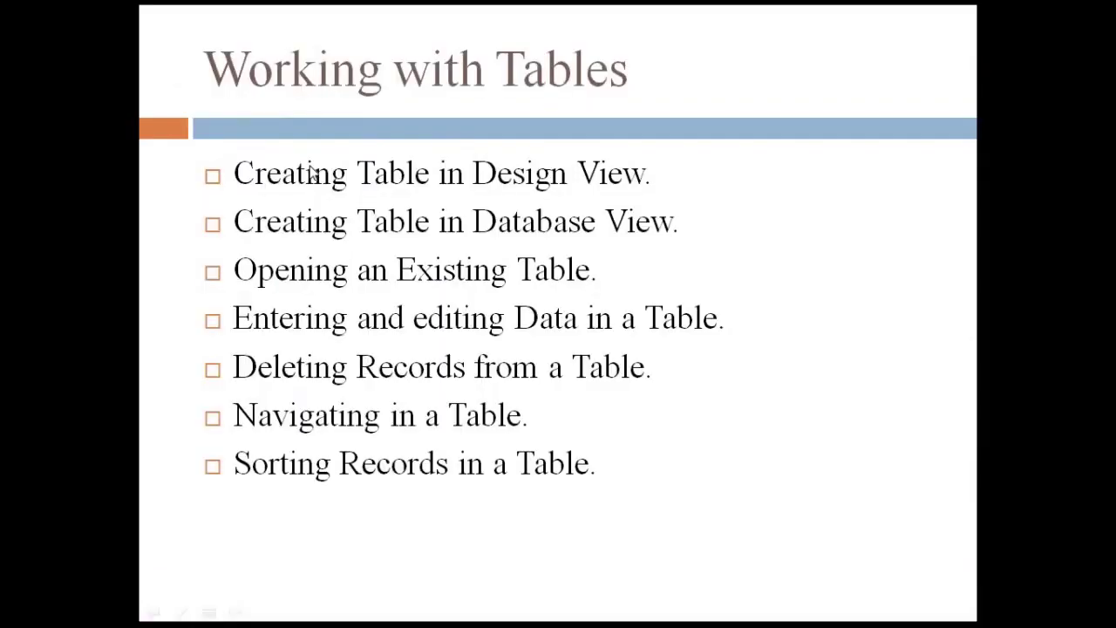
- Advance to the Creating Table in Design View slide and return to Access
{"action": "left_click", "coordinate": [311, 165]}
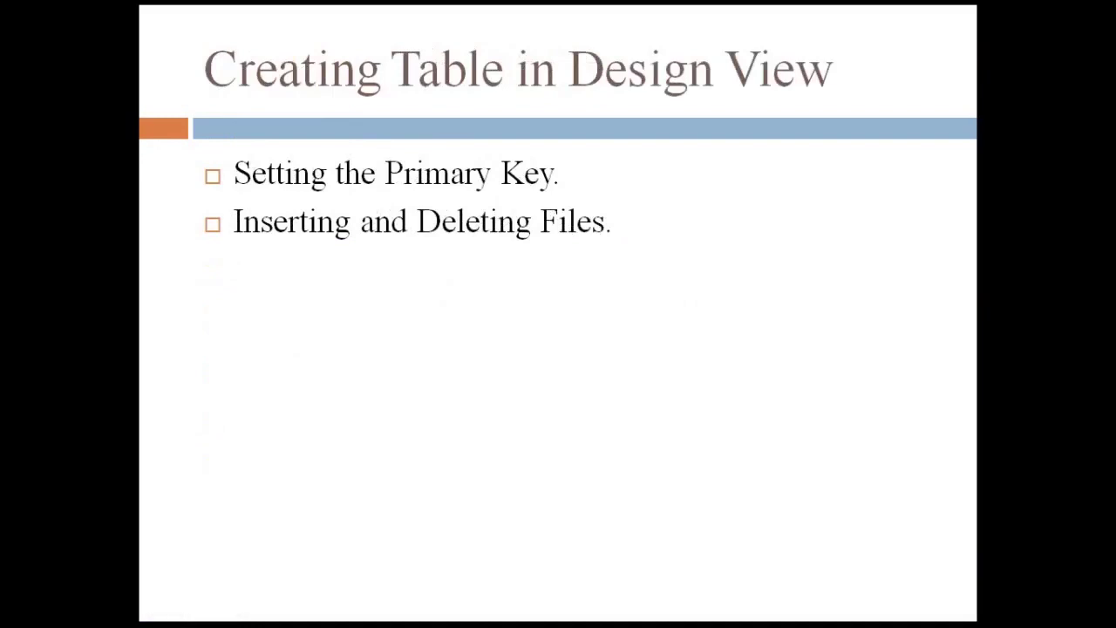
{"action": "key", "text": "alt+Tab"}
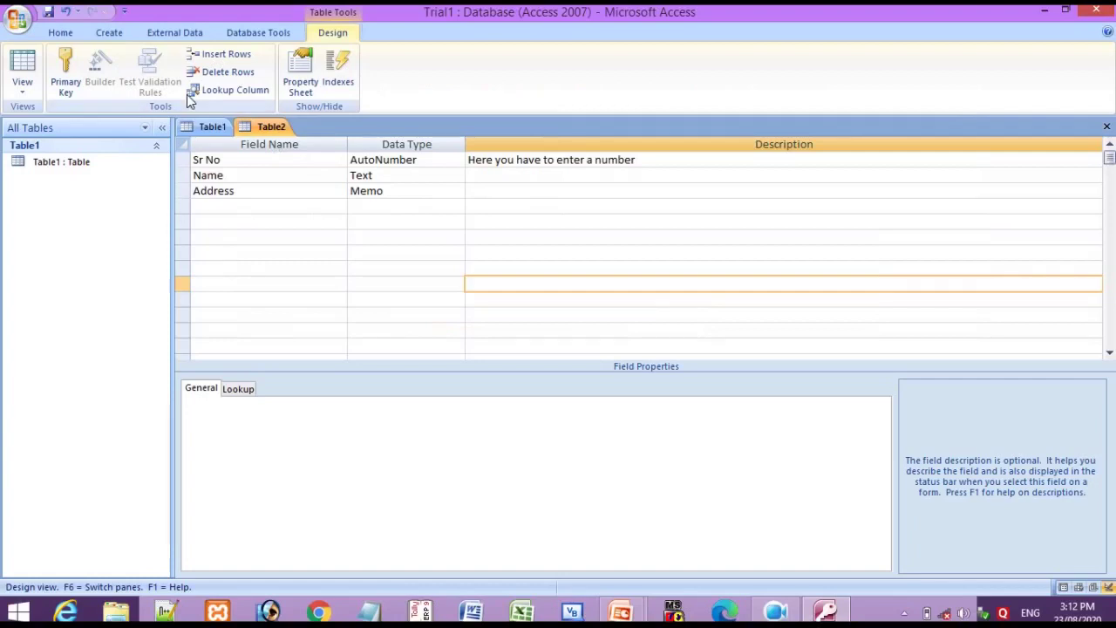
- Make Sr No the primary key of Table2, then switch to the slide show
{"action": "left_click", "coordinate": [183, 160]}
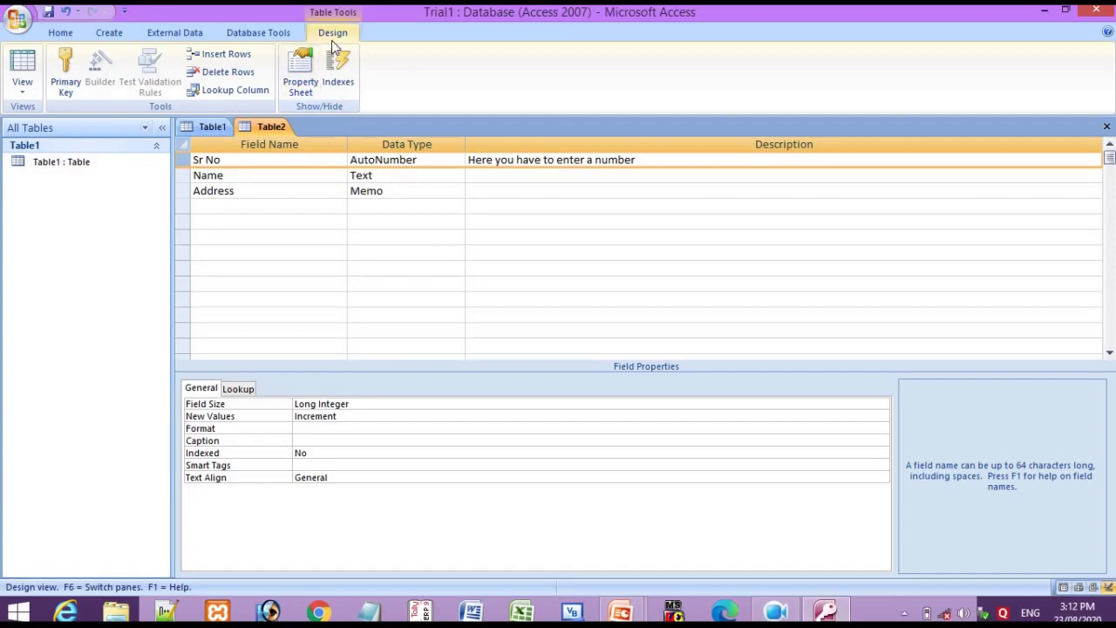
{"action": "left_click", "coordinate": [70, 88]}
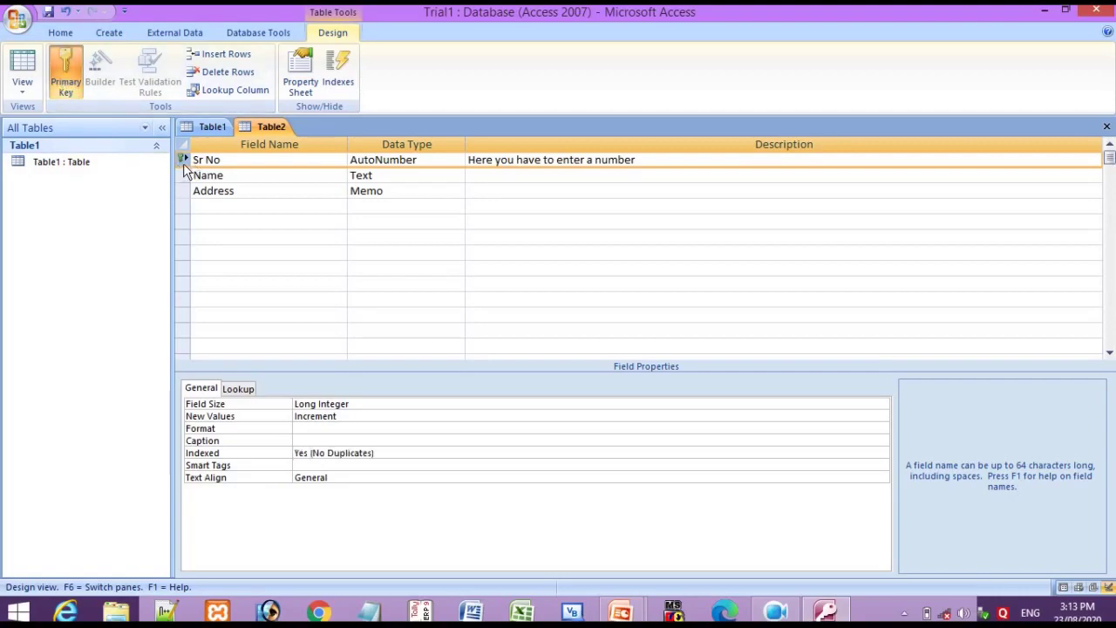
{"action": "mouse_move", "coordinate": [183, 163]}
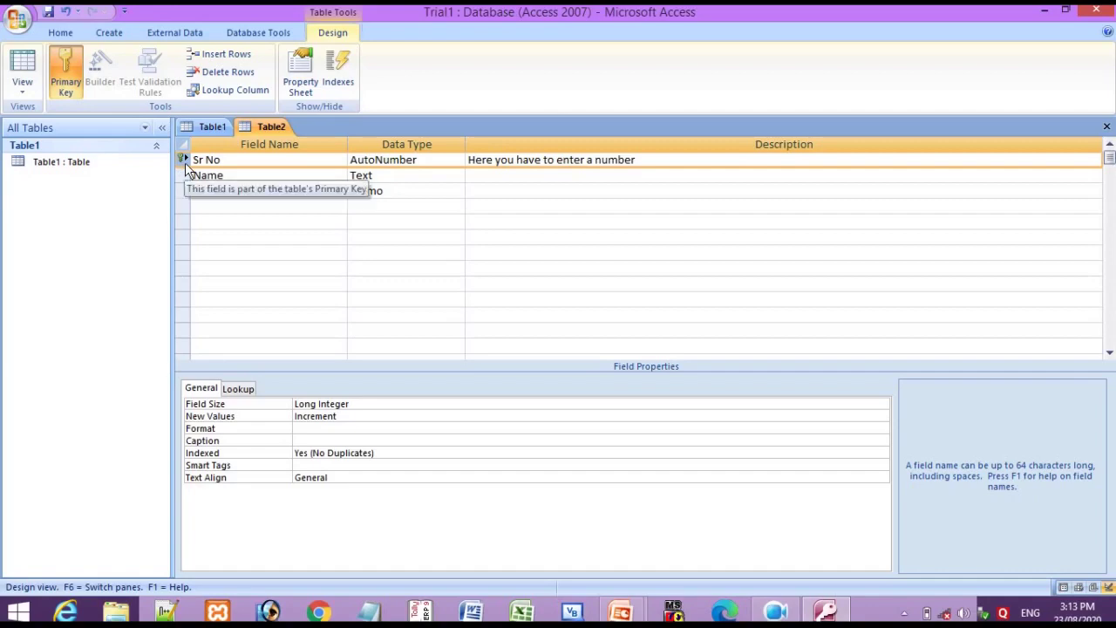
{"action": "key", "text": "alt"}
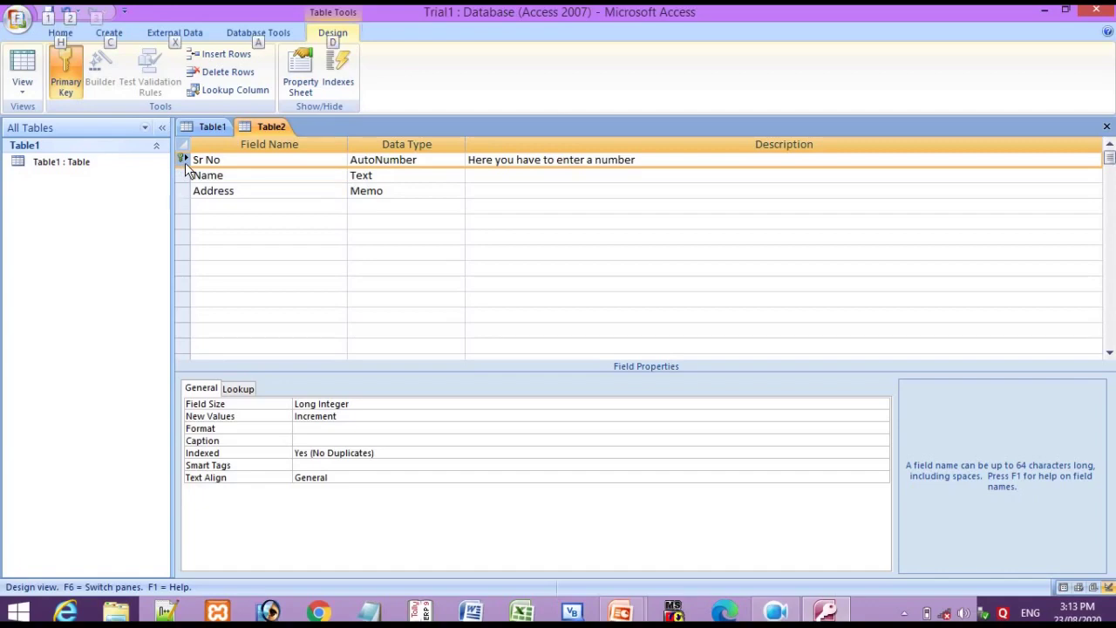
{"action": "key", "text": "alt+Tab"}
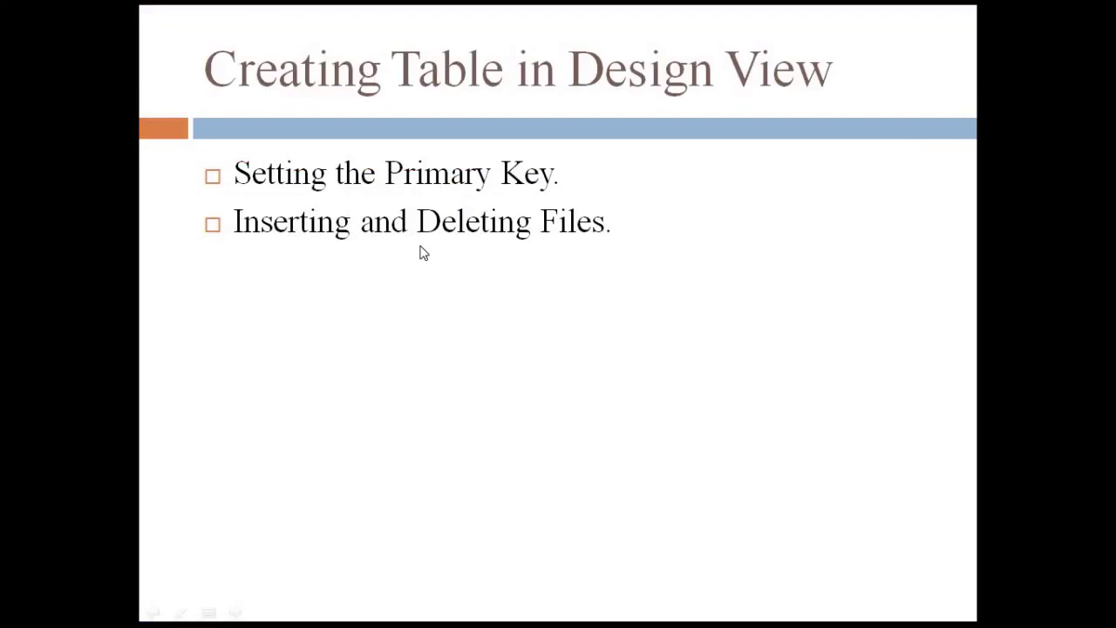
- Return from the slide show to Table2's design in Access
{"action": "key", "text": "alt+Tab"}
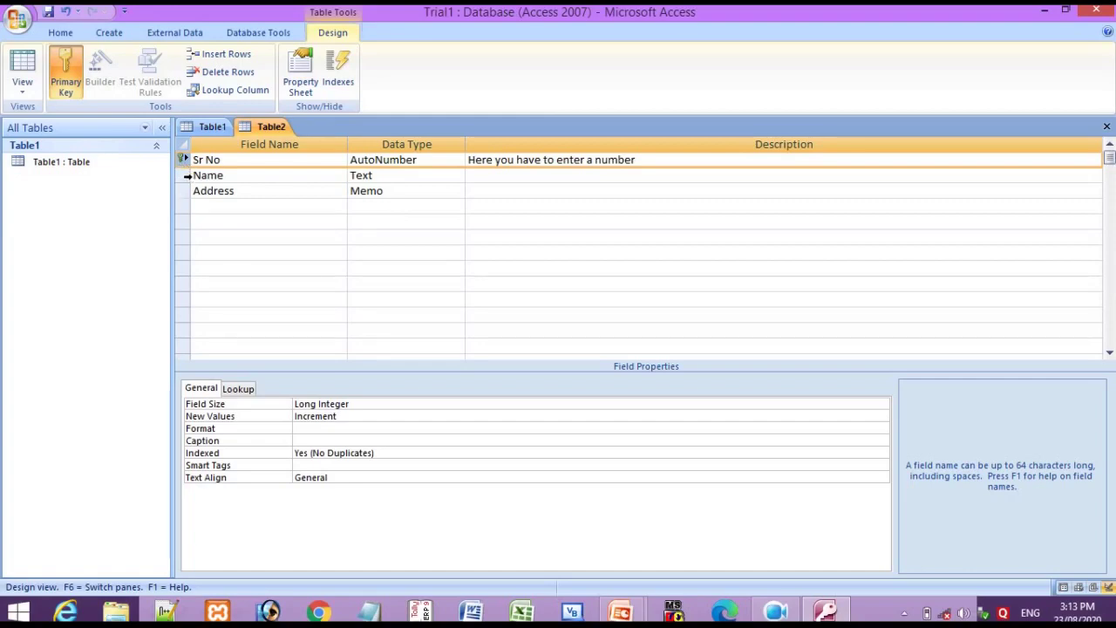
- Insert a 'Mobile No' field of type Number in a new row above Address
{"action": "left_click", "coordinate": [186, 194]}
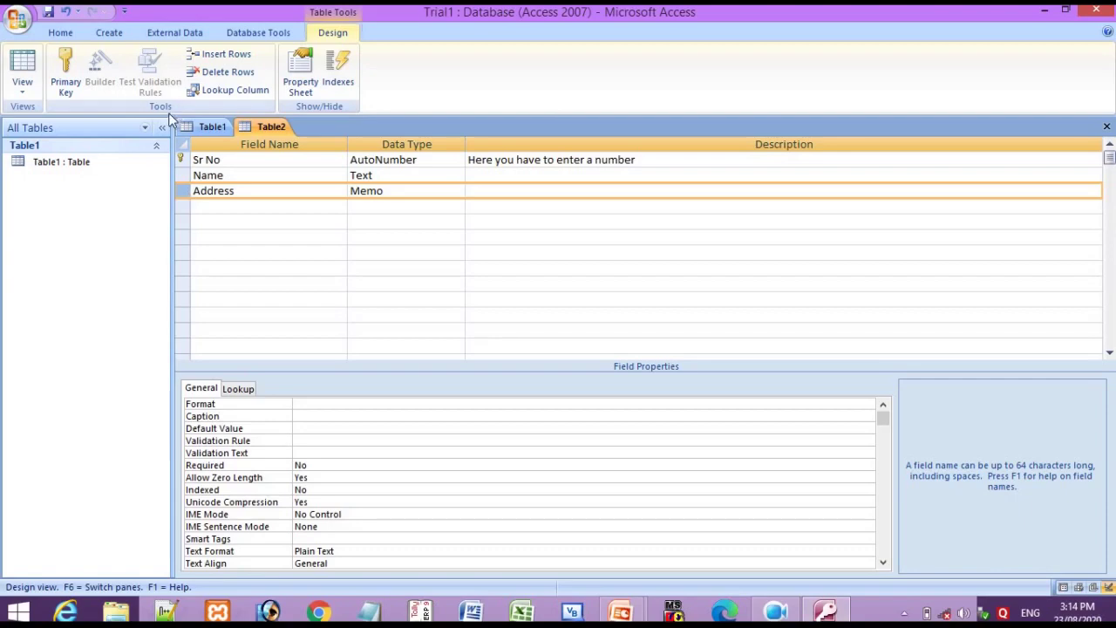
{"action": "left_click", "coordinate": [225, 56]}
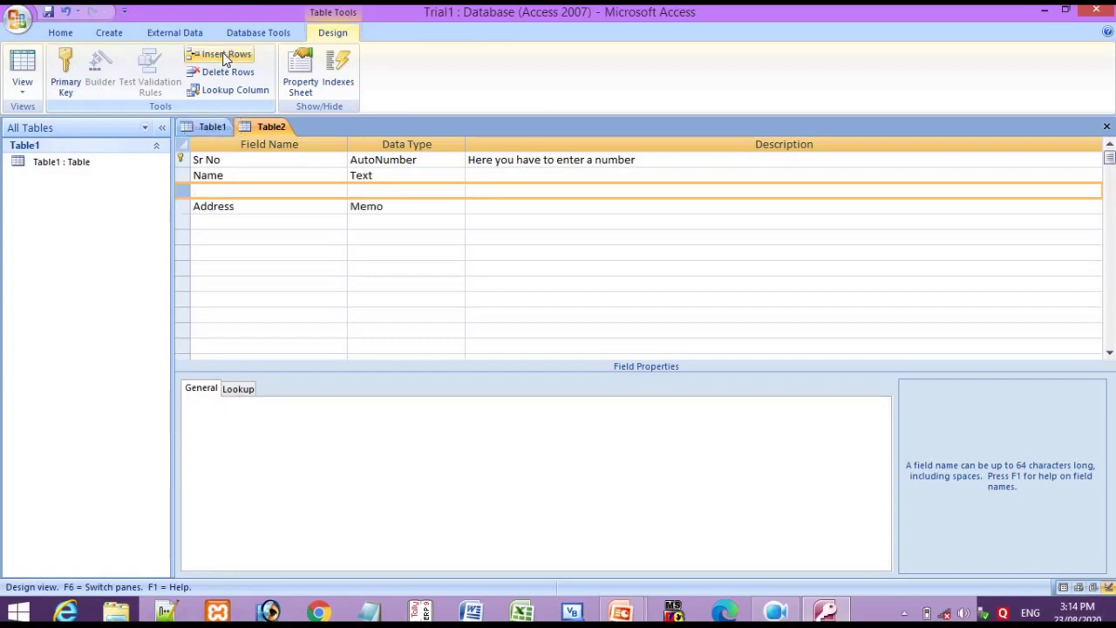
{"action": "left_click", "coordinate": [253, 190]}
{"action": "type", "text": "Mobile No"}
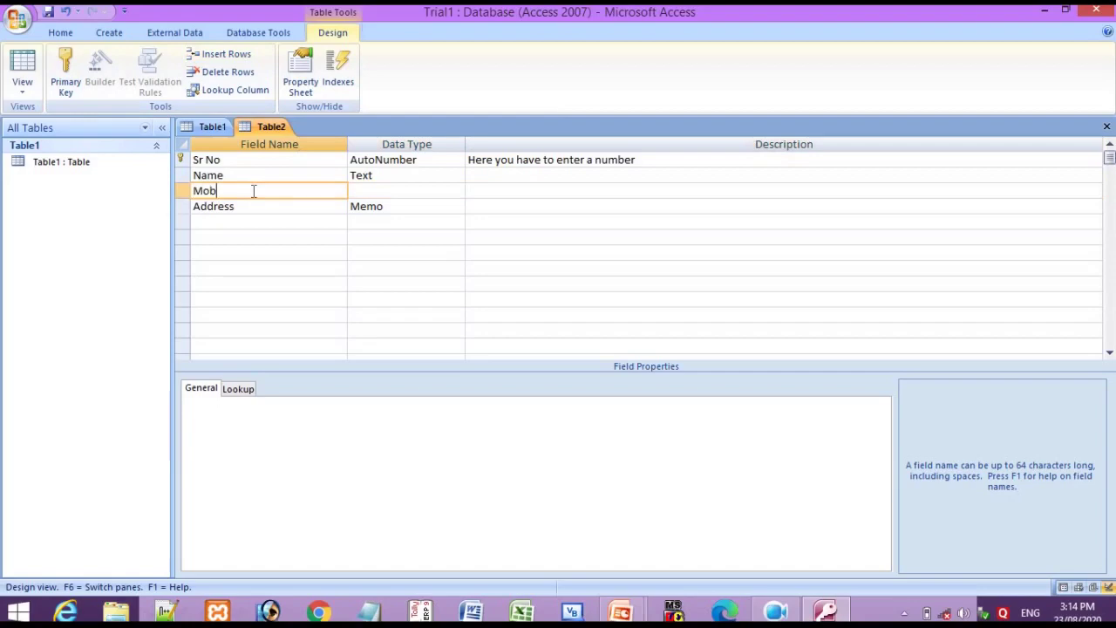
{"action": "left_click", "coordinate": [366, 190]}
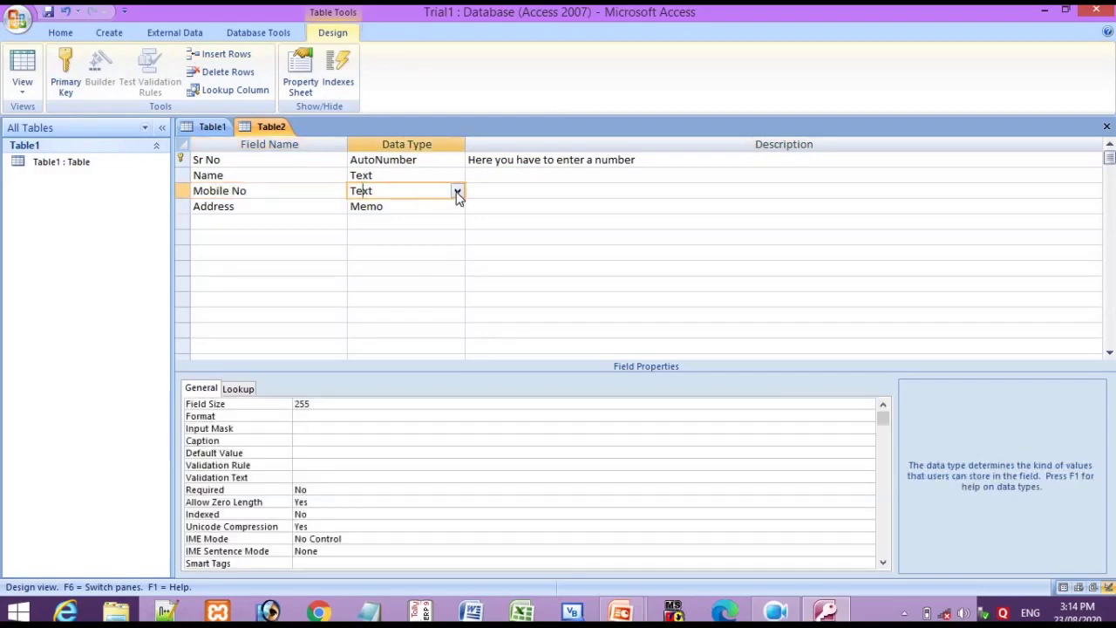
{"action": "left_click", "coordinate": [457, 191]}
{"action": "left_click", "coordinate": [429, 237]}
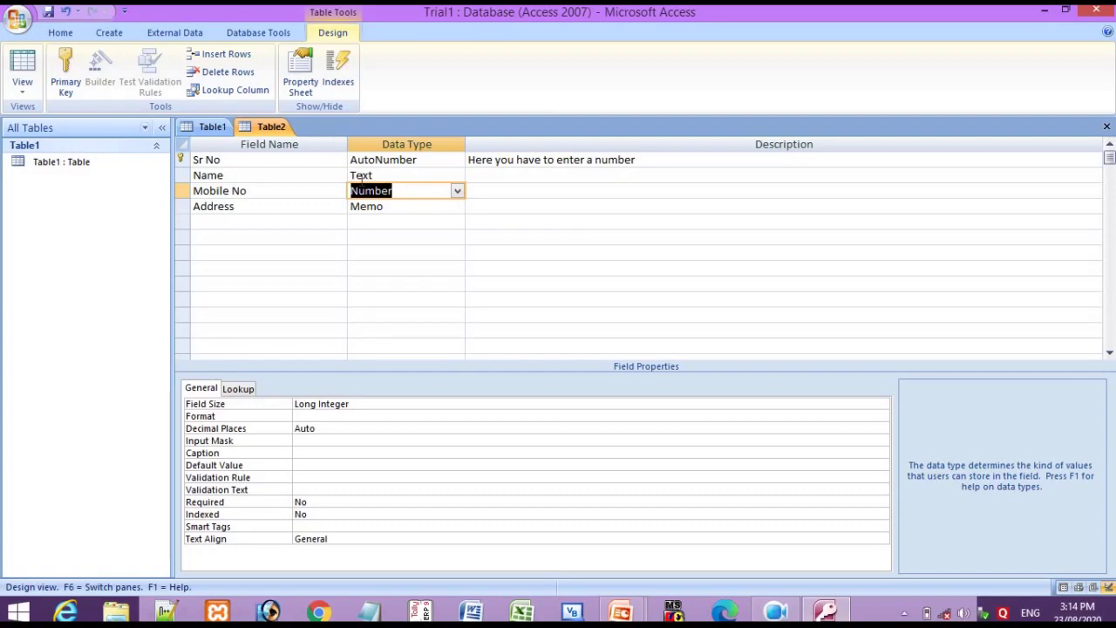
{"action": "left_click", "coordinate": [183, 206]}
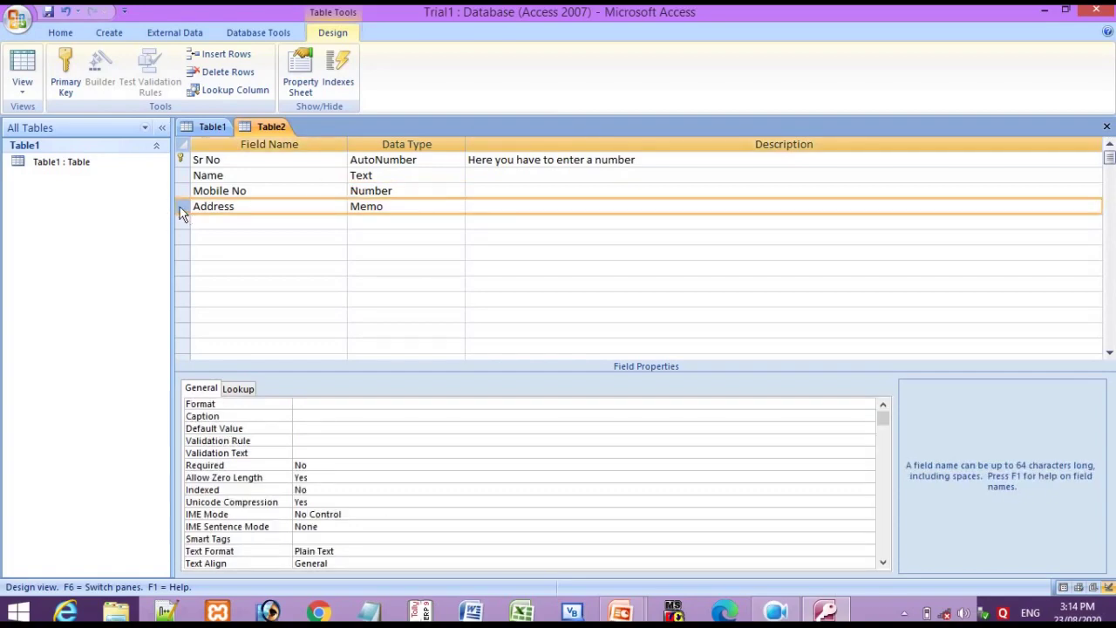
- Delete the Address field from Table2, then return to the PowerPoint slide show
{"action": "left_click", "coordinate": [181, 209]}
{"action": "left_click", "coordinate": [229, 75]}
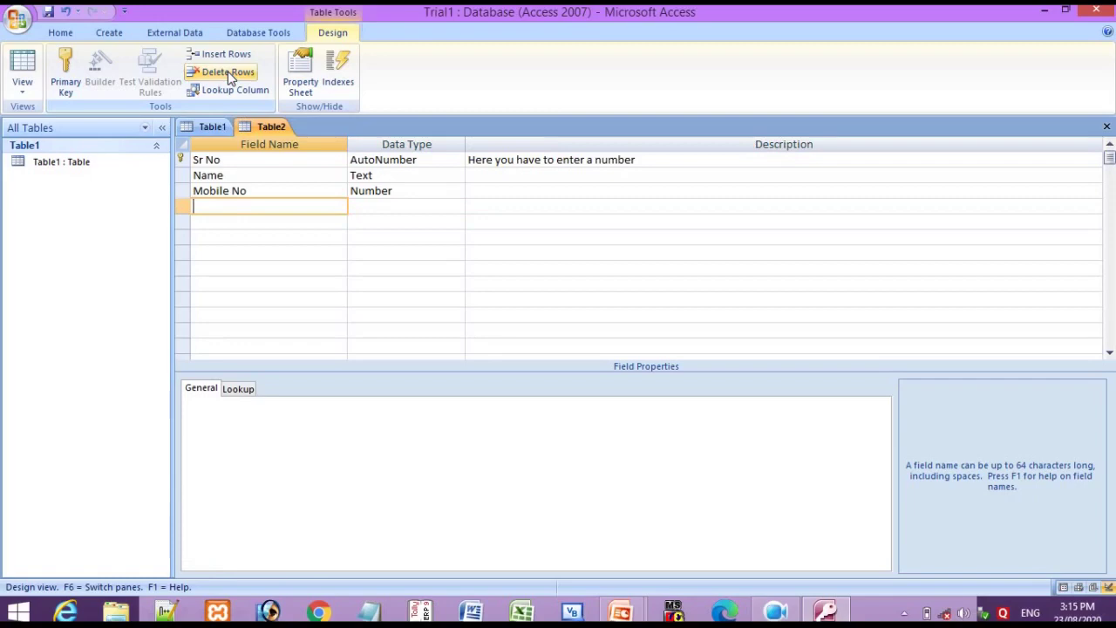
{"action": "key", "text": "alt+Tab"}
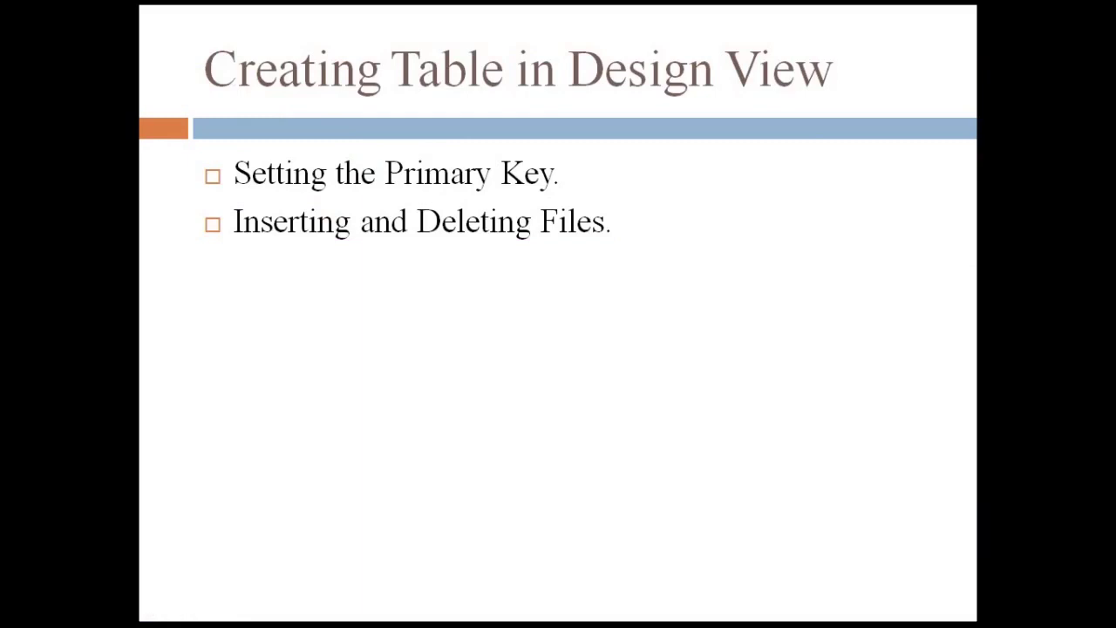
- Advance the slide show to Creating Table in Datasheet View, then return to Access
{"action": "key", "text": "Right"}
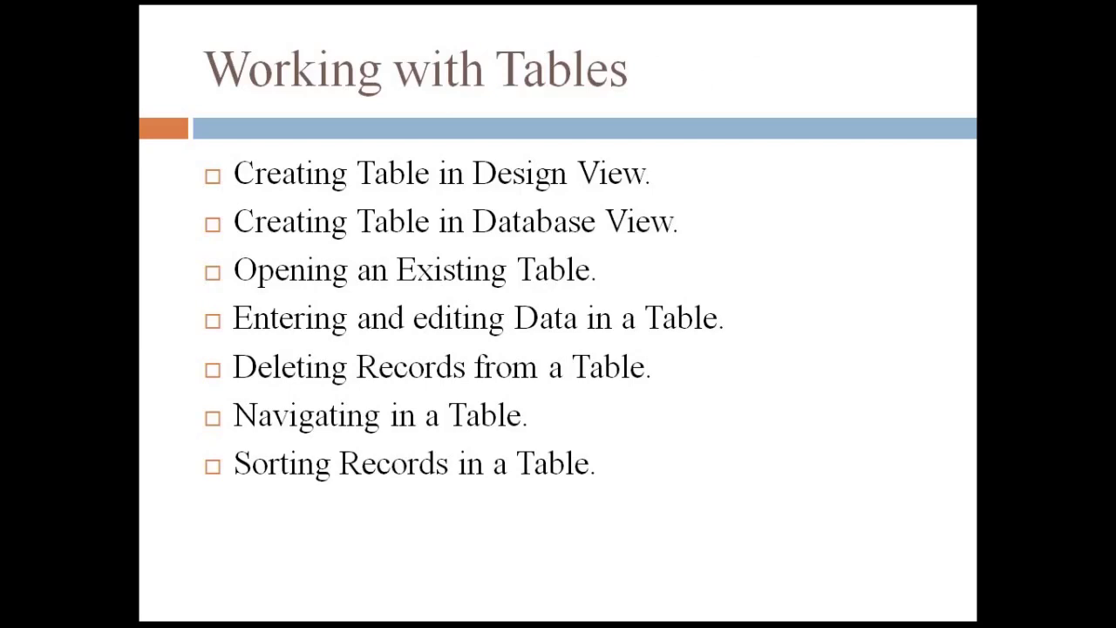
{"action": "key", "text": "Right"}
{"action": "key", "text": "Left"}
{"action": "left_click", "coordinate": [589, 225]}
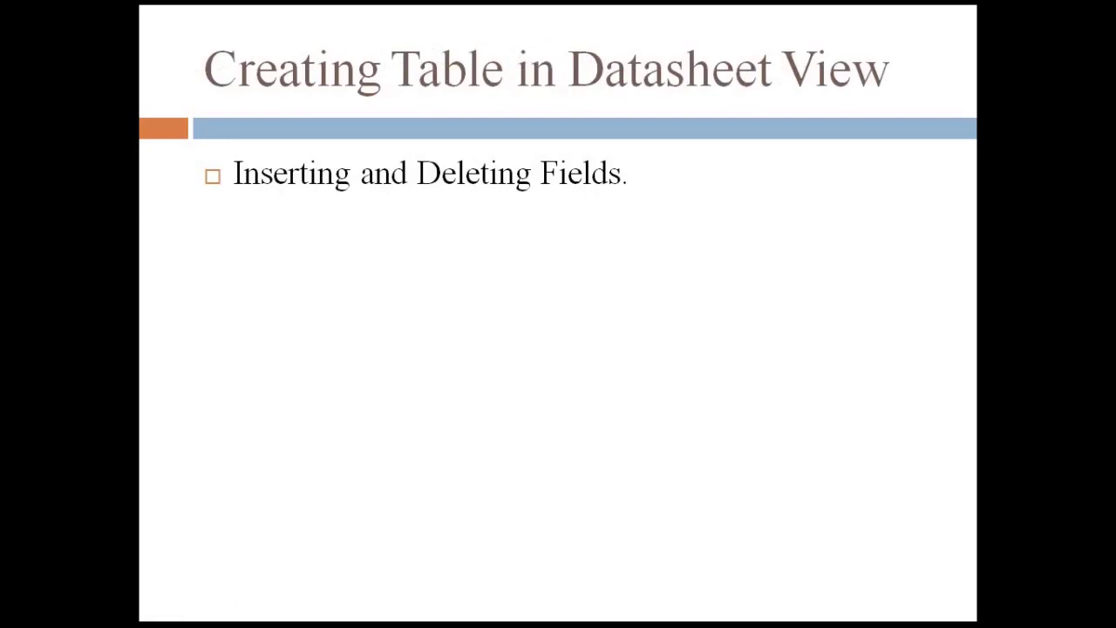
{"action": "key", "text": "alt+Tab"}
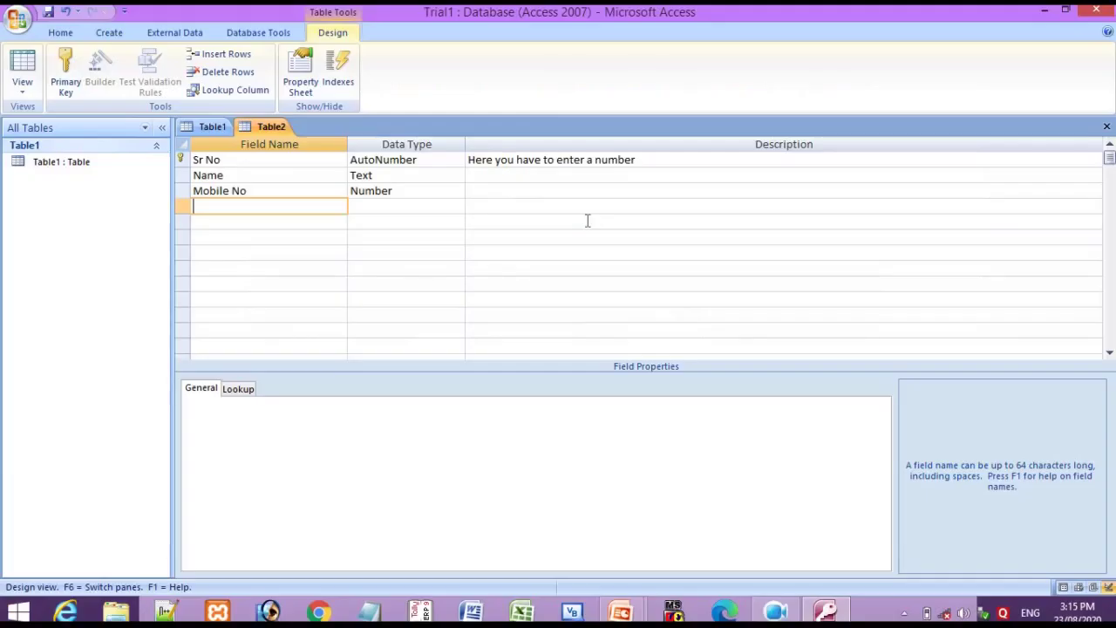
- Create a new Datasheet-view table, Result, holding only an ID column
{"action": "left_click", "coordinate": [110, 35]}
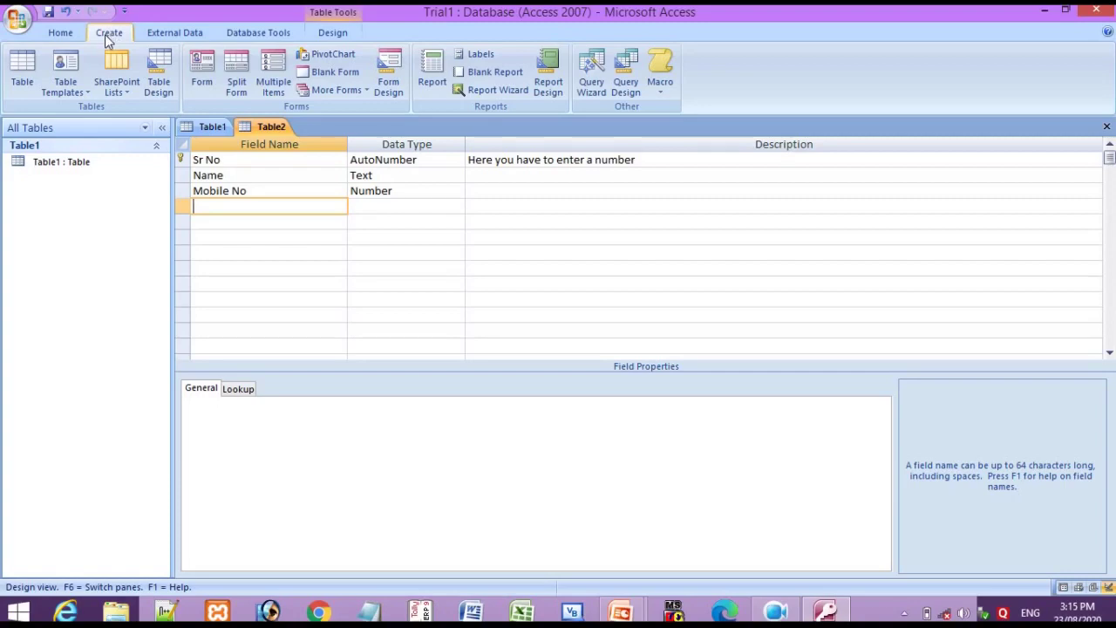
{"action": "left_click", "coordinate": [23, 79]}
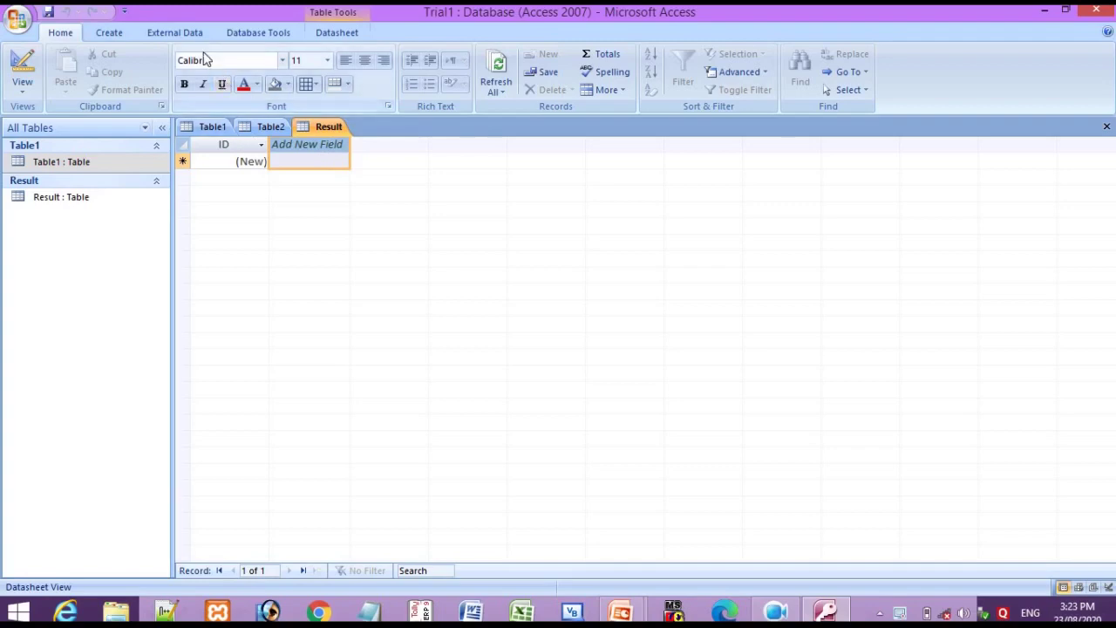
- Insert a new column after ID in the Result table and rename it Roll No
{"action": "left_click", "coordinate": [110, 35]}
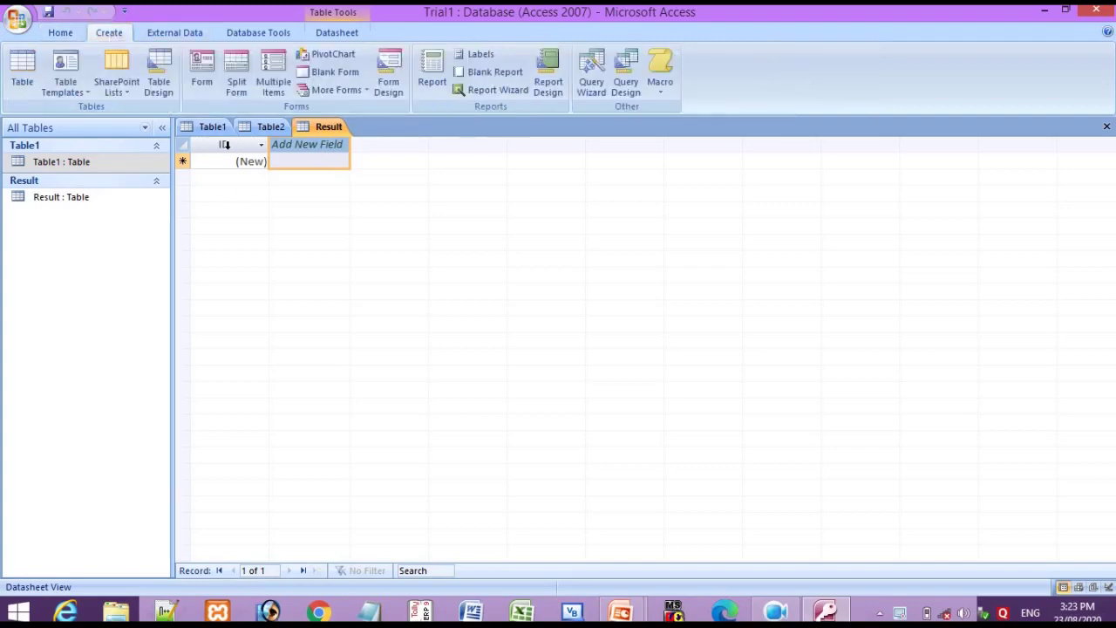
{"action": "right_click", "coordinate": [328, 150]}
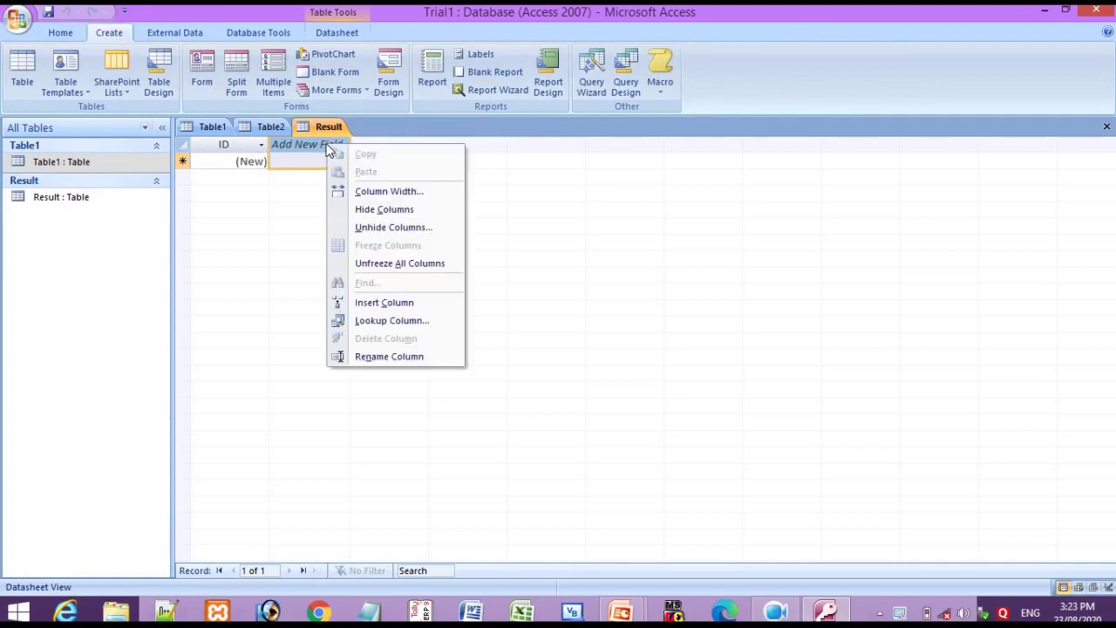
{"action": "left_click", "coordinate": [363, 303]}
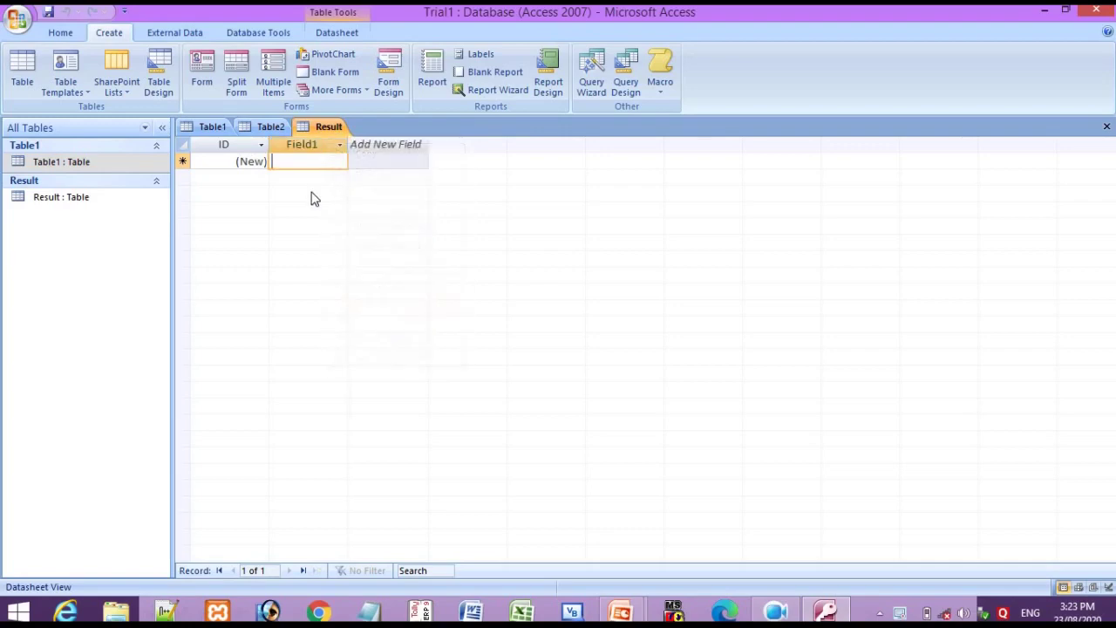
{"action": "right_click", "coordinate": [315, 145]}
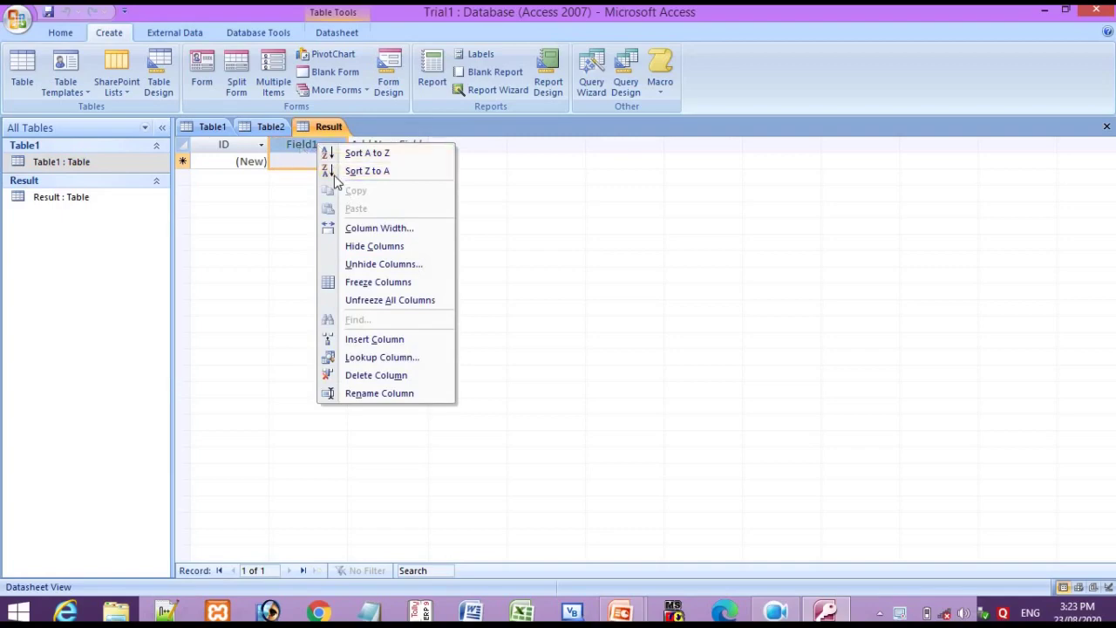
{"action": "left_click", "coordinate": [307, 142]}
{"action": "right_click", "coordinate": [306, 145]}
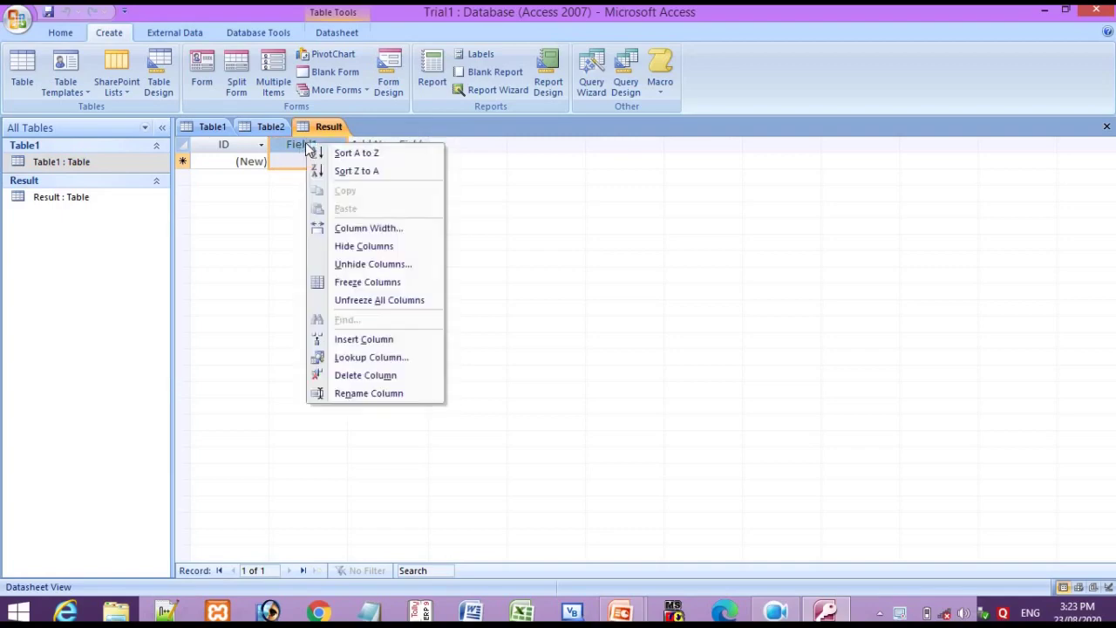
{"action": "left_click", "coordinate": [362, 397]}
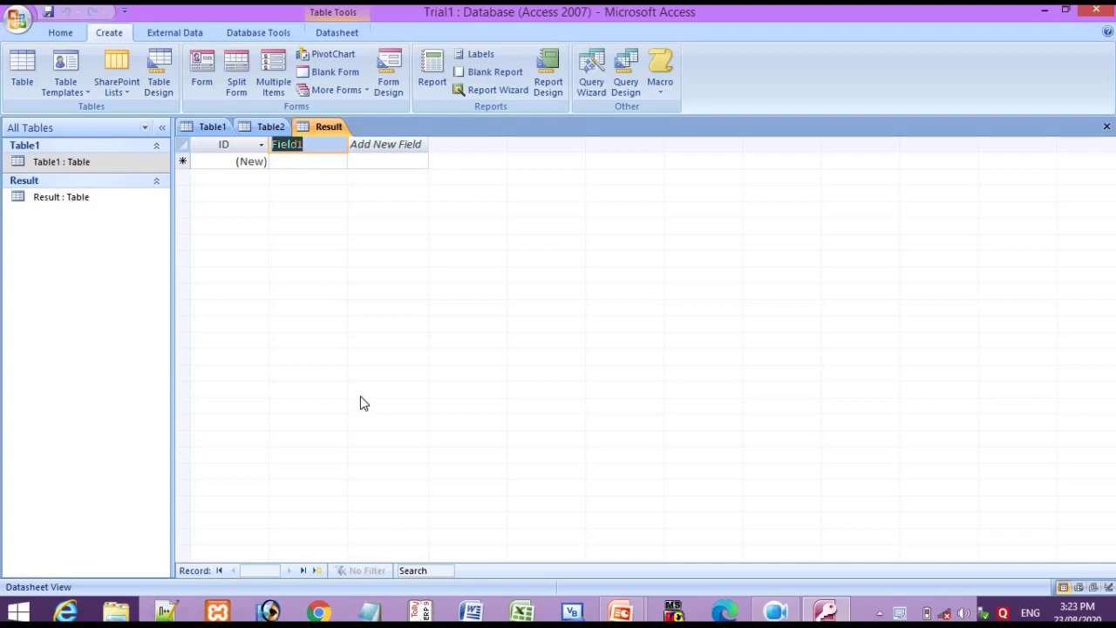
{"action": "type", "text": "Roll No"}
- Insert a third column after Roll No and name it Full Name
{"action": "left_click", "coordinate": [411, 150]}
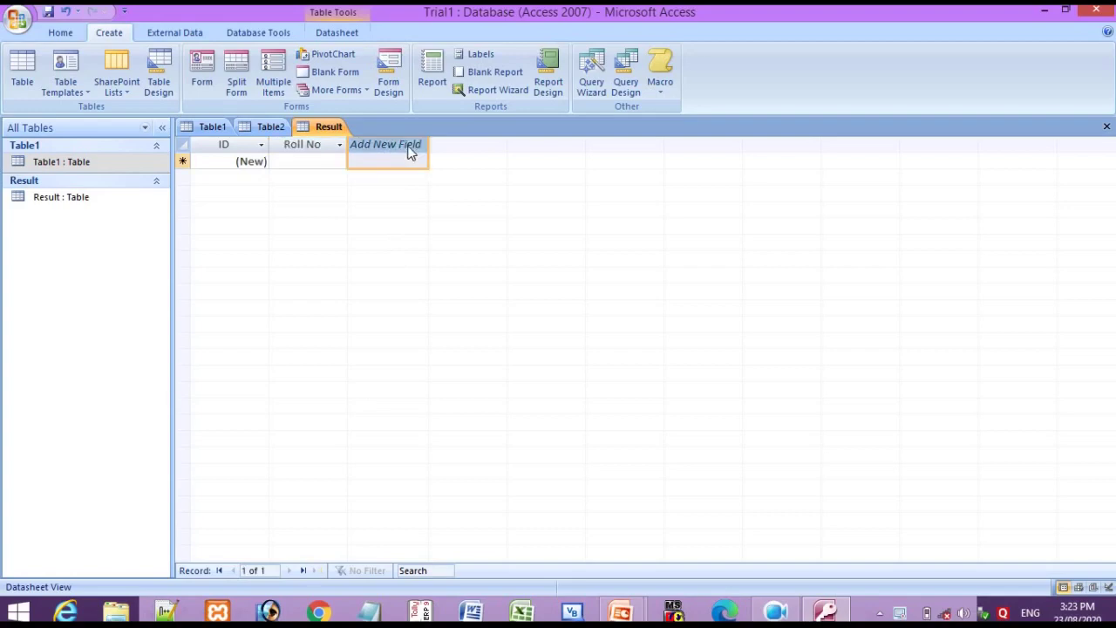
{"action": "right_click", "coordinate": [411, 150]}
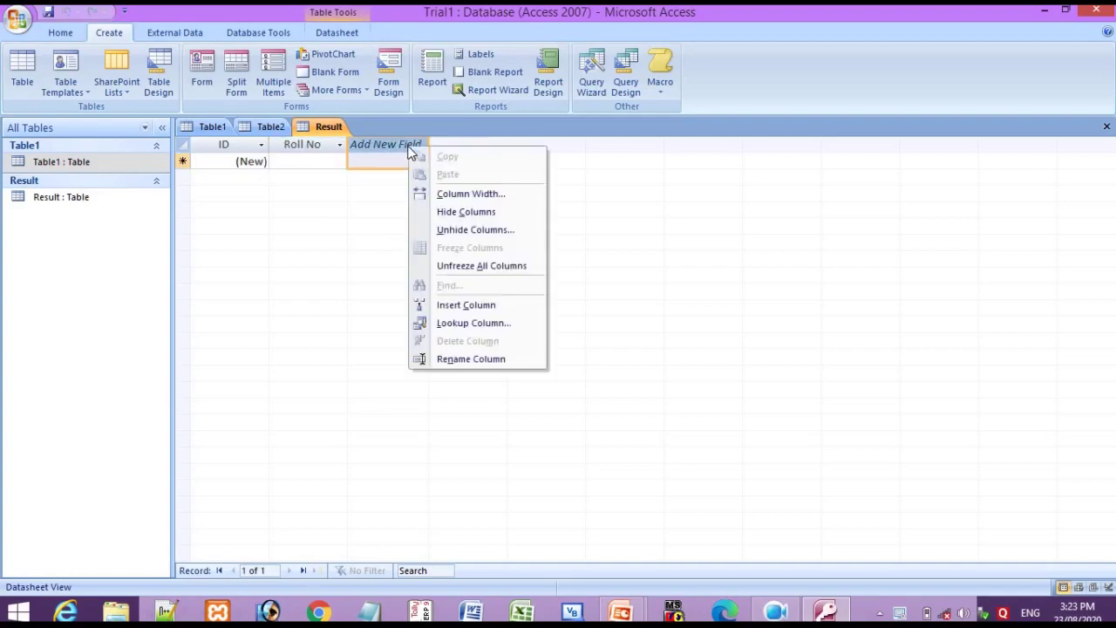
{"action": "left_click", "coordinate": [430, 307]}
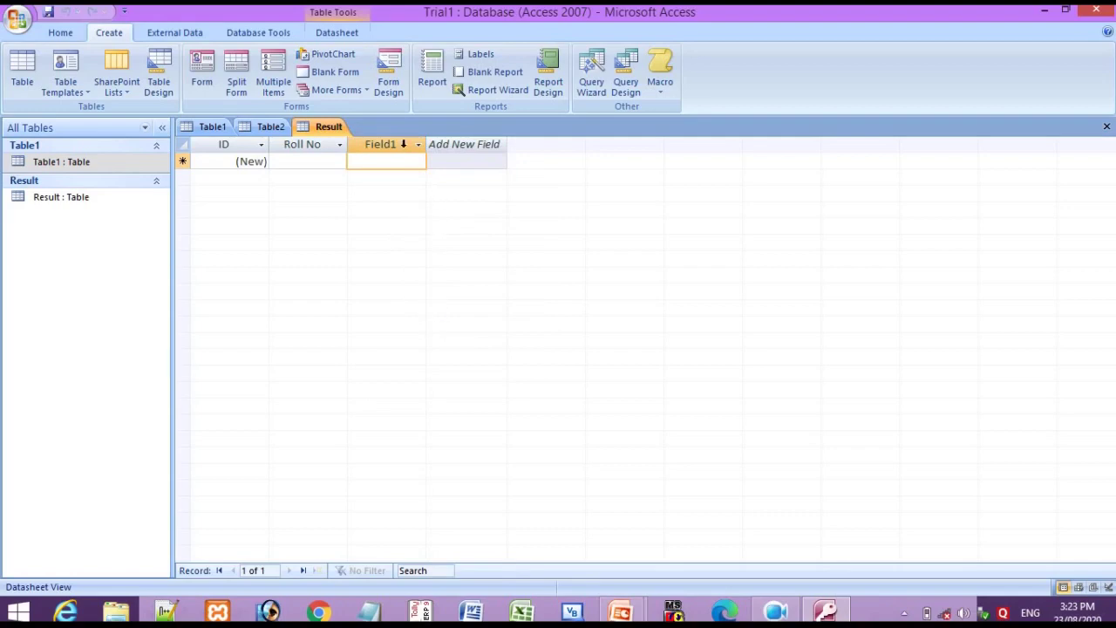
{"action": "left_click", "coordinate": [403, 145]}
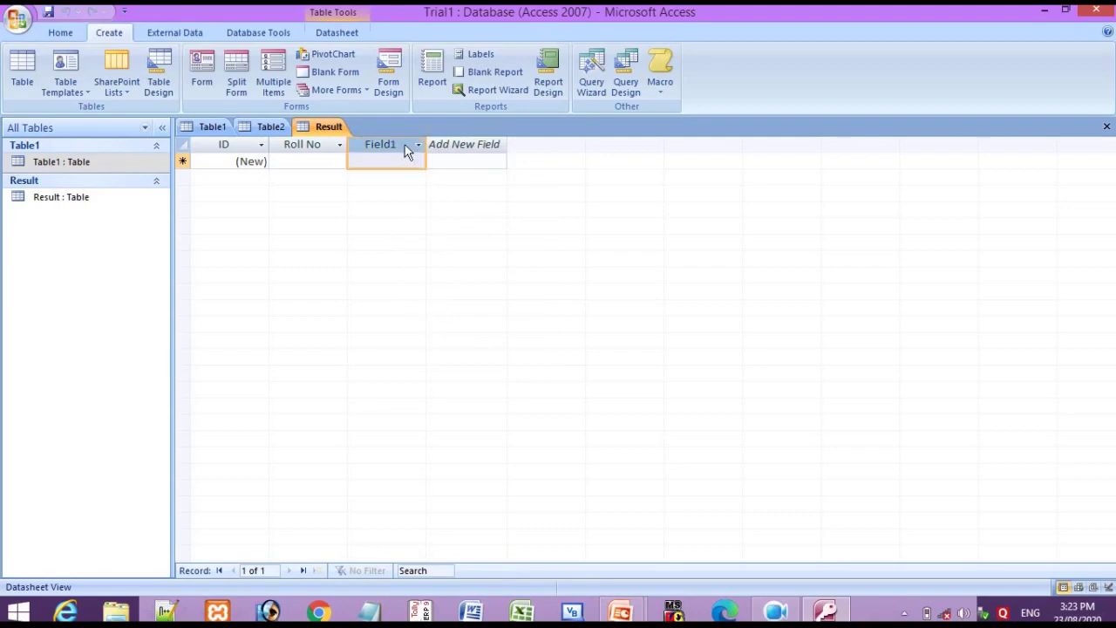
{"action": "right_click", "coordinate": [407, 151]}
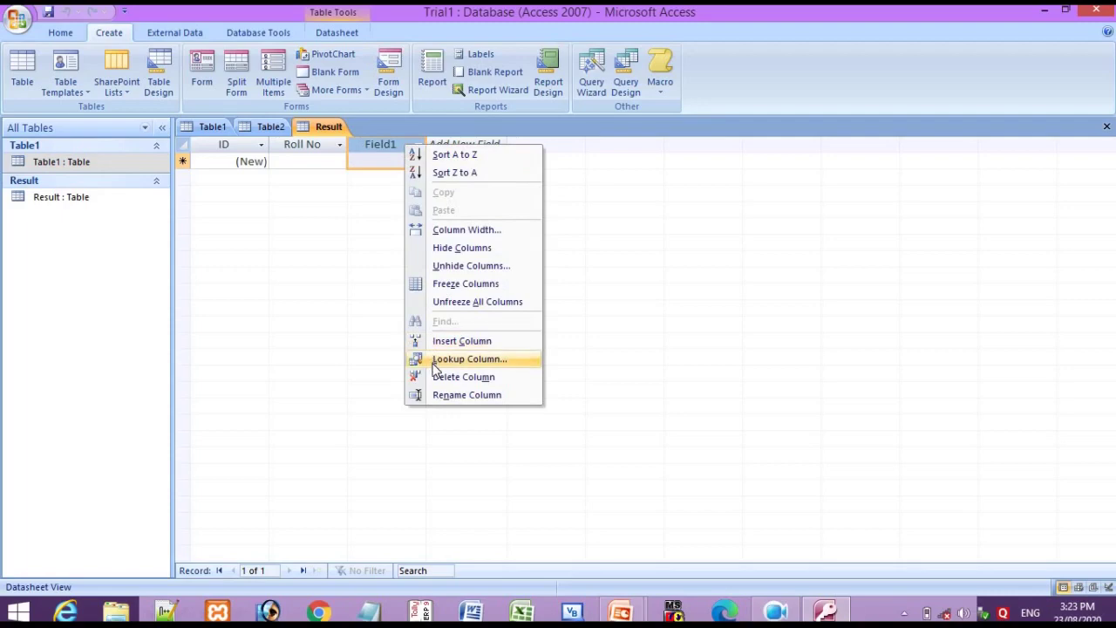
{"action": "left_click", "coordinate": [439, 397]}
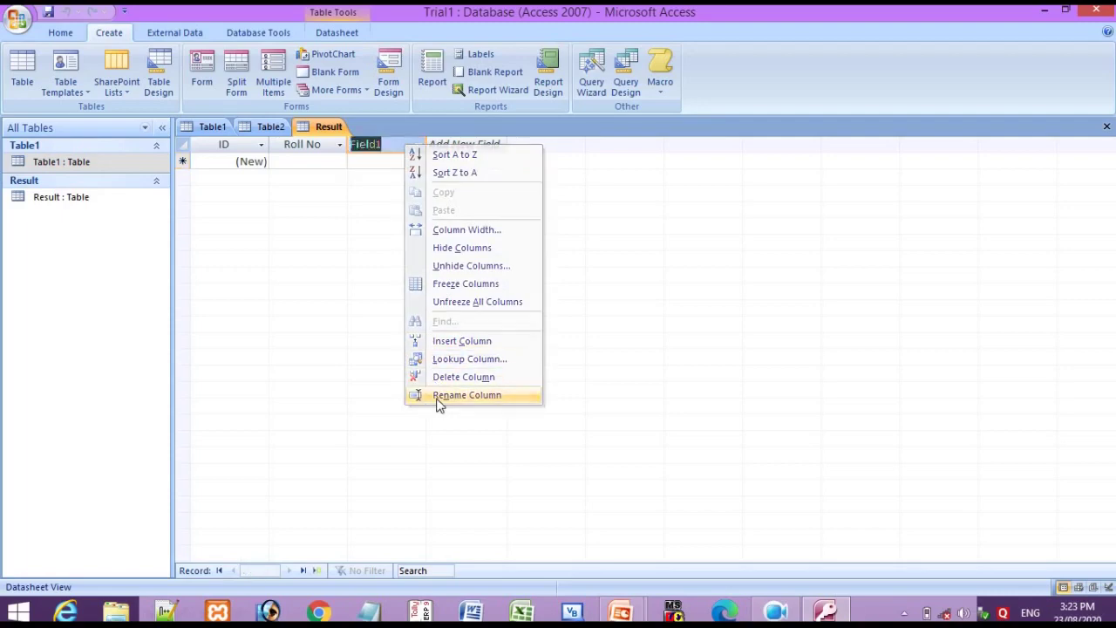
{"action": "type", "text": "Full Name"}
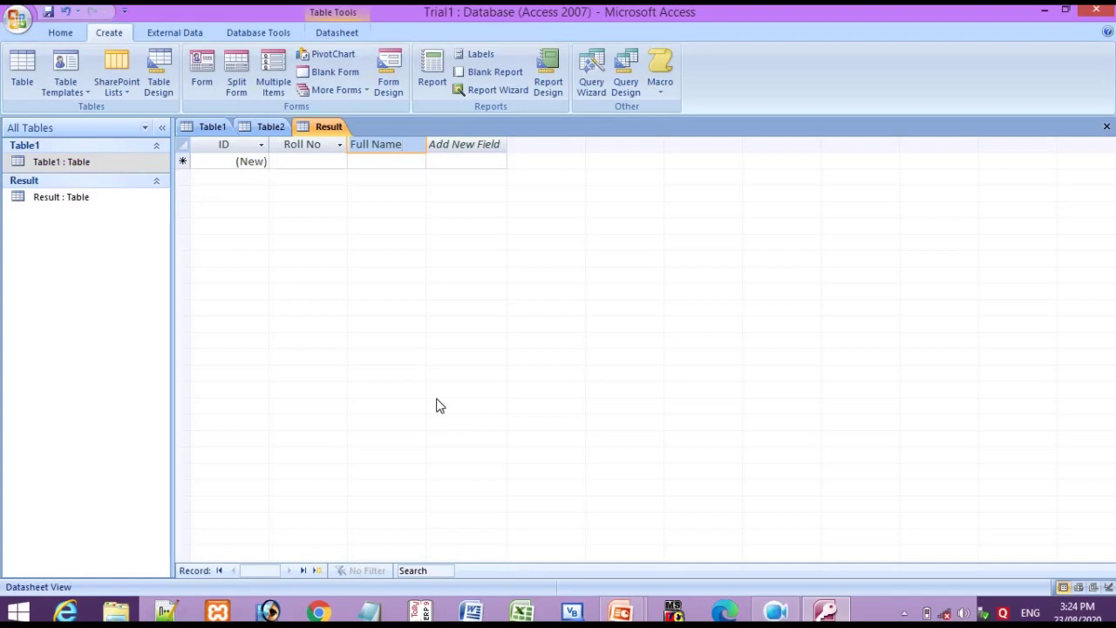
- Add a column named English after Full Name, then switch to the slide show
{"action": "right_click", "coordinate": [446, 144]}
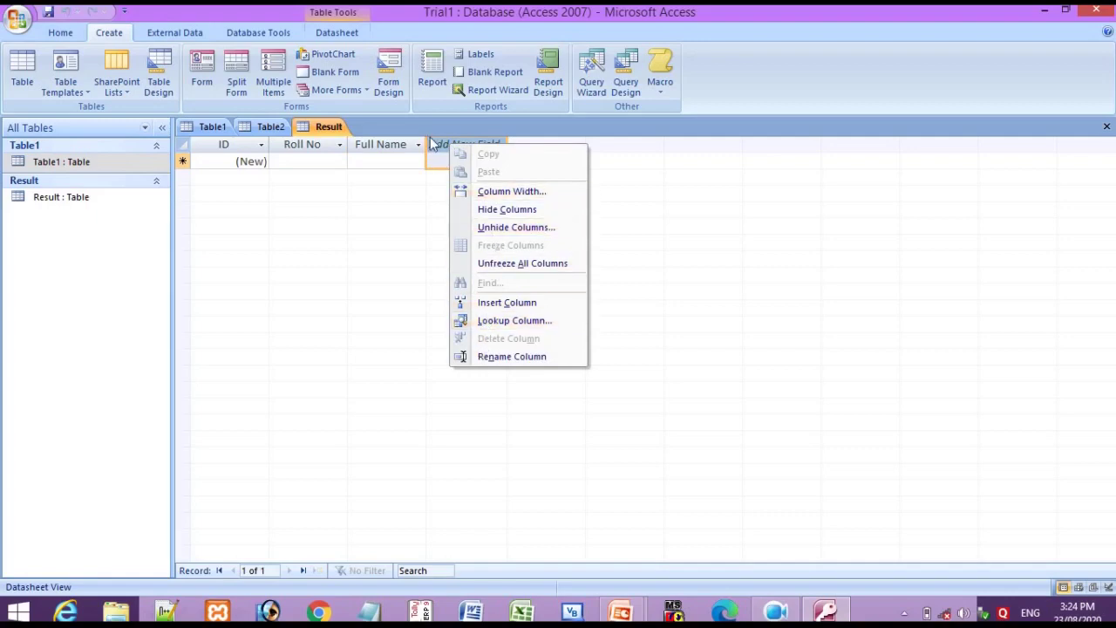
{"action": "left_click", "coordinate": [496, 303]}
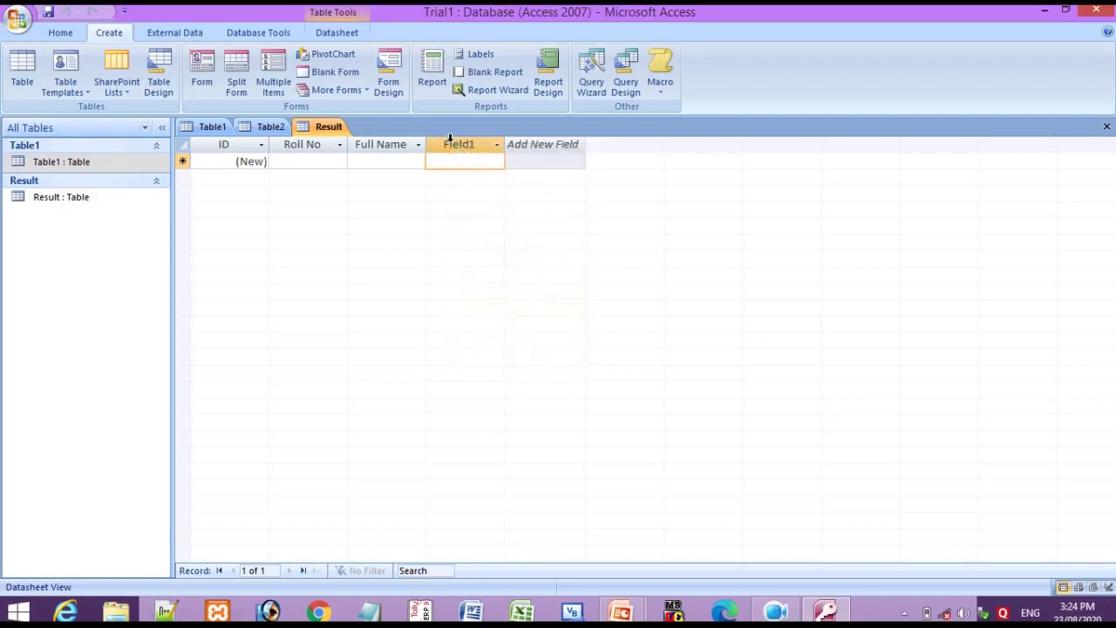
{"action": "right_click", "coordinate": [453, 143]}
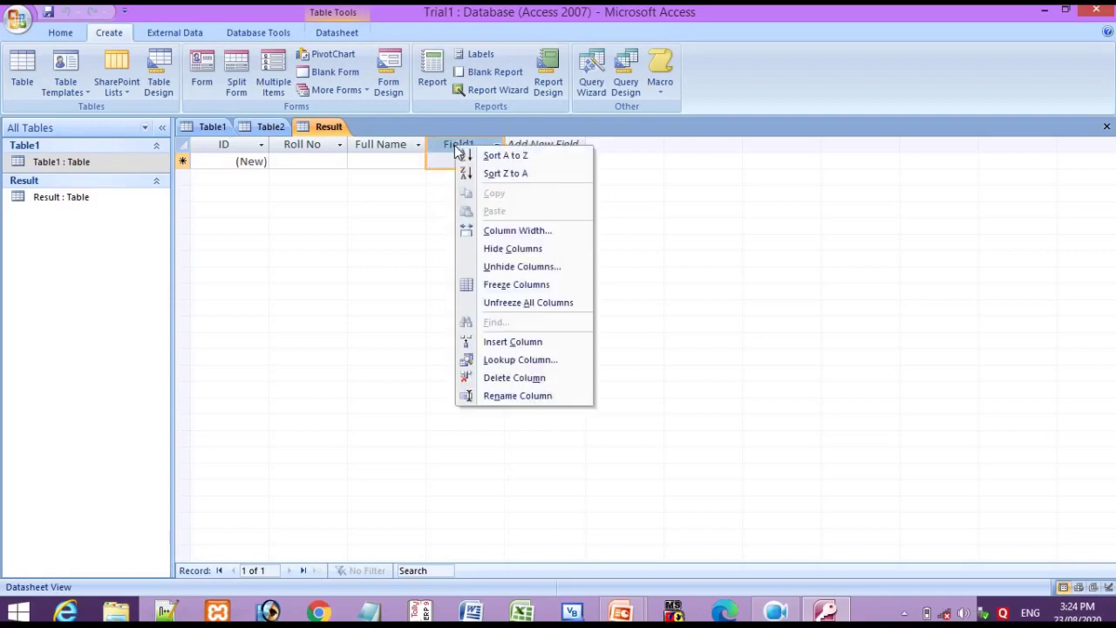
{"action": "left_click", "coordinate": [478, 394]}
{"action": "type", "text": "English"}
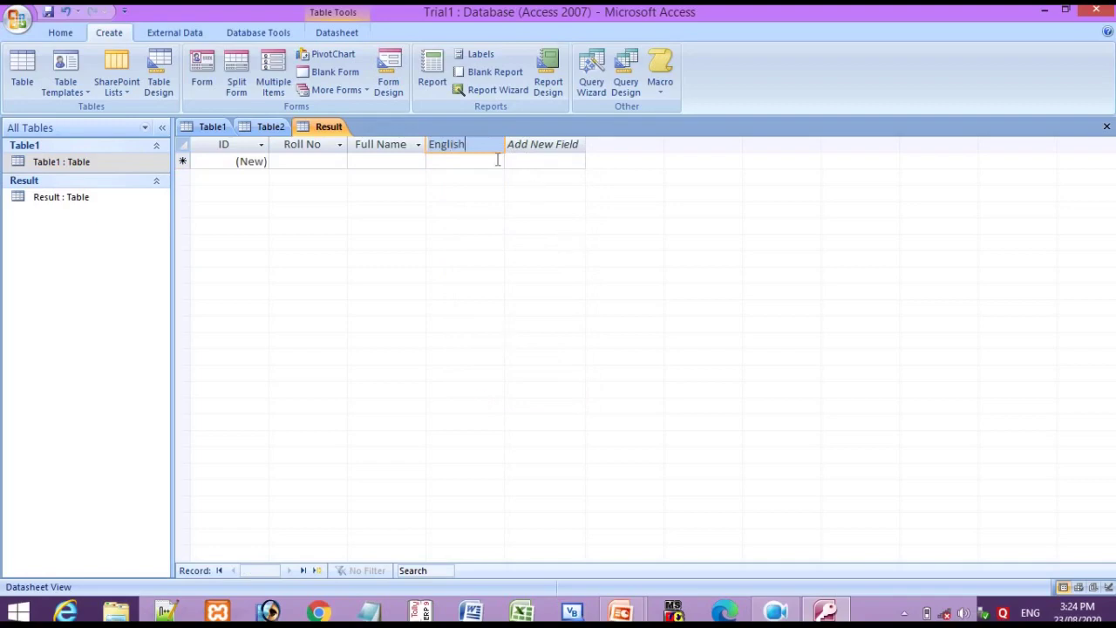
{"action": "key", "text": "alt+Tab"}
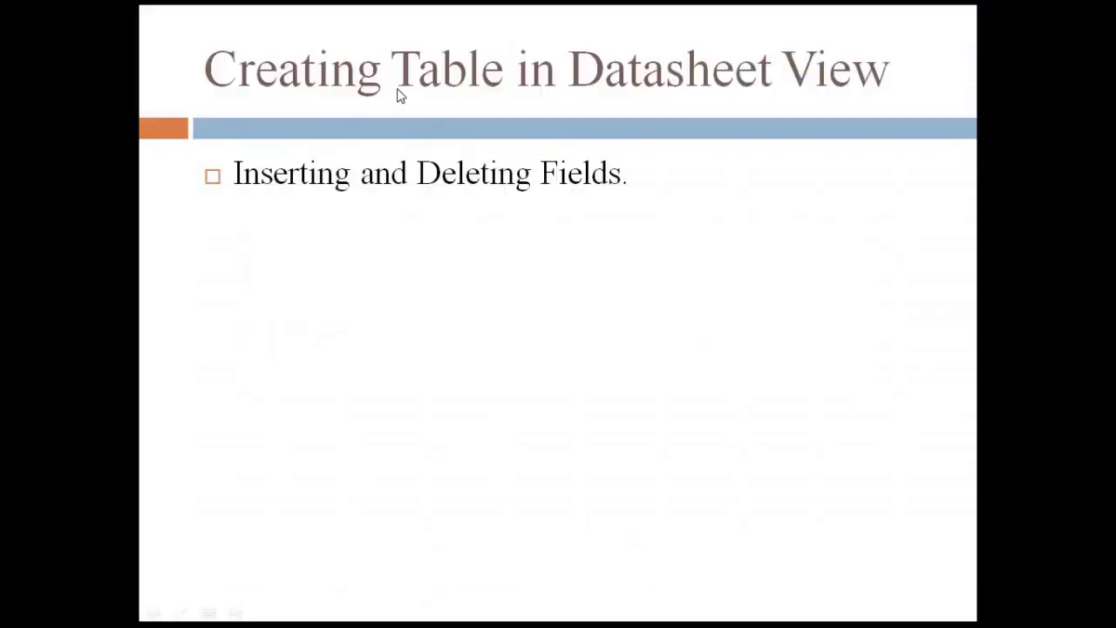
- Switch between the slide show and Access, ending on the Result table
{"action": "key", "text": "alt+Tab"}
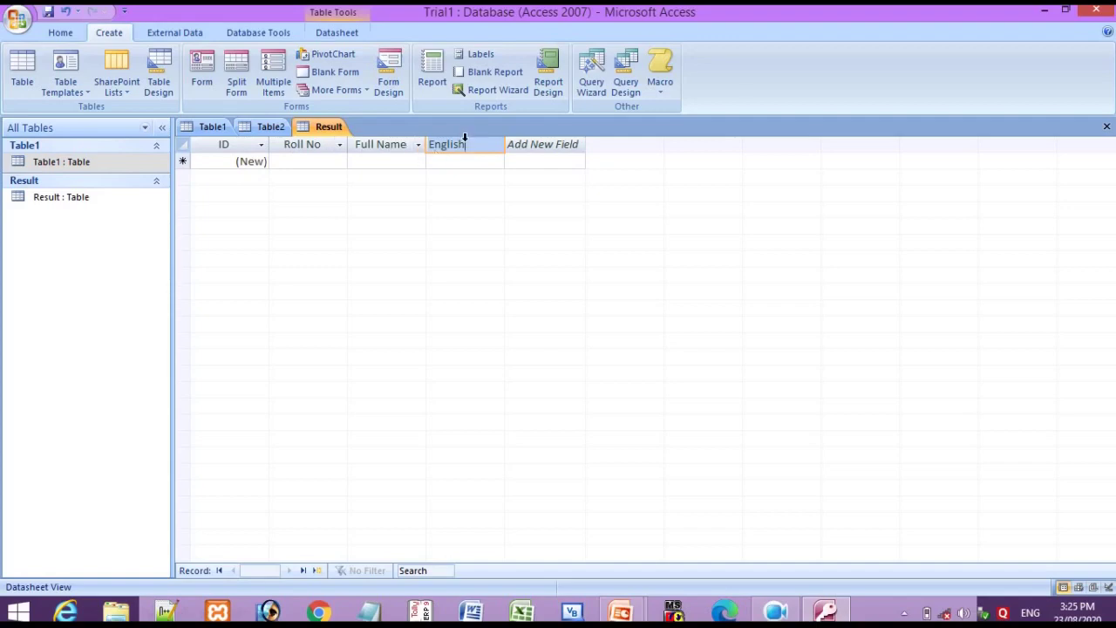
{"action": "key", "text": "alt+Tab"}
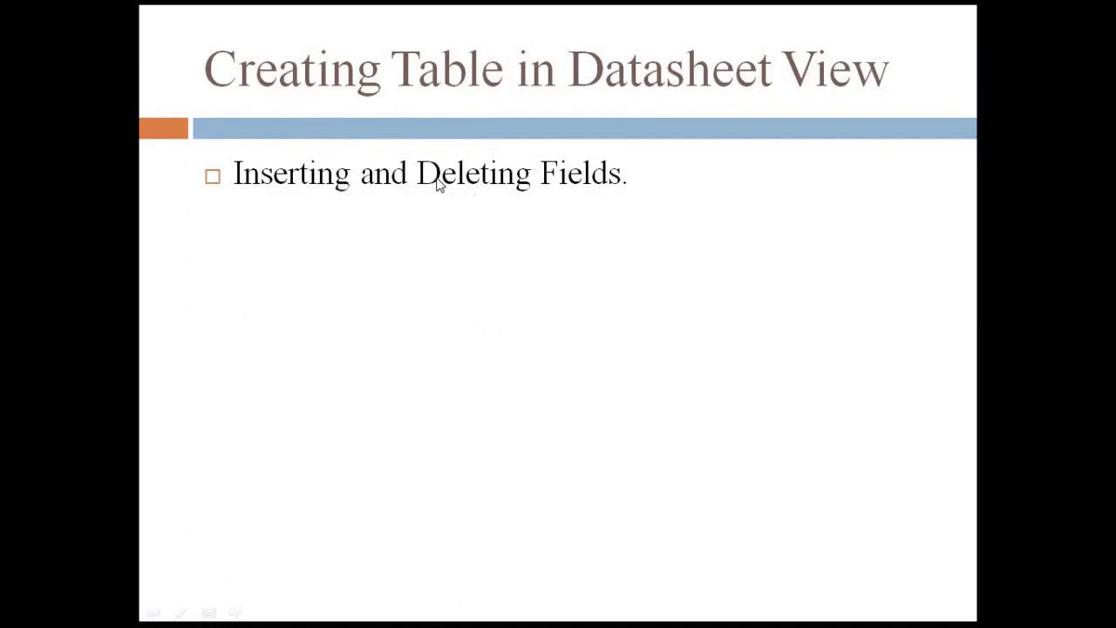
{"action": "key", "text": "alt+Tab"}
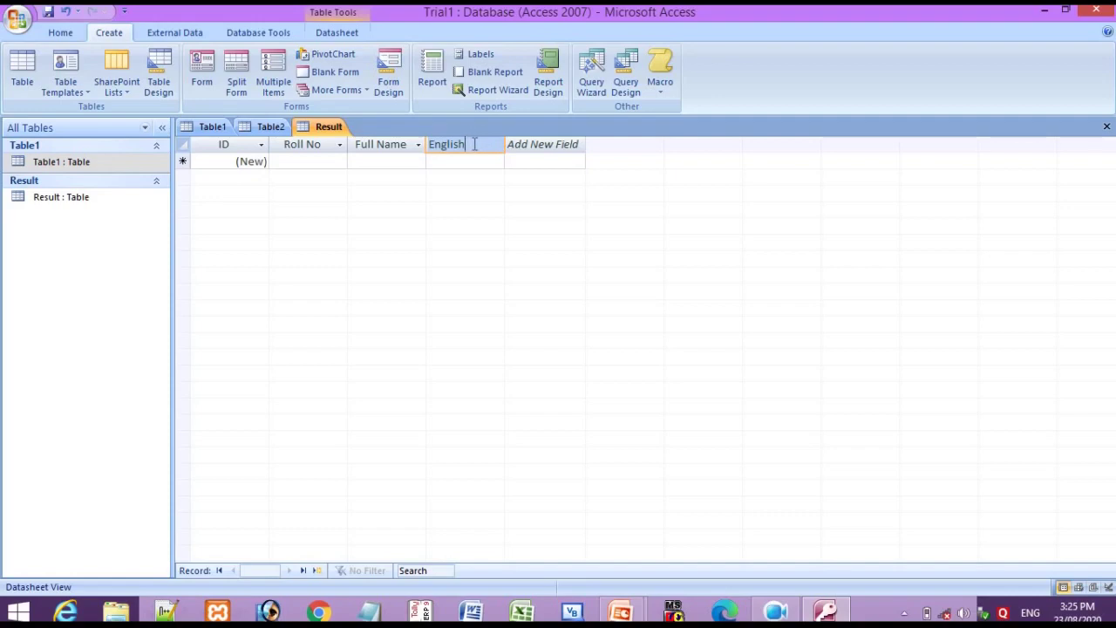
- Insert a MAths column after Full Name and delete the English column
{"action": "left_click", "coordinate": [348, 33]}
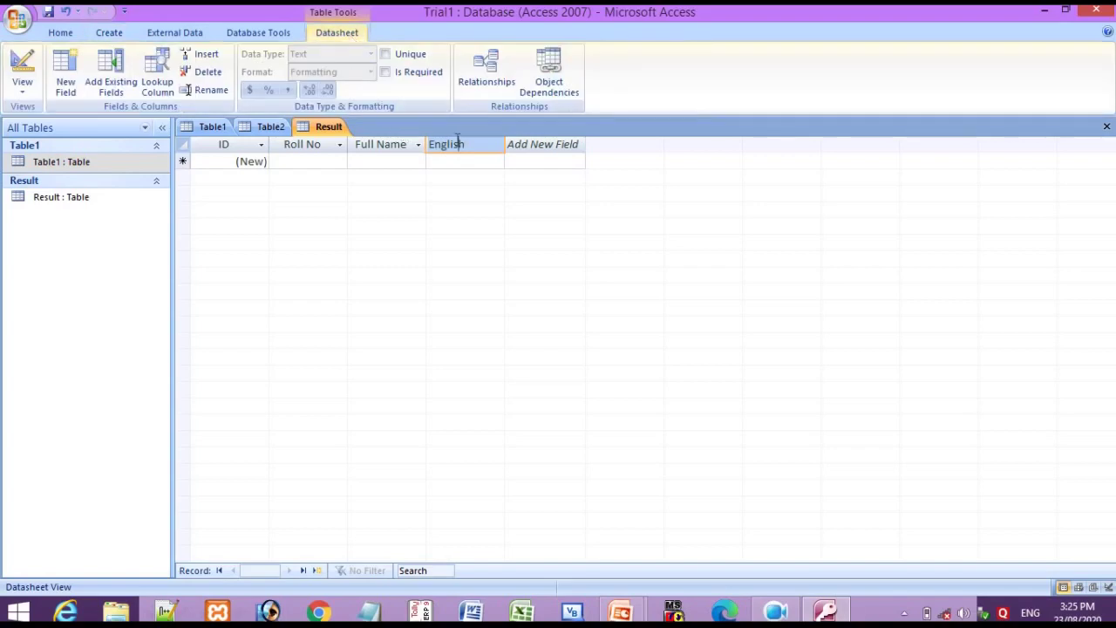
{"action": "left_click", "coordinate": [206, 55]}
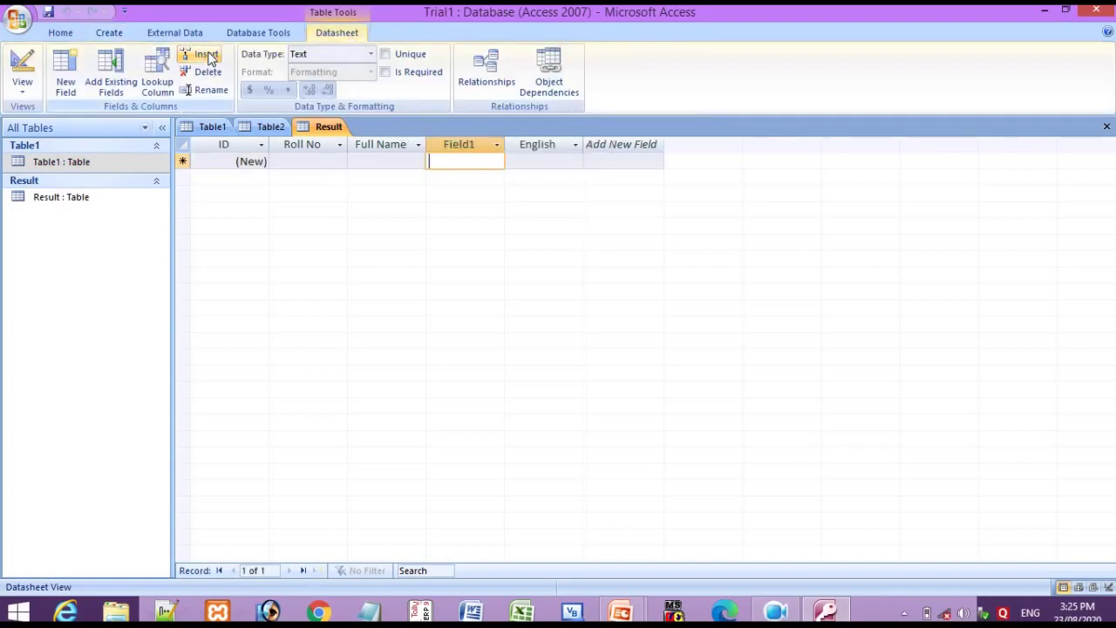
{"action": "left_click", "coordinate": [469, 142]}
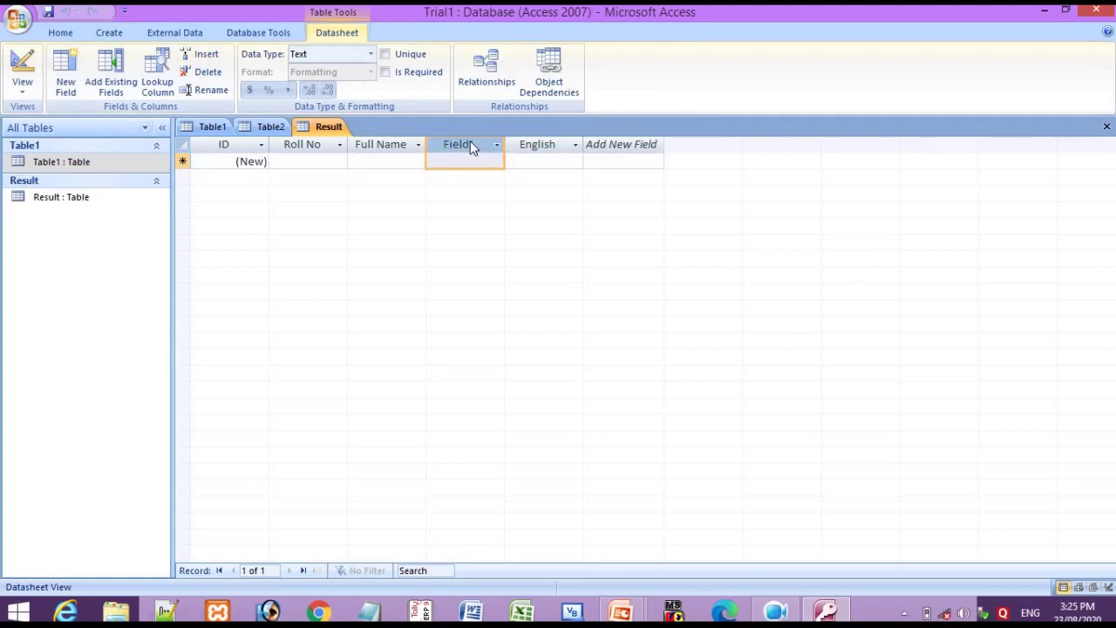
{"action": "right_click", "coordinate": [471, 146]}
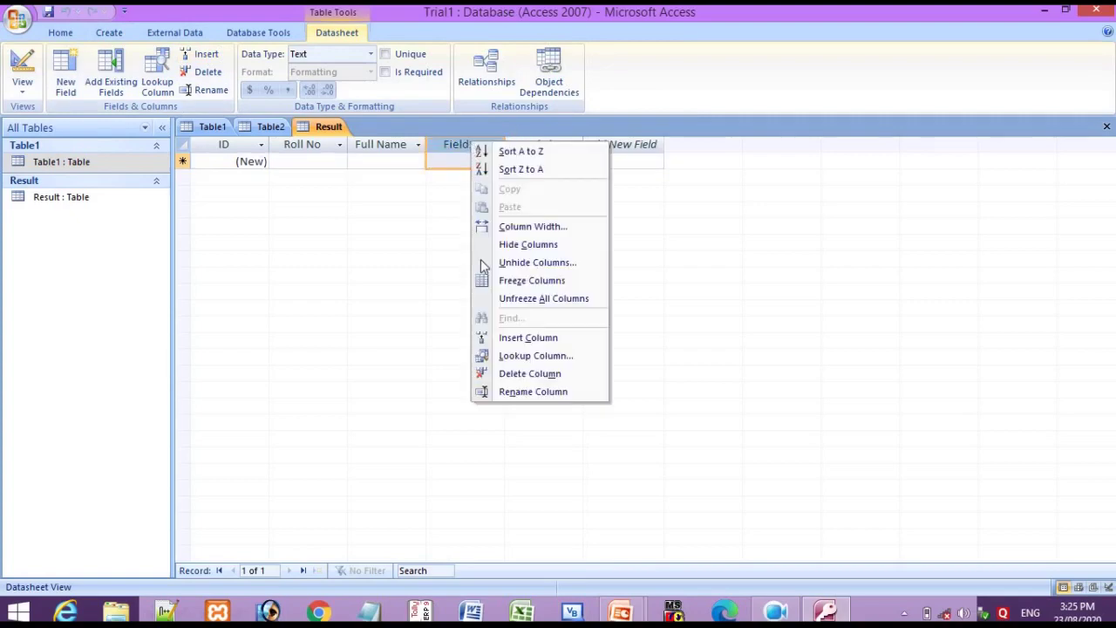
{"action": "left_click", "coordinate": [491, 392]}
{"action": "type", "text": "MAths"}
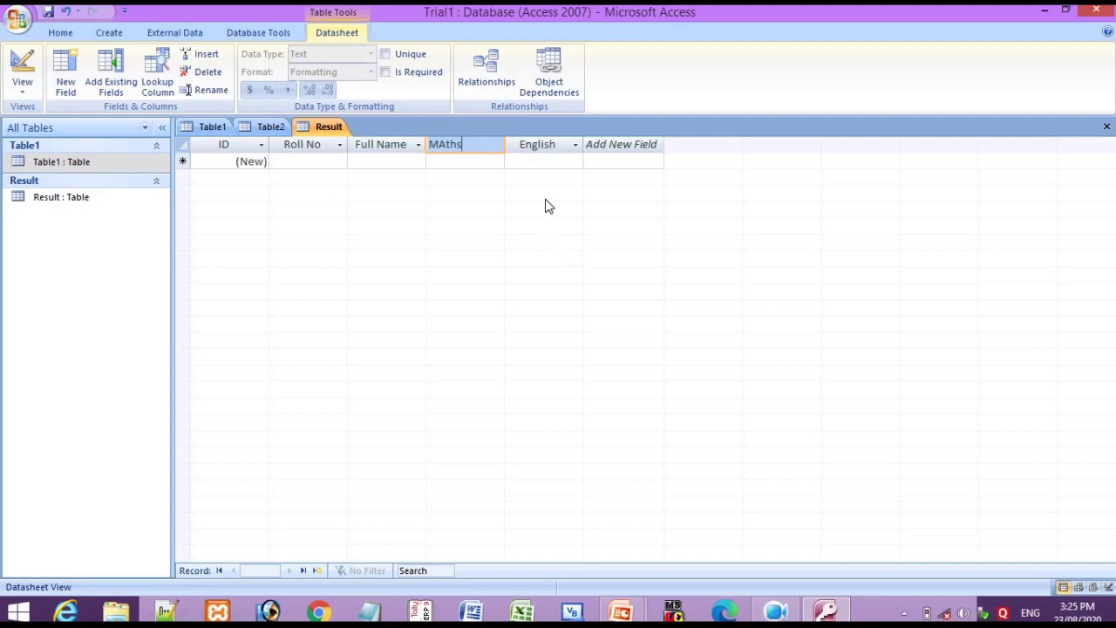
{"action": "left_click", "coordinate": [534, 148]}
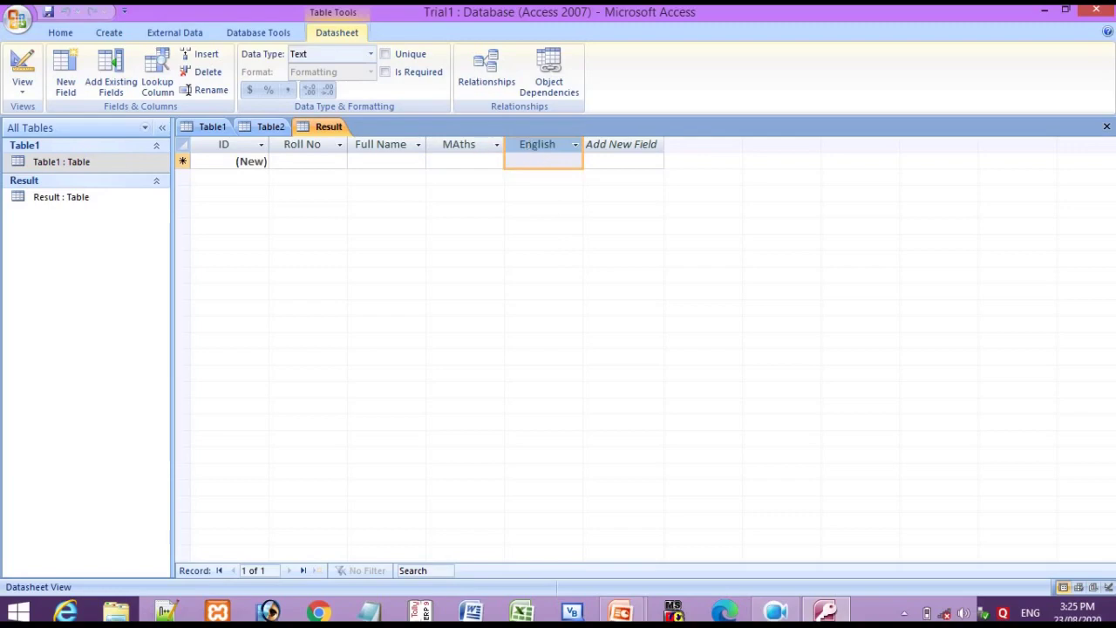
{"action": "left_click", "coordinate": [209, 72]}
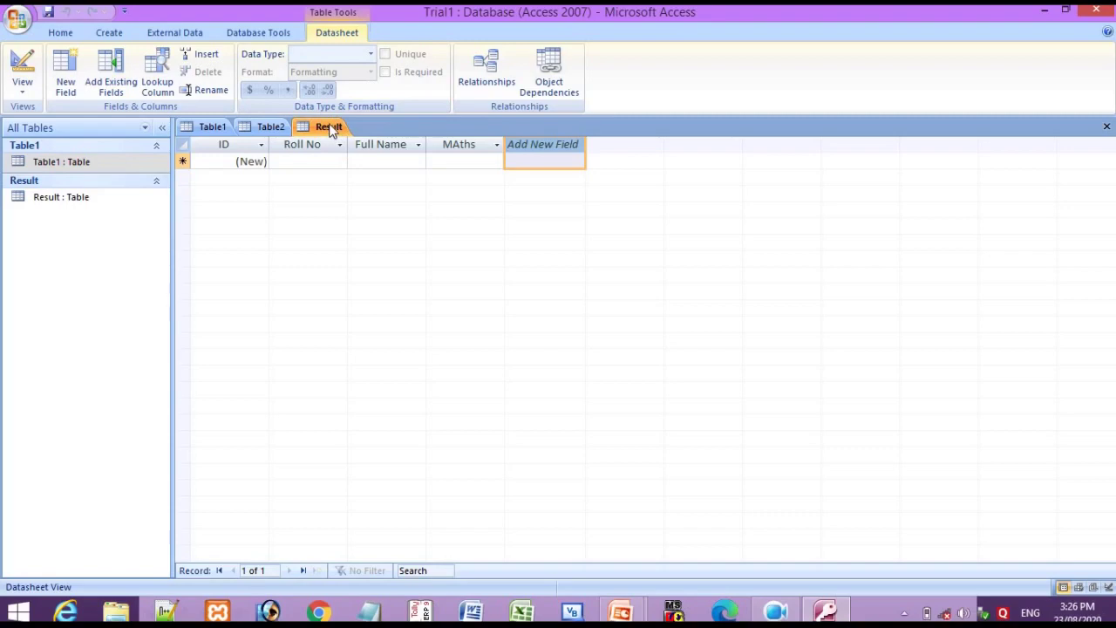
- Save the Result table from its tab's shortcut menu
{"action": "right_click", "coordinate": [331, 131]}
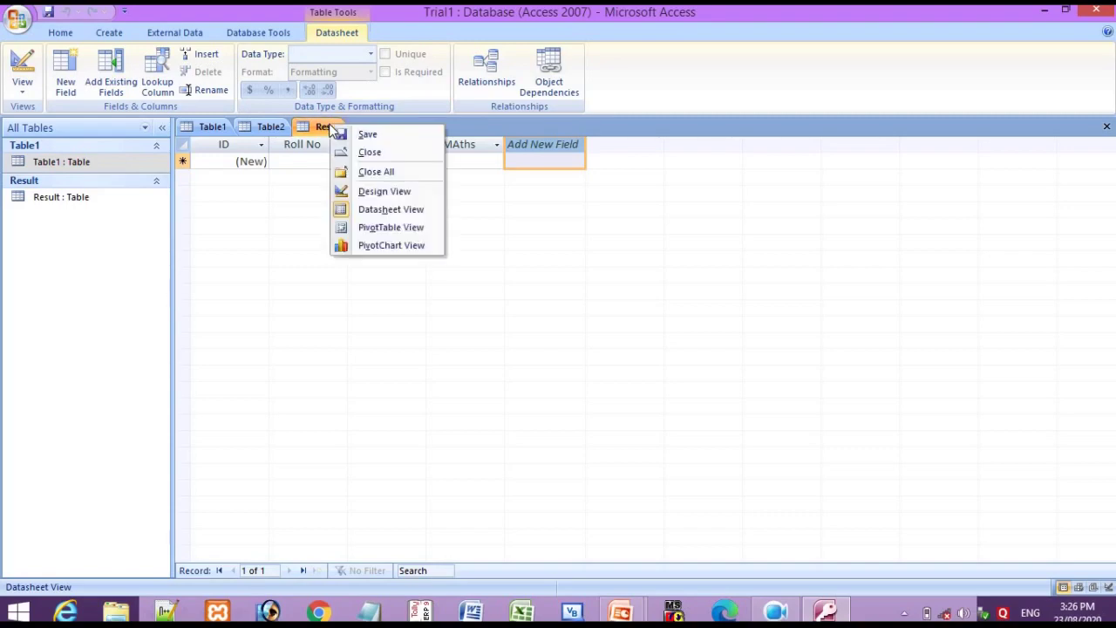
{"action": "left_click", "coordinate": [347, 135]}
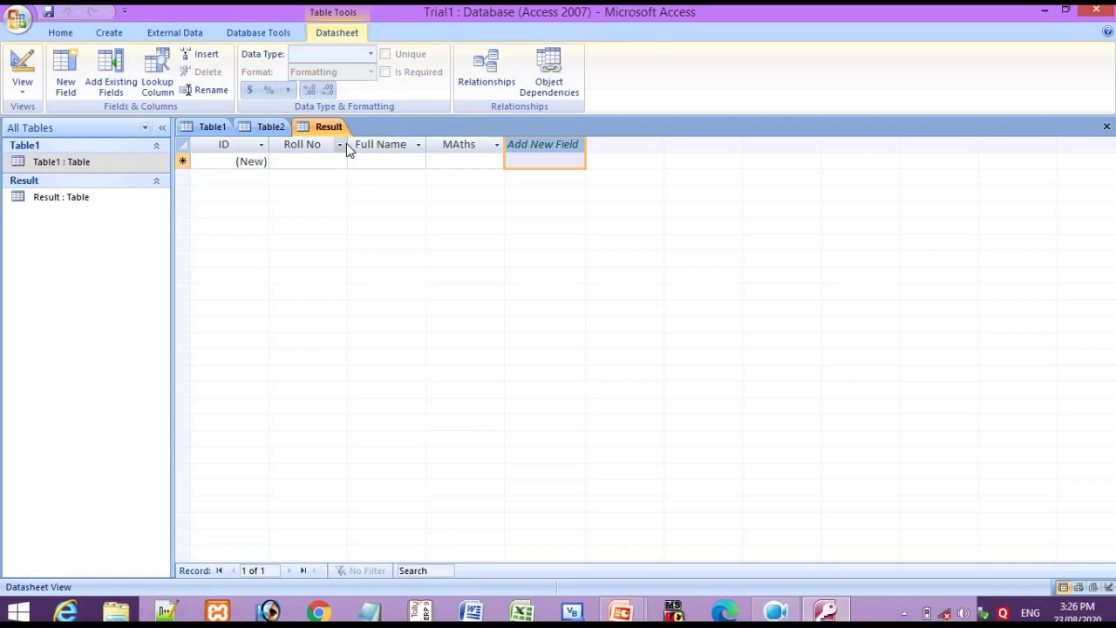
- Move the slide show to the Working with Tables slide, then return to Access
{"action": "key", "text": "alt+Tab"}
{"action": "key", "text": "Right"}
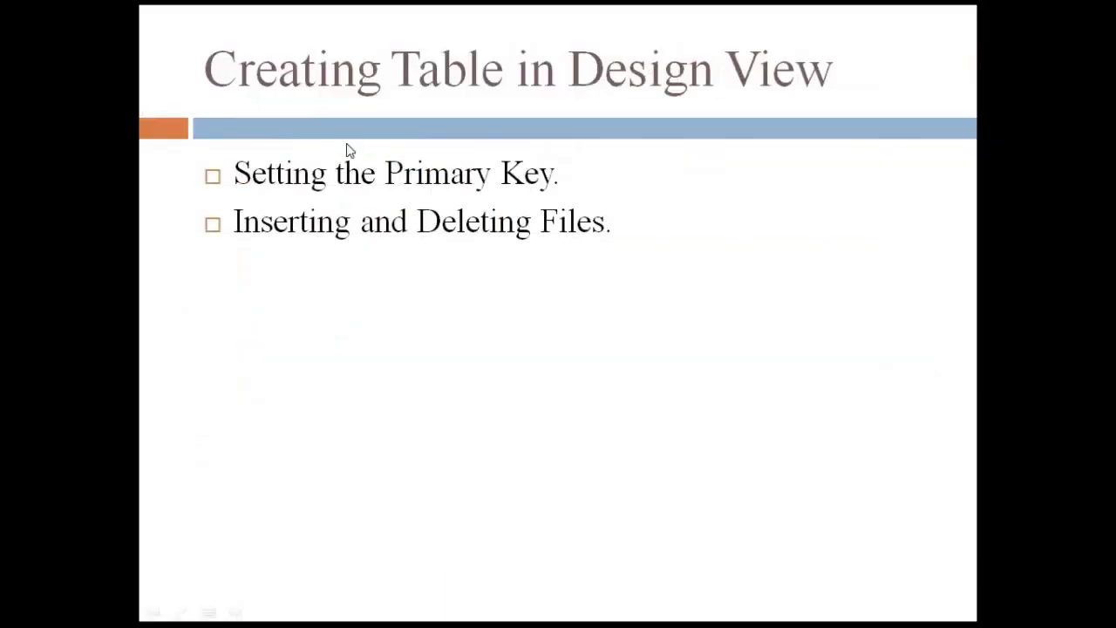
{"action": "key", "text": "Left"}
{"action": "key", "text": "Left"}
{"action": "key", "text": "Left"}
{"action": "key", "text": "Right"}
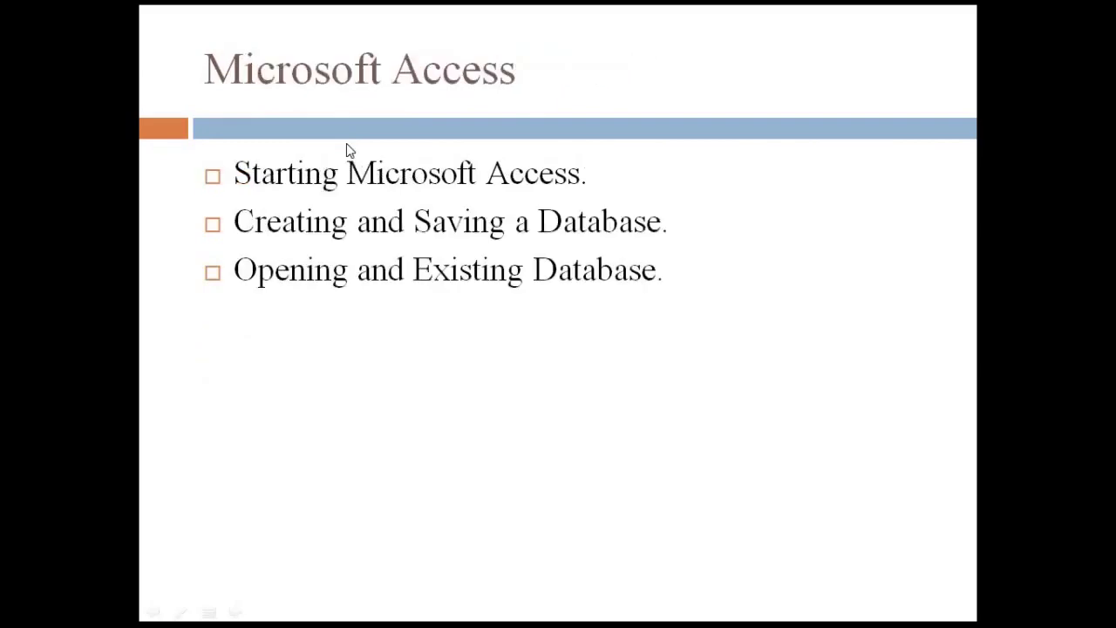
{"action": "key", "text": "Right"}
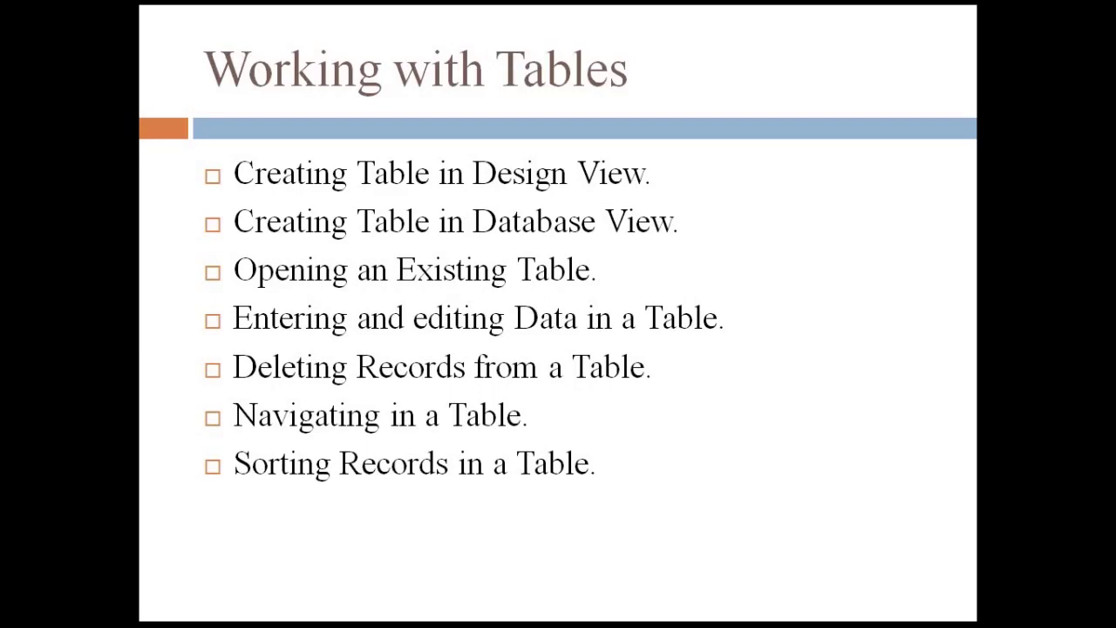
{"action": "key", "text": "alt+Tab"}
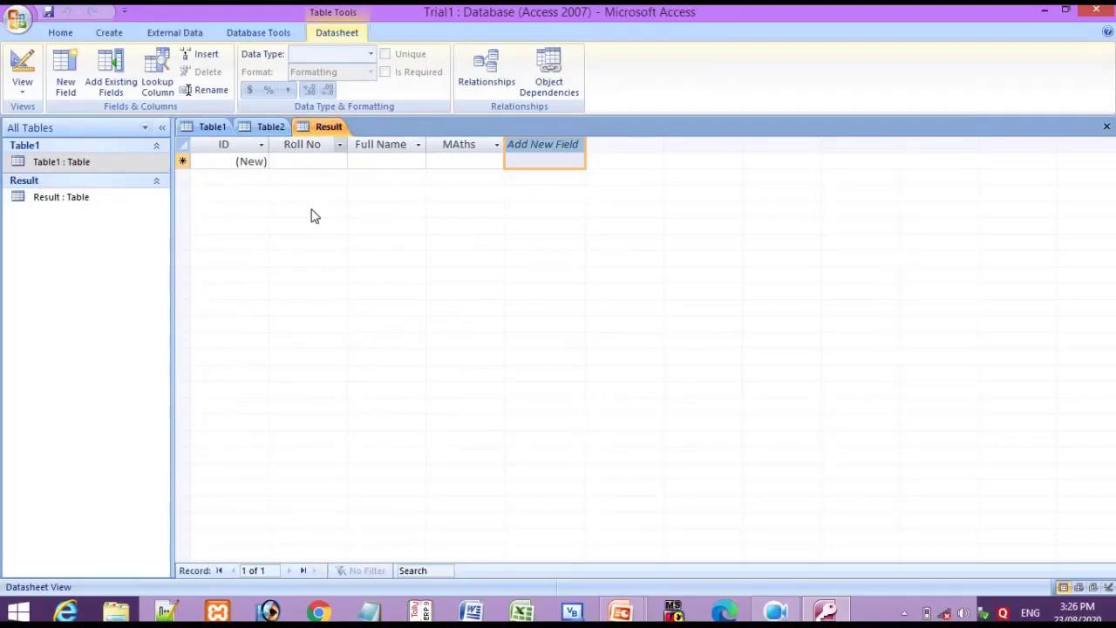
{"action": "key", "text": "alt+Tab"}
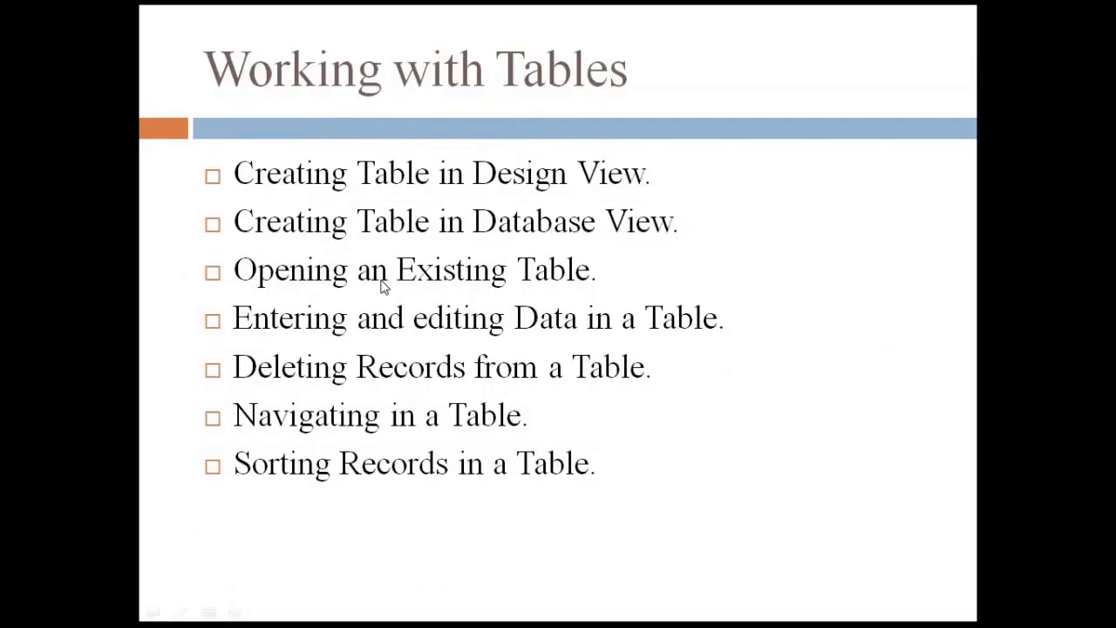
{"action": "key", "text": "alt+Tab"}
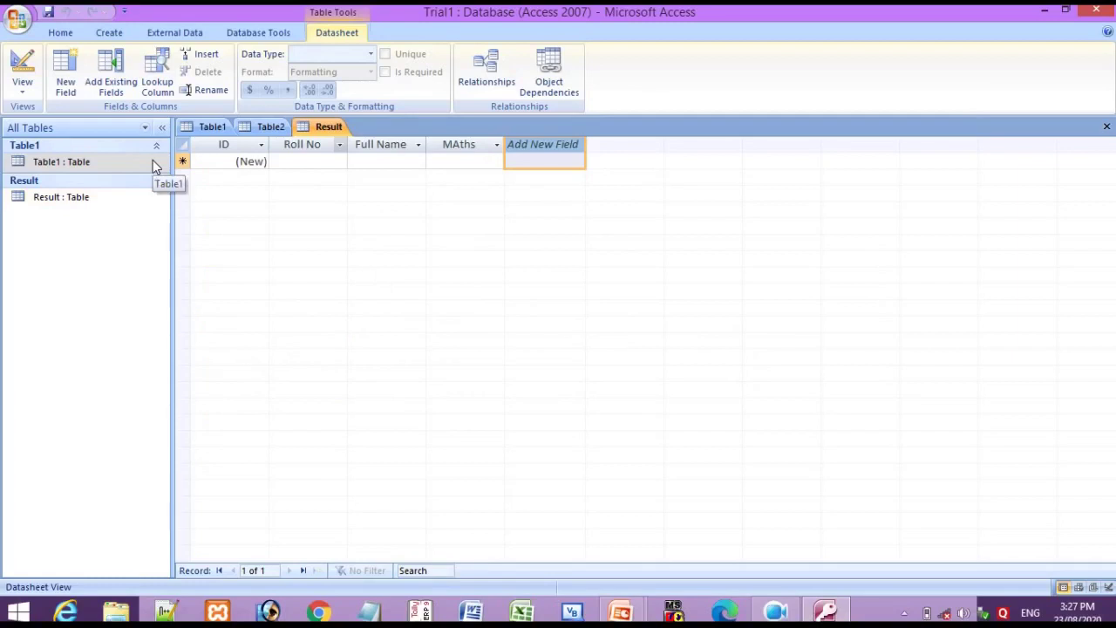
- Open the Result table in Datasheet view, with its ID, Roll No, Full Name and MAths columns
{"action": "left_click", "coordinate": [153, 162]}
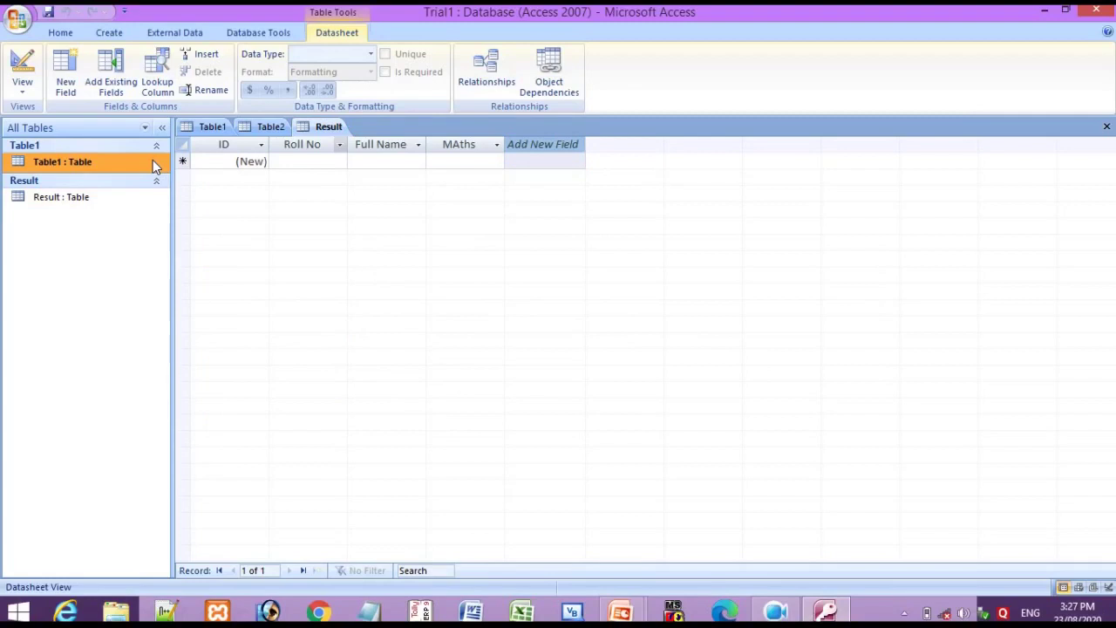
{"action": "right_click", "coordinate": [153, 164]}
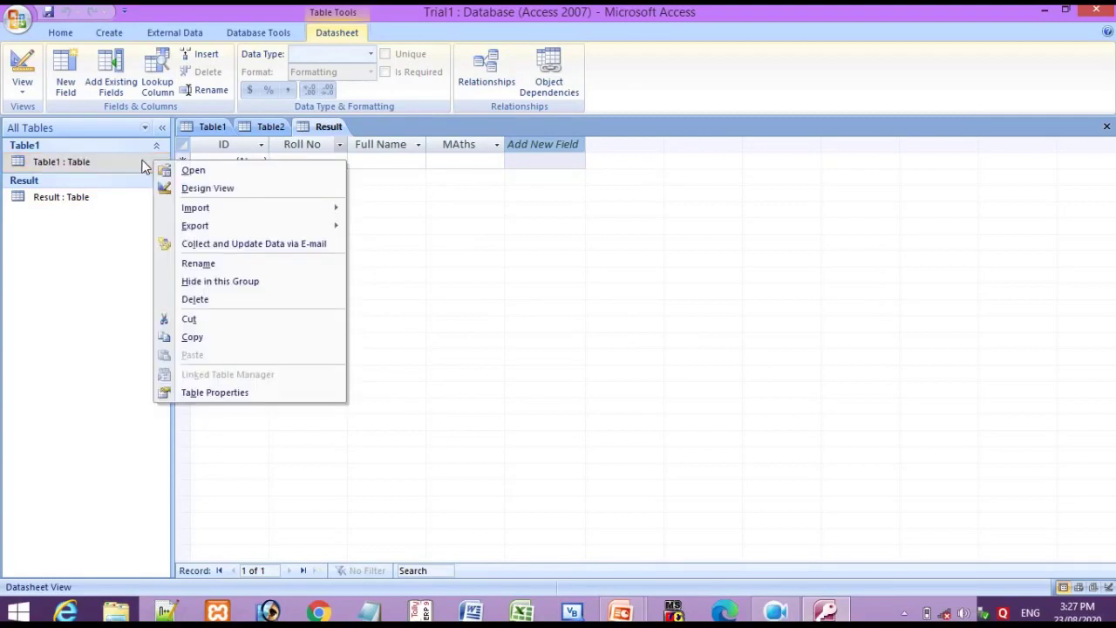
{"action": "left_click", "coordinate": [132, 164]}
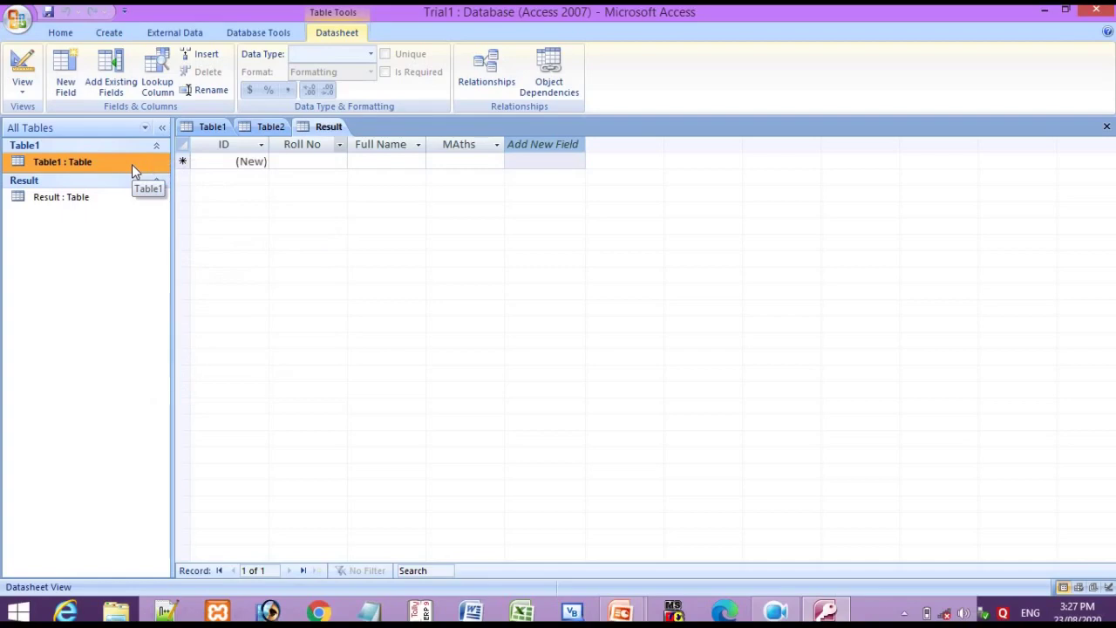
{"action": "right_click", "coordinate": [132, 164]}
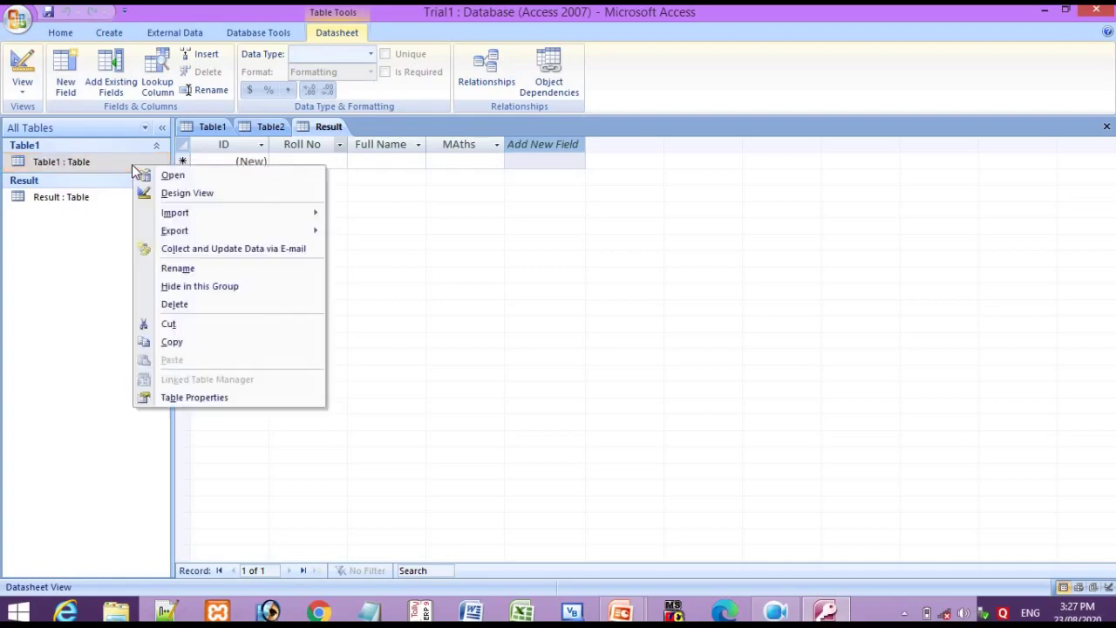
{"action": "left_click", "coordinate": [152, 177]}
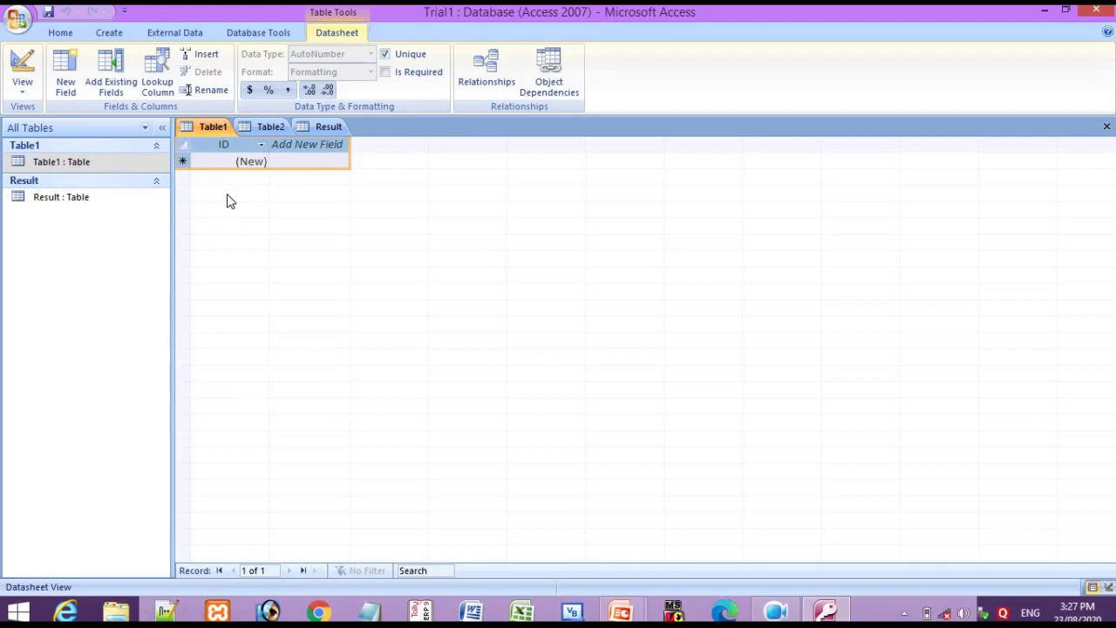
{"action": "left_click", "coordinate": [107, 195]}
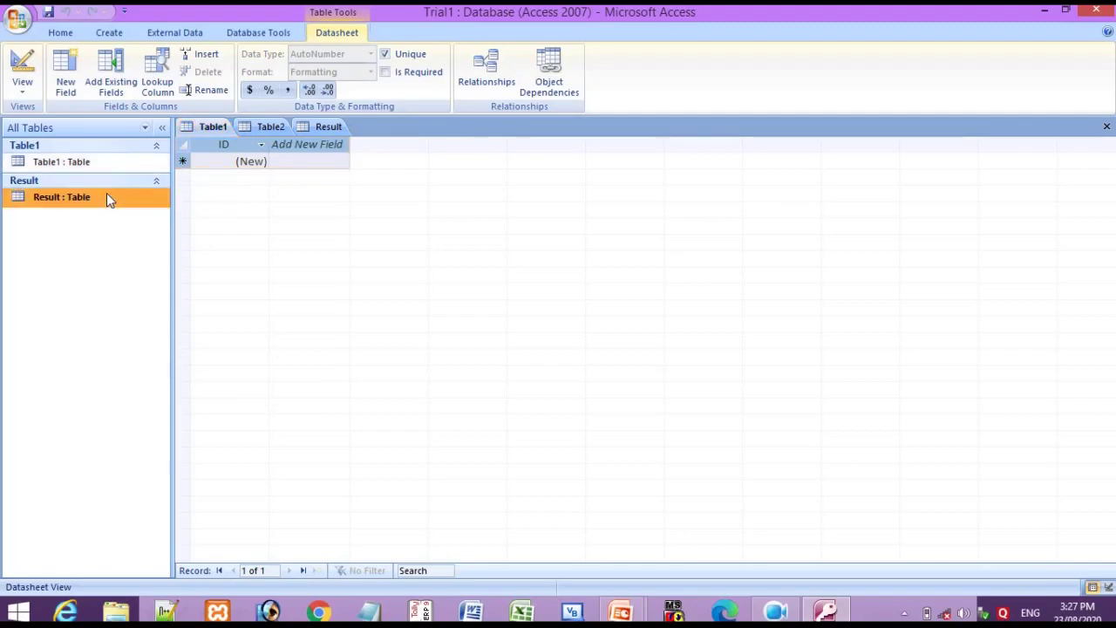
{"action": "left_click", "coordinate": [326, 127]}
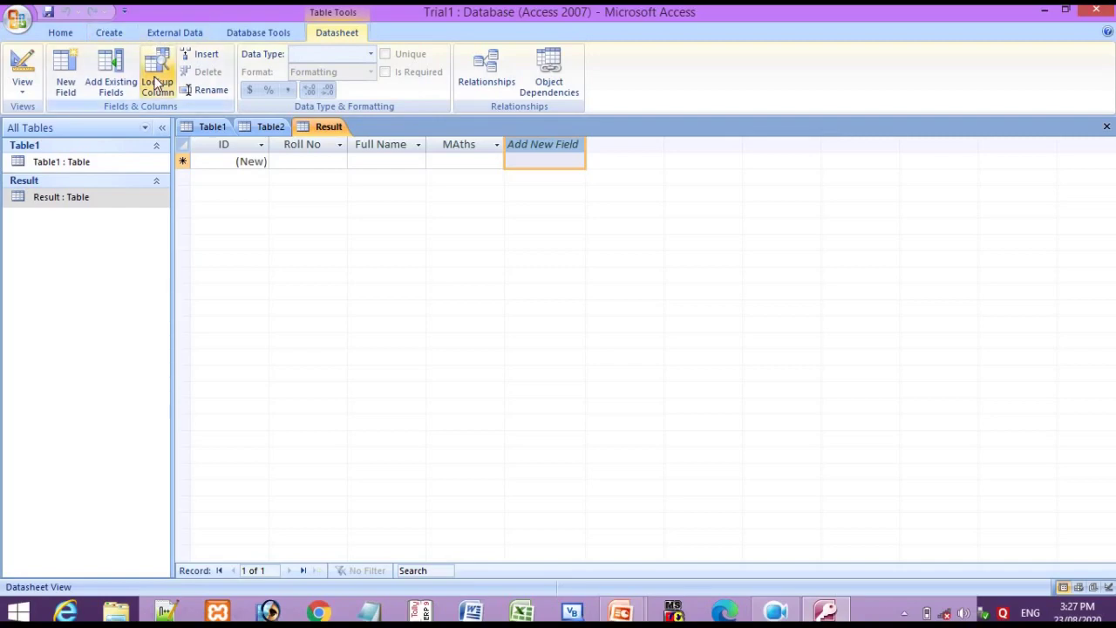
{"action": "left_click", "coordinate": [110, 35]}
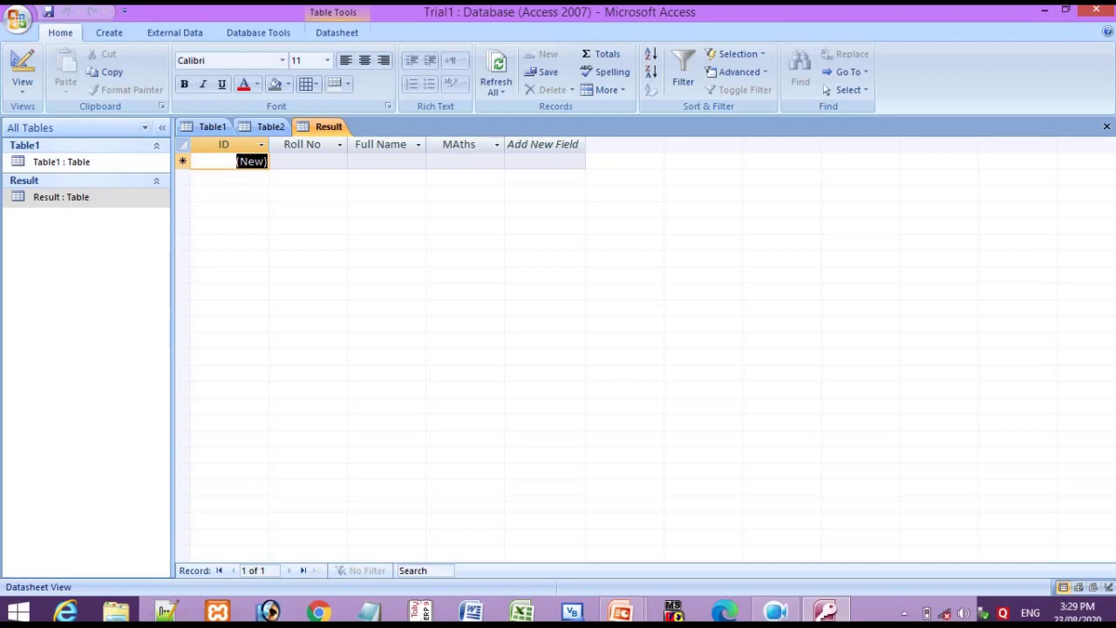
- Enter Roll No 1 in the new record after failing to overwrite the automatic ID
{"action": "type", "text": "1"}
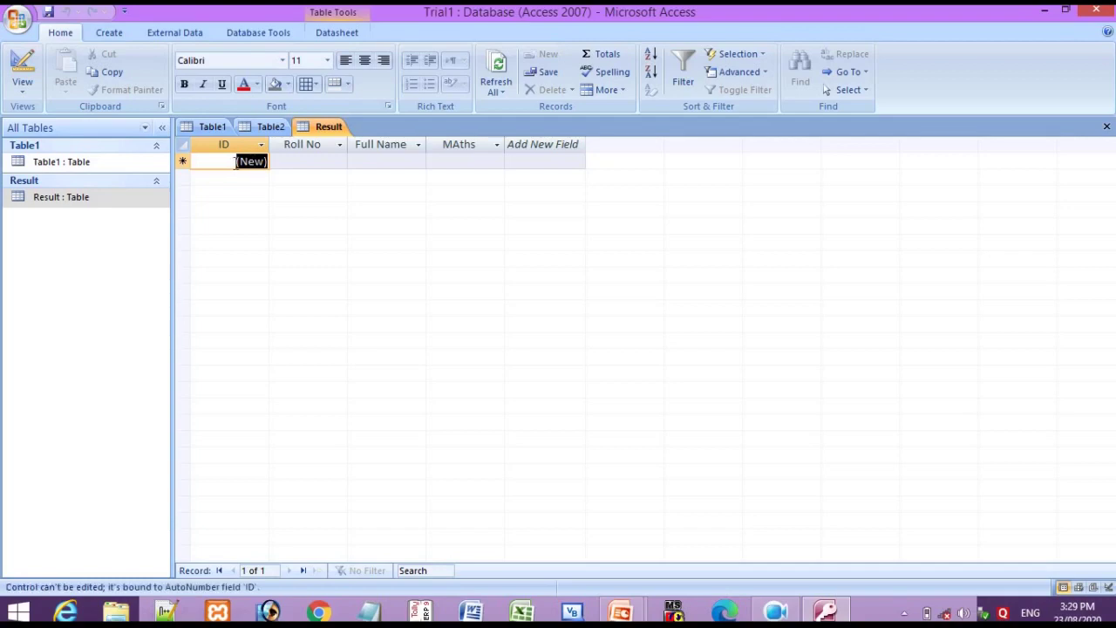
{"action": "left_click", "coordinate": [236, 161]}
{"action": "left_click_drag", "start_coordinate": [237, 161], "coordinate": [276, 174]}
{"action": "key", "text": "BackSpace"}
{"action": "left_click", "coordinate": [292, 162]}
{"action": "type", "text": "1"}
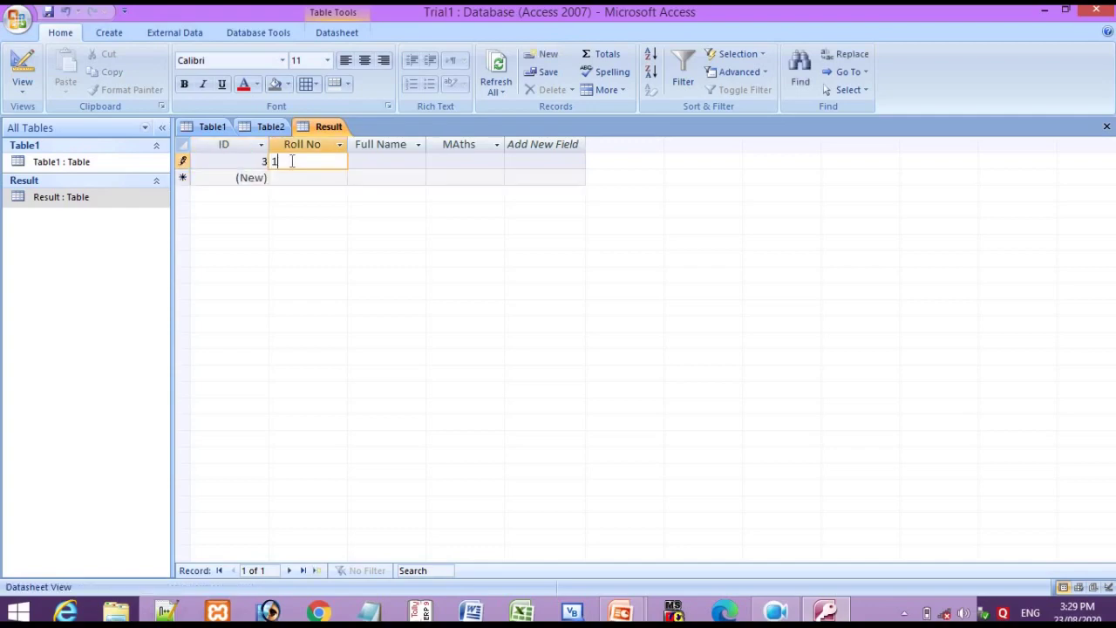
{"action": "left_click", "coordinate": [262, 161]}
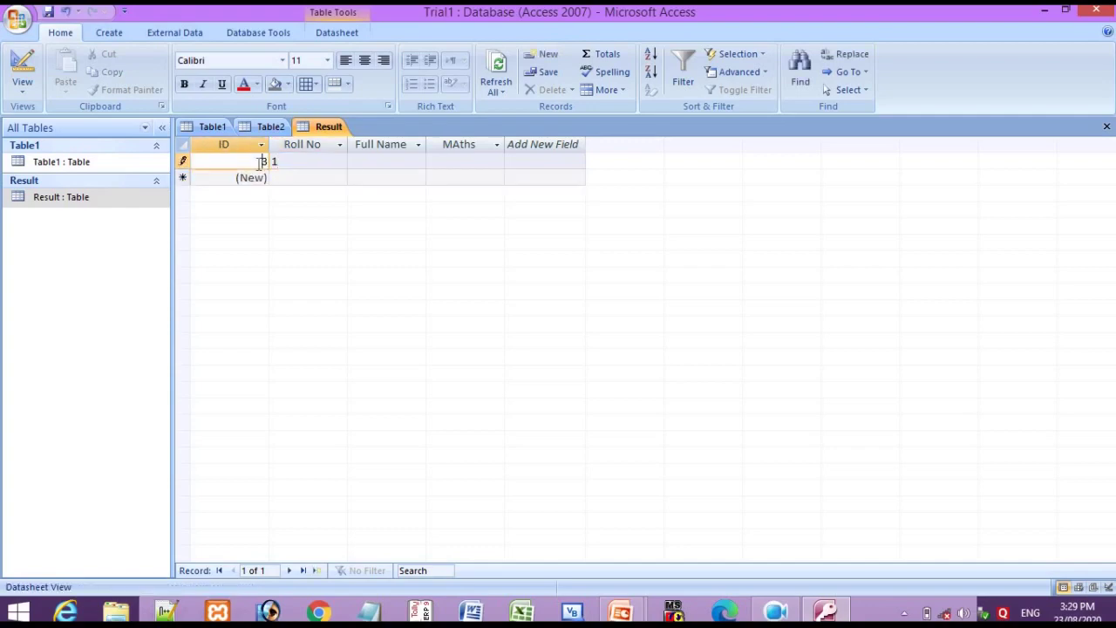
{"action": "left_click", "coordinate": [180, 161]}
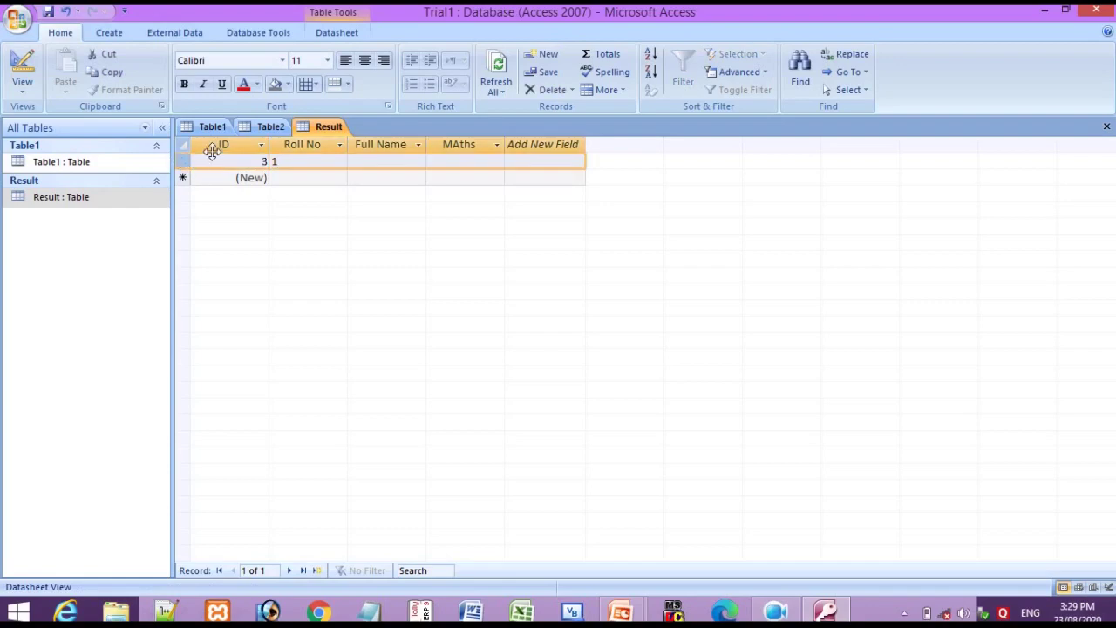
{"action": "left_click", "coordinate": [215, 145]}
{"action": "left_click", "coordinate": [217, 159]}
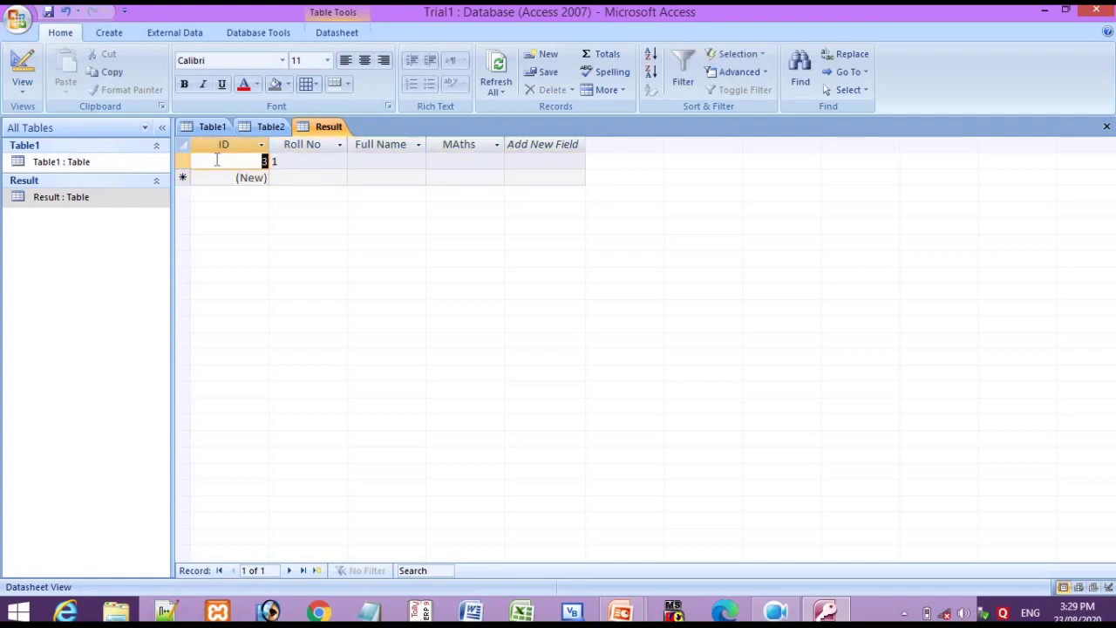
{"action": "key", "text": "BackSpace"}
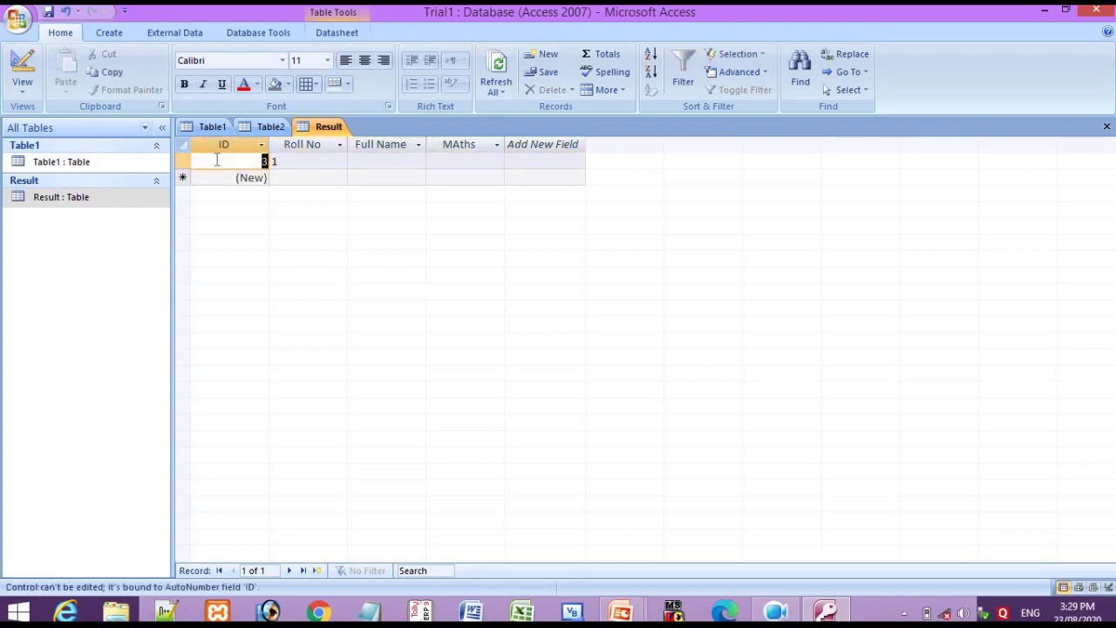
- Enter the student's full name, widen the Full Name column, and give MAths 10
{"action": "left_click", "coordinate": [270, 160]}
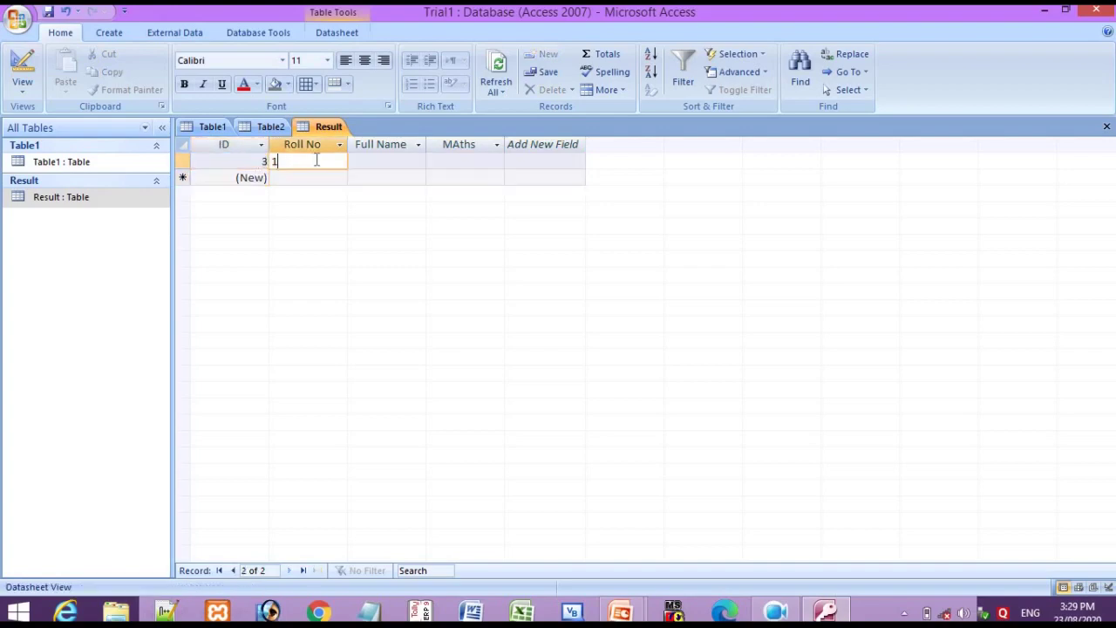
{"action": "left_click", "coordinate": [395, 158]}
{"action": "type", "text": "TEja"}
{"action": "key", "text": "BackSpace"}
{"action": "key", "text": "BackSpace"}
{"action": "key", "text": "BackSpace"}
{"action": "type", "text": "eja"}
{"action": "type", "text": "swini"}
{"action": "type", "text": " Ramaiya"}
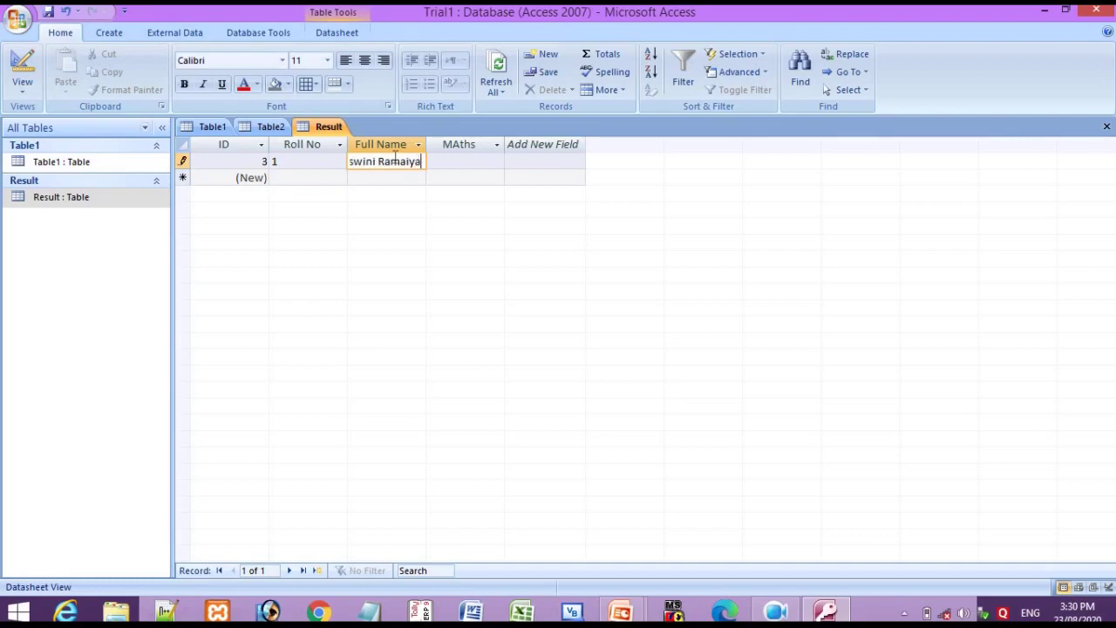
{"action": "left_click", "coordinate": [460, 144]}
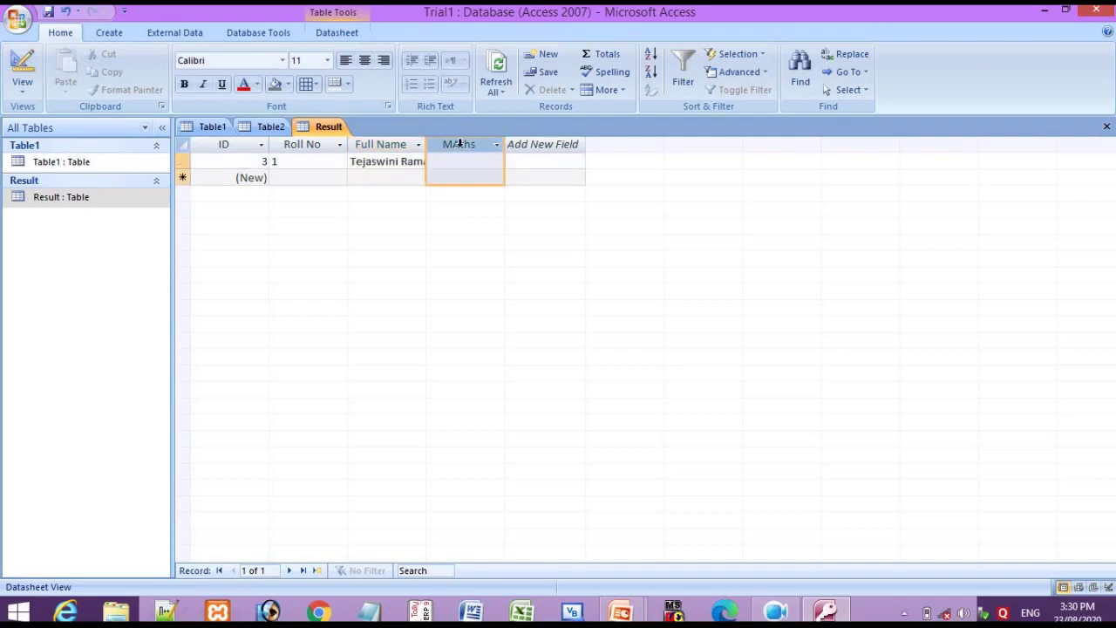
{"action": "left_click_drag", "start_coordinate": [425, 145], "coordinate": [454, 148]}
{"action": "left_click", "coordinate": [471, 160]}
{"action": "type", "text": "10"}
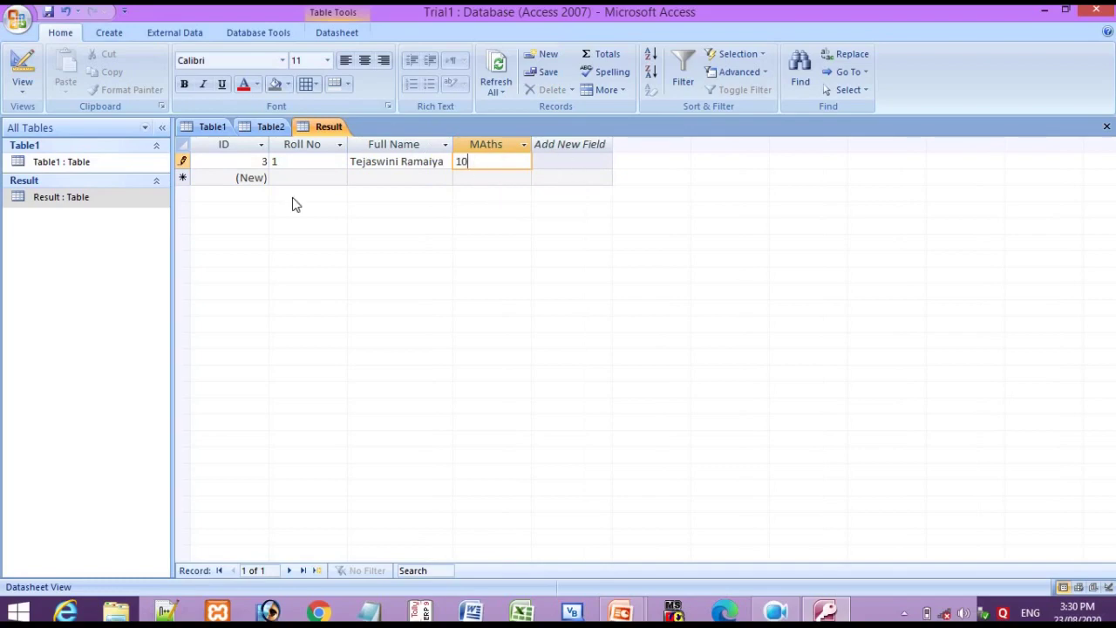
{"action": "left_click", "coordinate": [276, 176]}
- Enter the second record: Roll No 2, the student's full name and MAths 9
{"action": "type", "text": "2"}
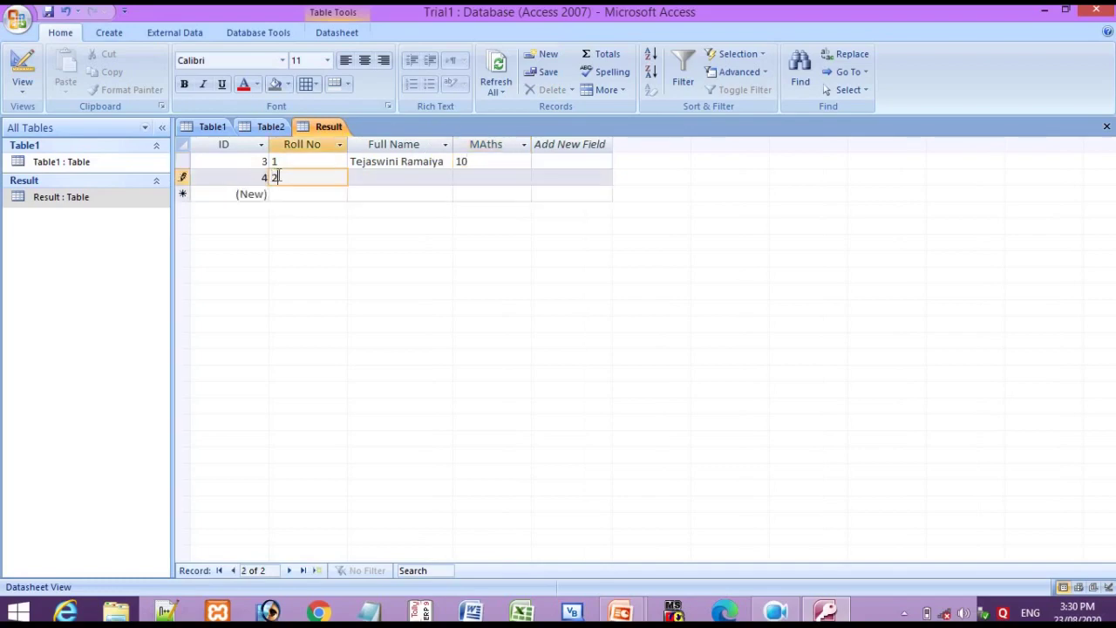
{"action": "left_click", "coordinate": [387, 177]}
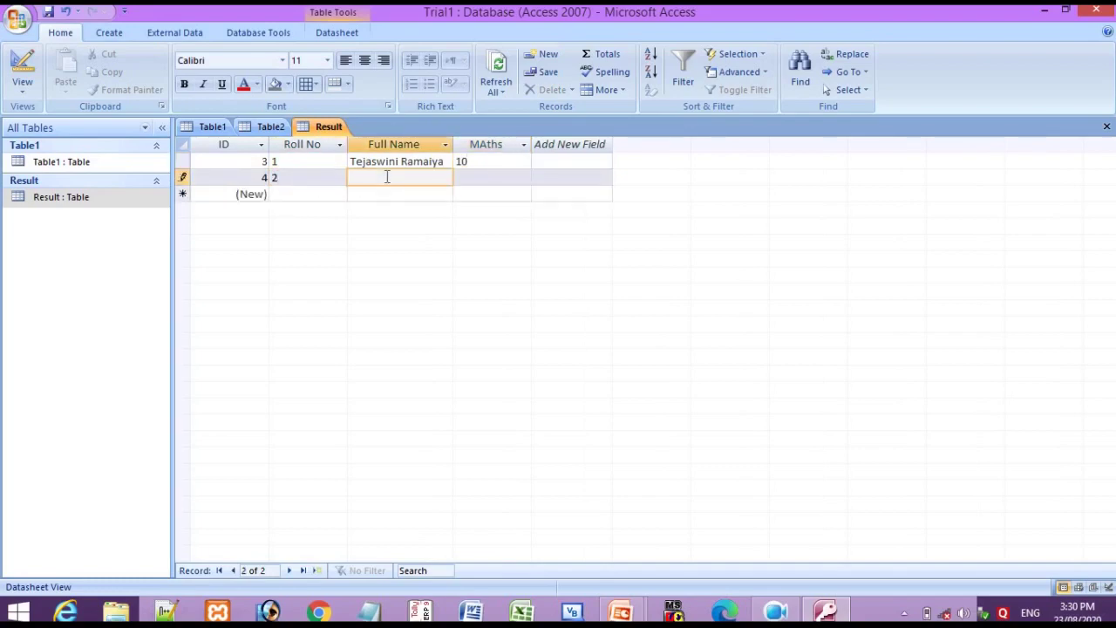
{"action": "type", "text": "Kajal Agrawal"}
{"action": "left_click", "coordinate": [499, 174]}
{"action": "type", "text": "9"}
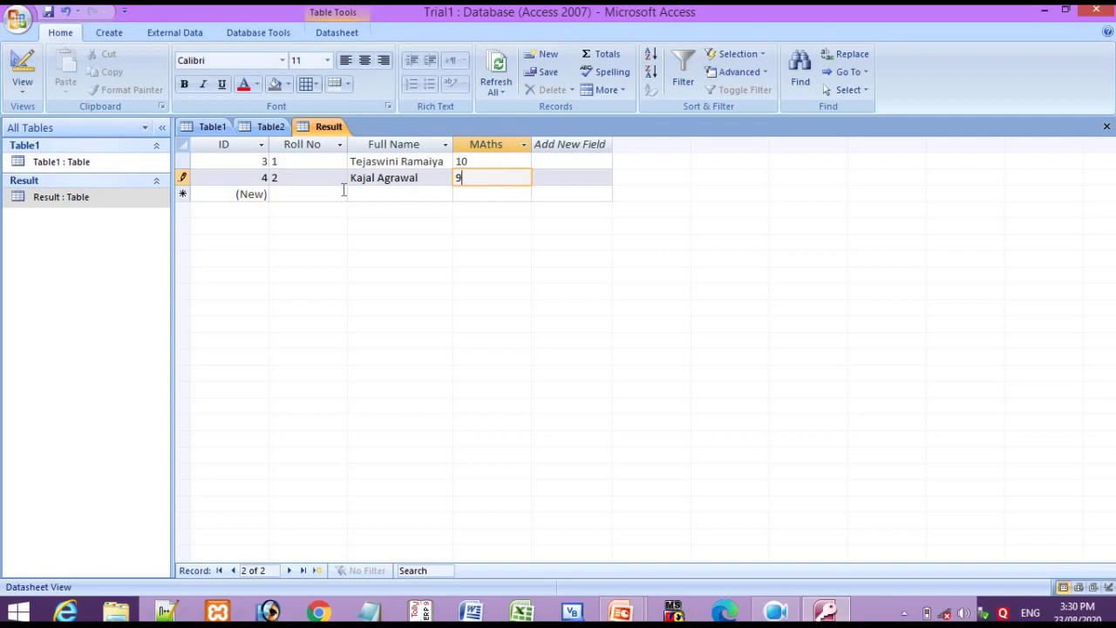
- Try to change the automatic ID, then move to the Roll No cell of the new row
{"action": "double_click", "coordinate": [264, 162]}
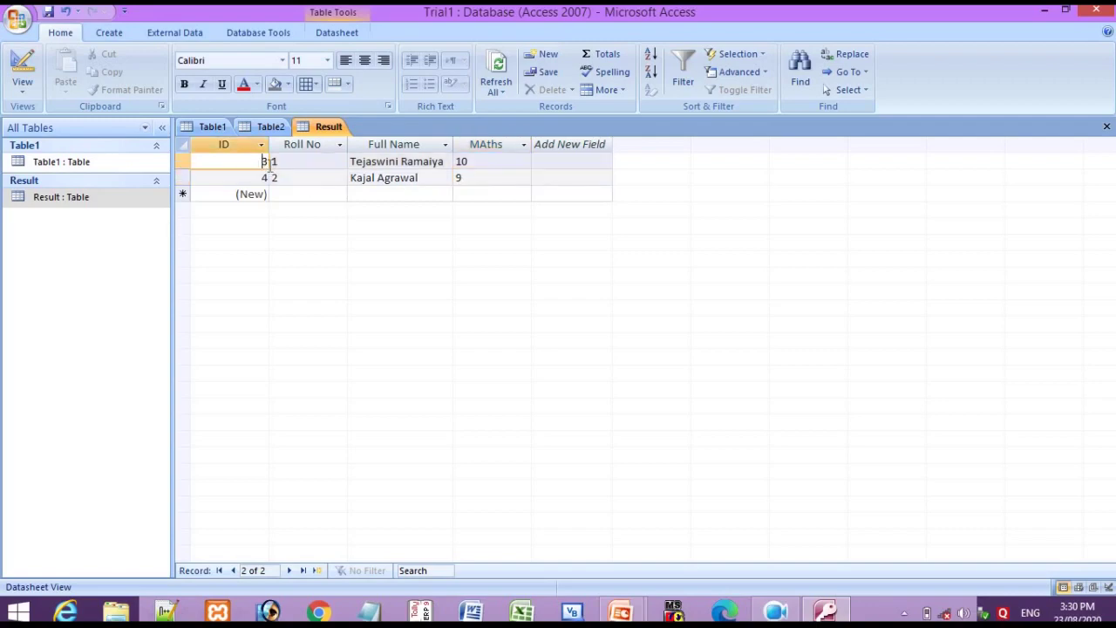
{"action": "key", "text": "BackSpace"}
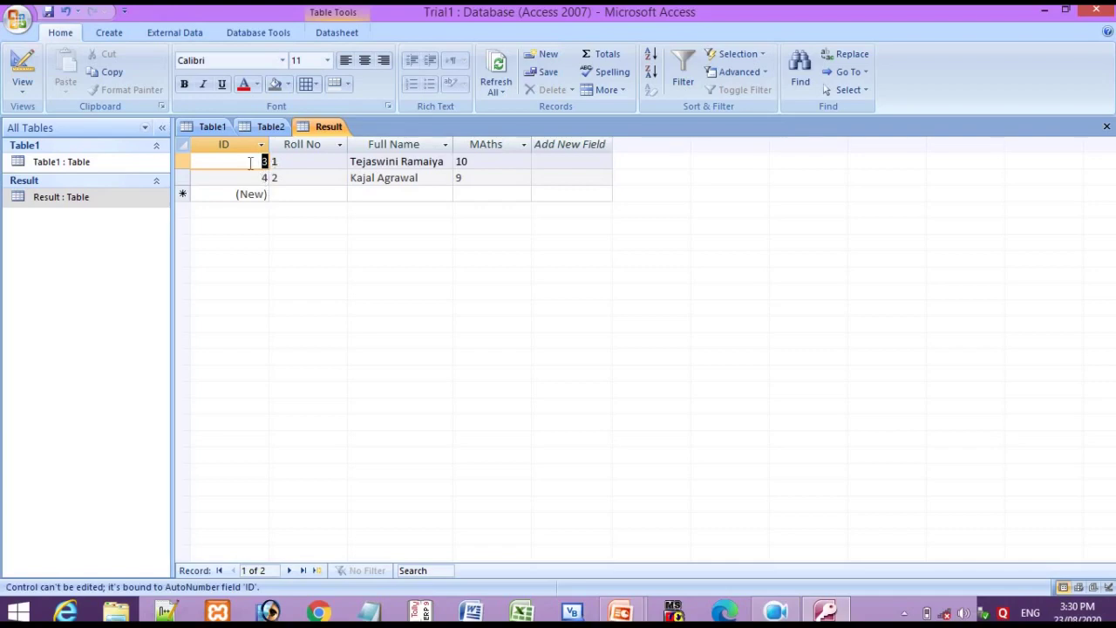
{"action": "left_click", "coordinate": [184, 179]}
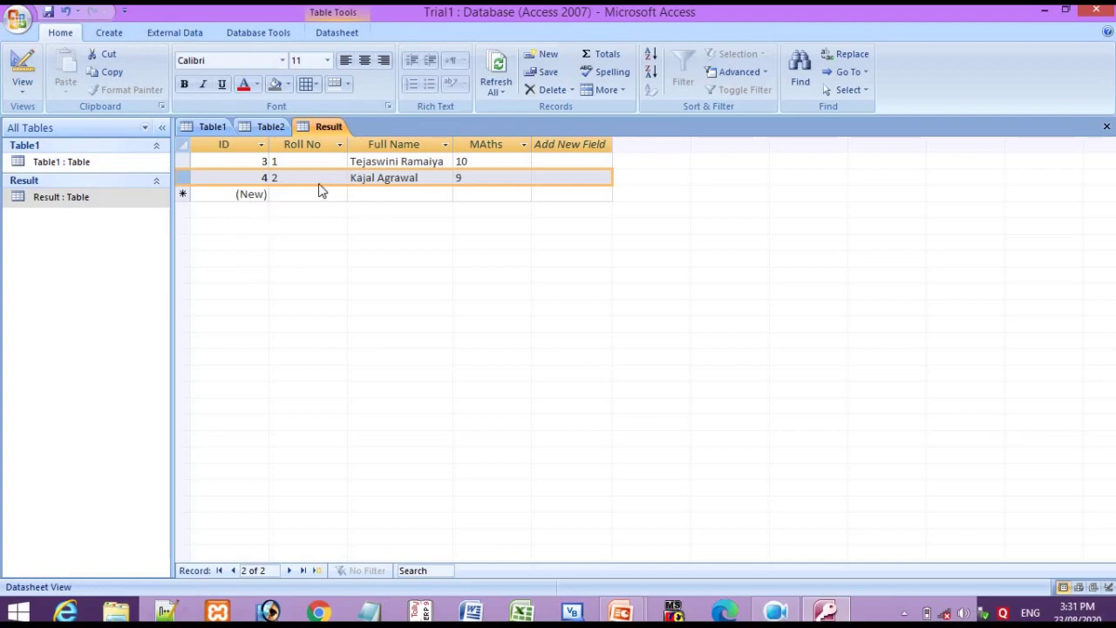
{"action": "left_click", "coordinate": [249, 193]}
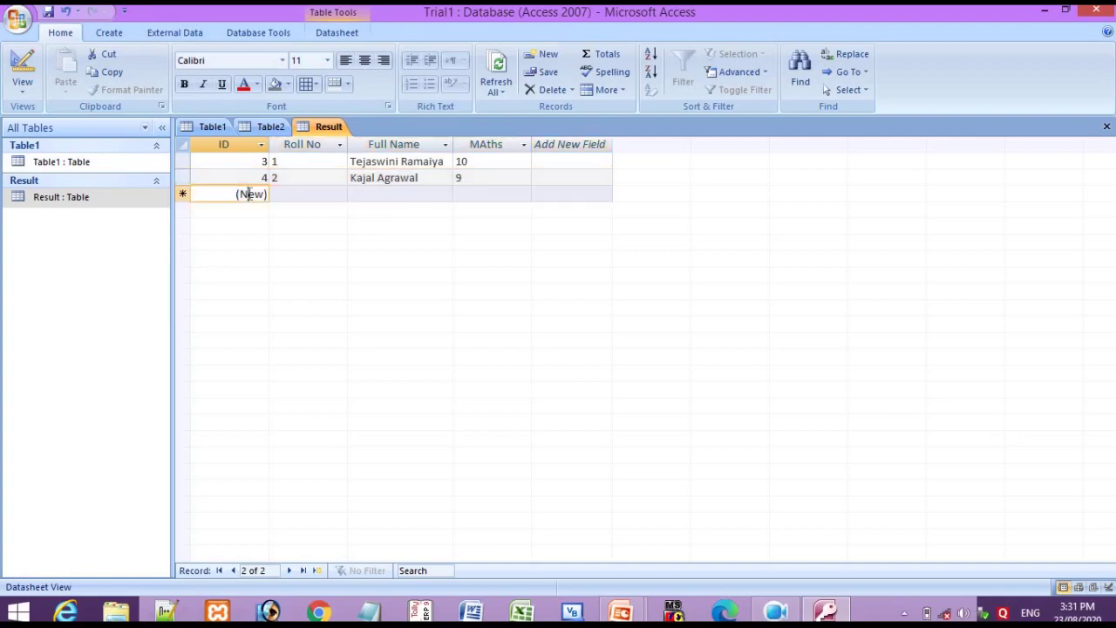
{"action": "left_click", "coordinate": [302, 193]}
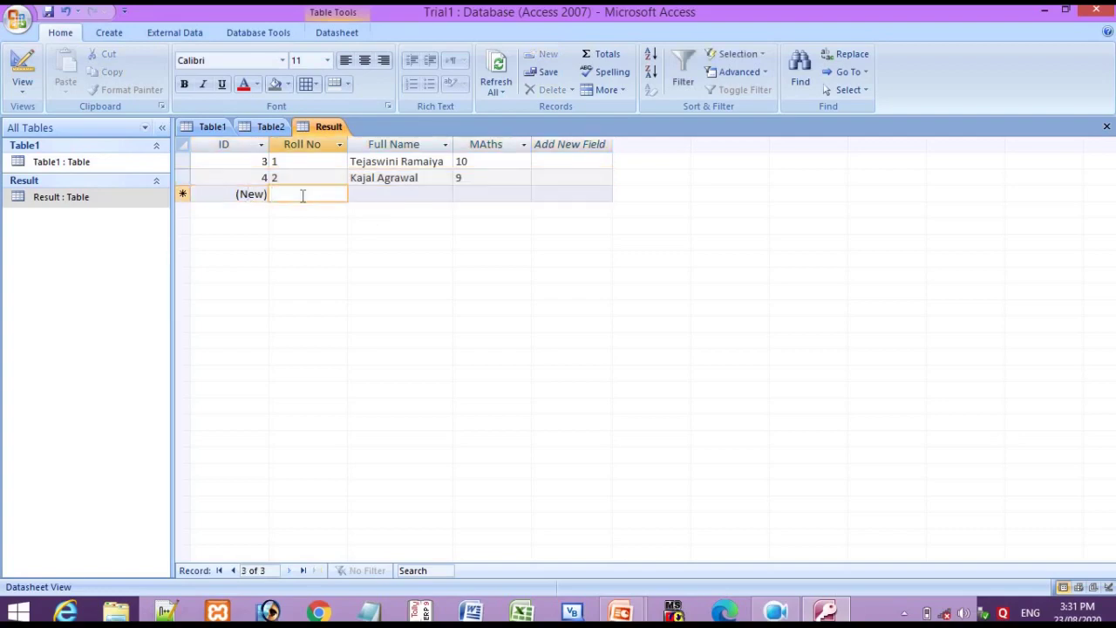
- Enter the third record: Roll No 3, the student's full name and MAths 20
{"action": "type", "text": "3"}
{"action": "left_click", "coordinate": [384, 196]}
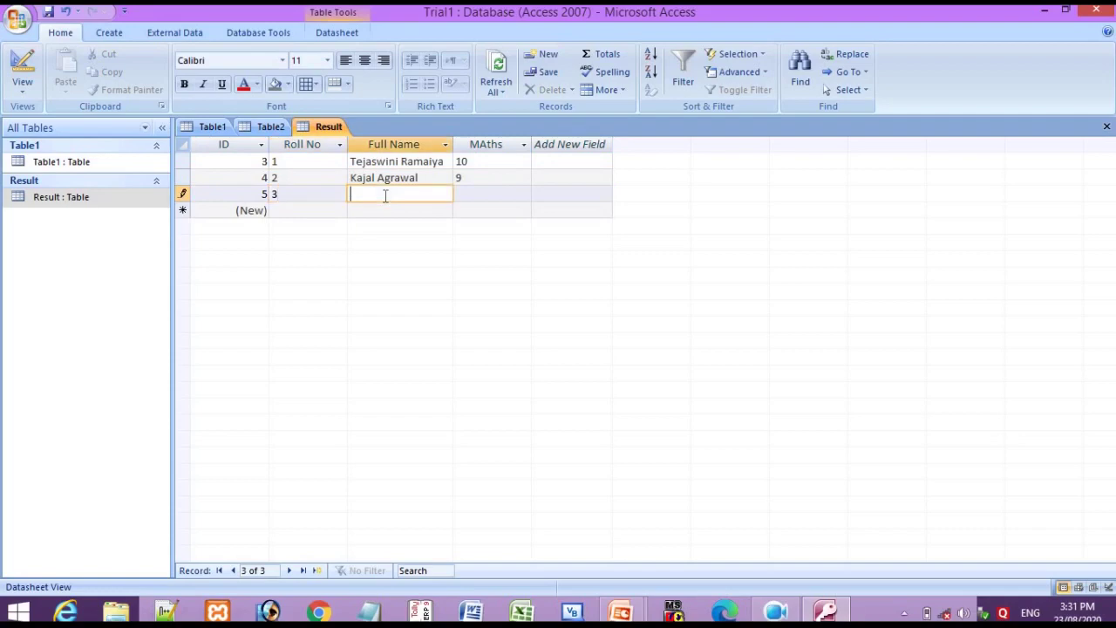
{"action": "type", "text": "Durgesh Sonaw"}
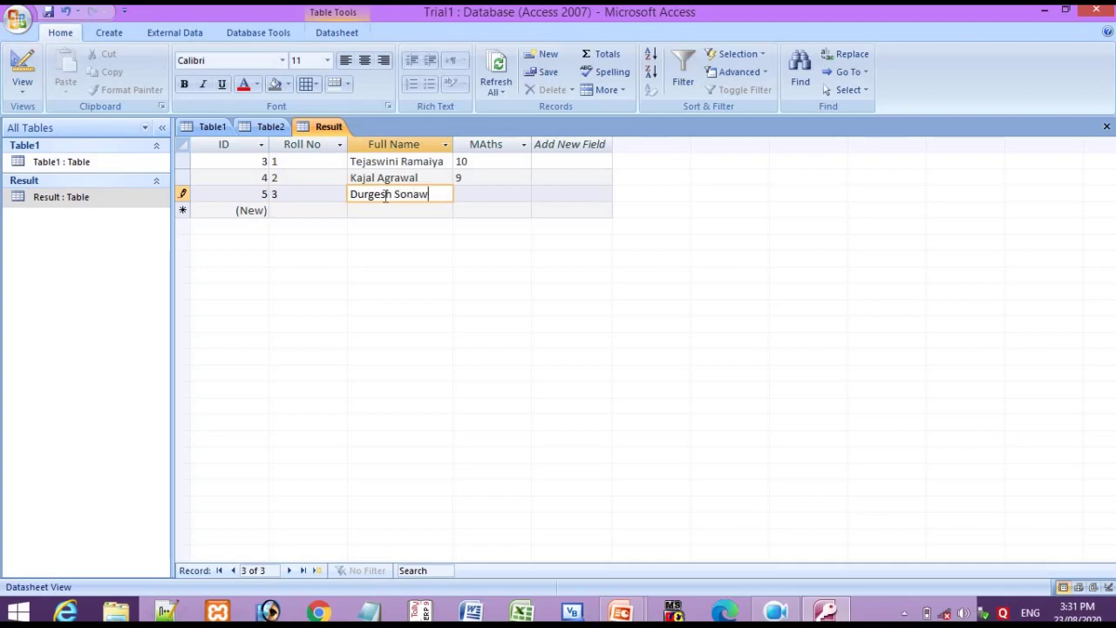
{"action": "type", "text": "ane"}
{"action": "left_click", "coordinate": [503, 194]}
{"action": "type", "text": "20"}
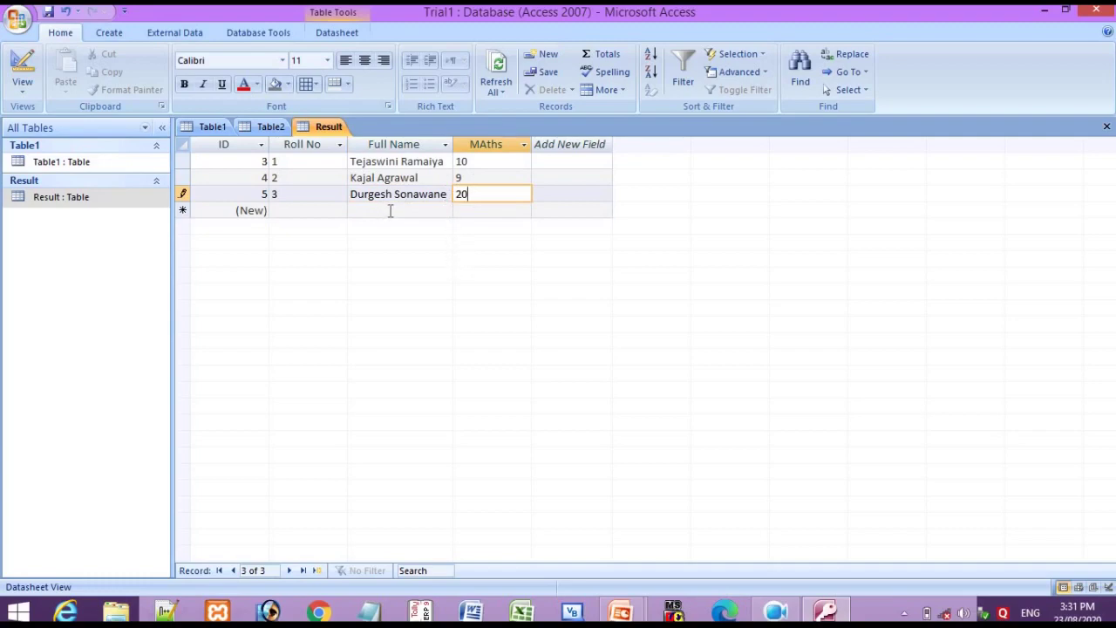
{"action": "left_click", "coordinate": [183, 210]}
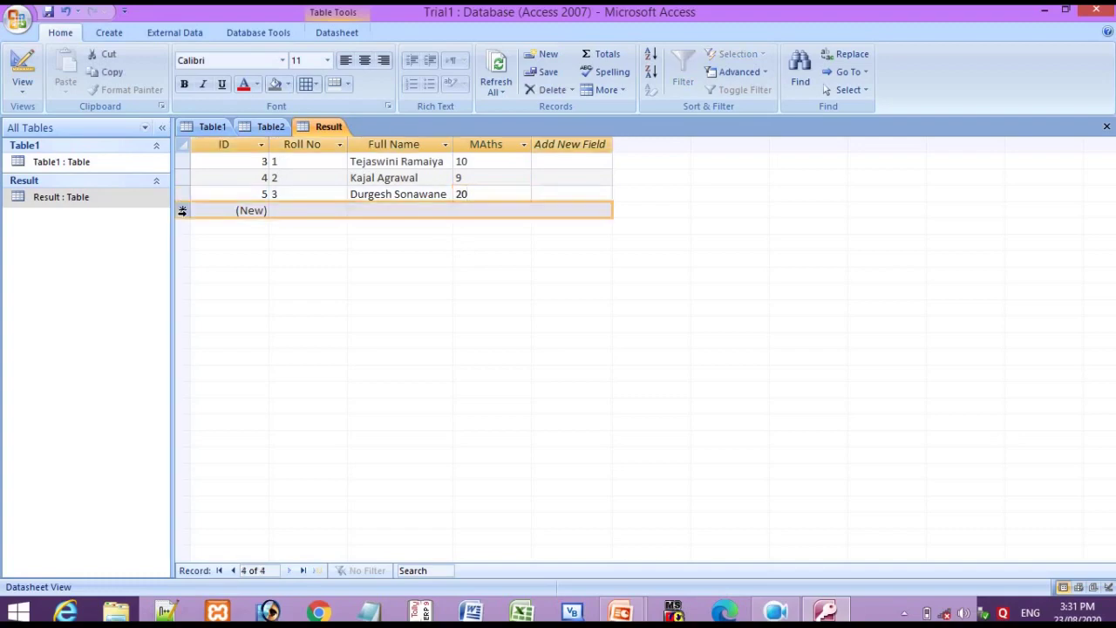
{"action": "left_click", "coordinate": [299, 210]}
- Add a fourth record with Roll No 4, the student's first name and MAths 17
{"action": "type", "text": "4"}
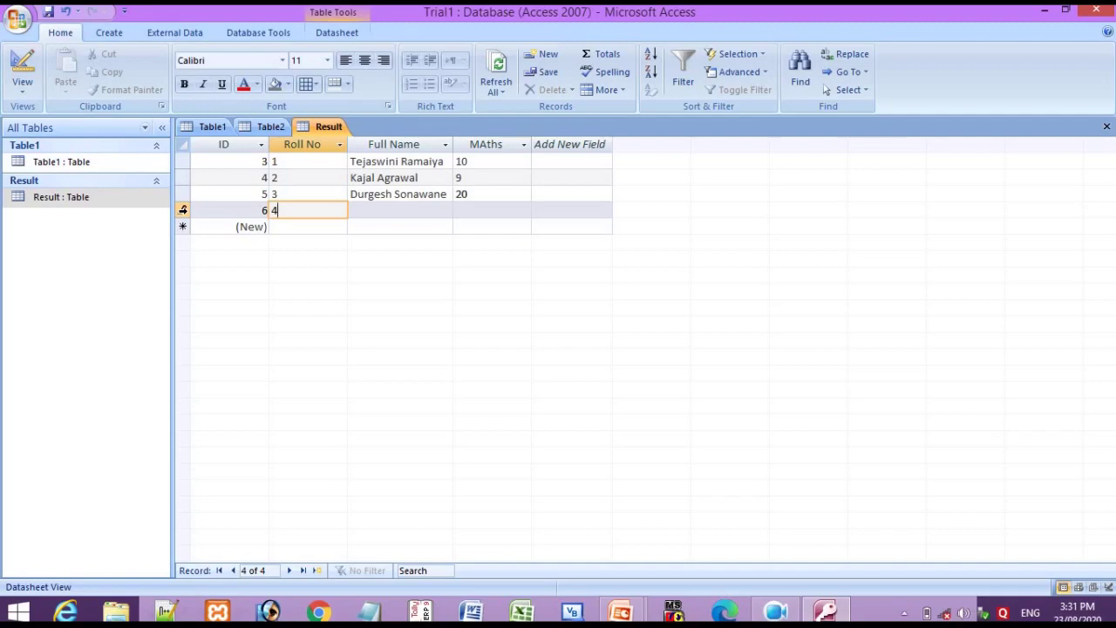
{"action": "left_click", "coordinate": [401, 209]}
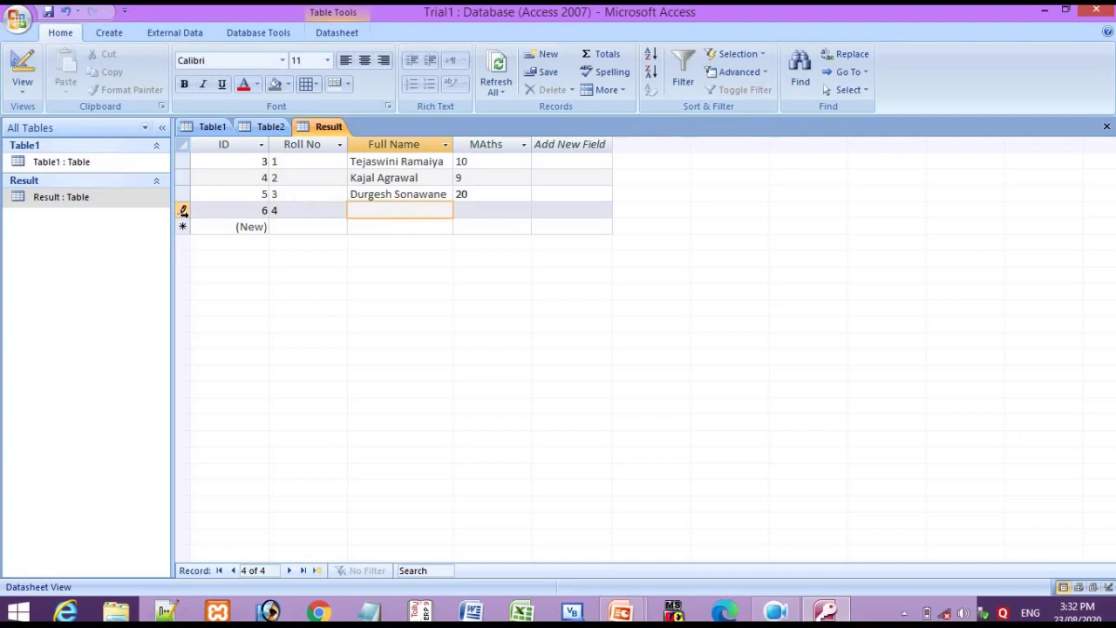
{"action": "type", "text": "Jay"}
{"action": "left_click", "coordinate": [471, 211]}
{"action": "type", "text": "17"}
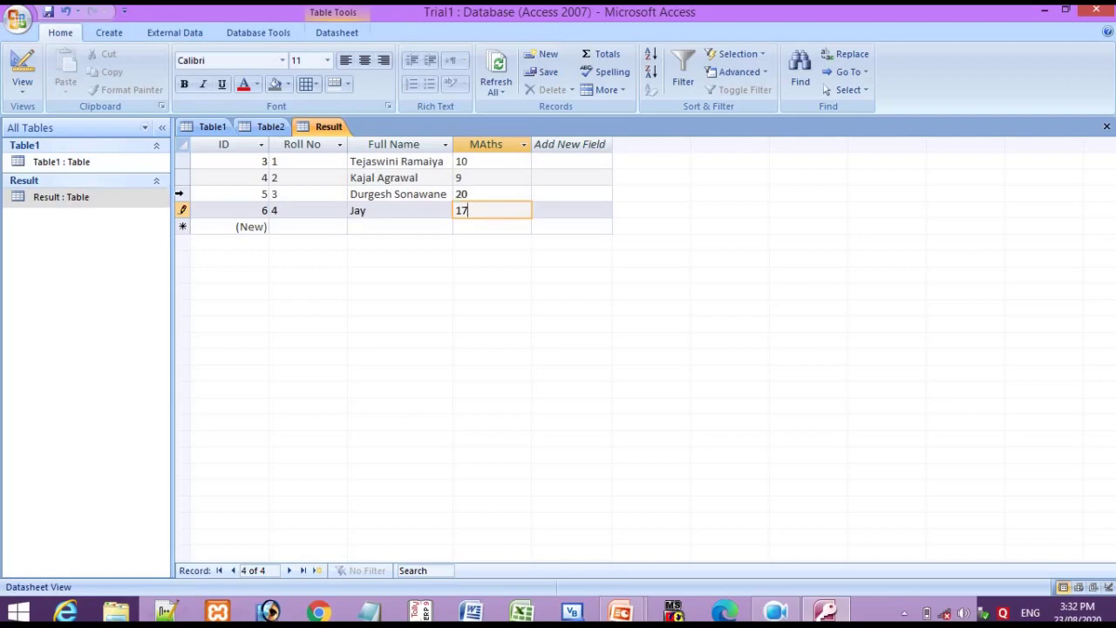
{"action": "left_click", "coordinate": [179, 178]}
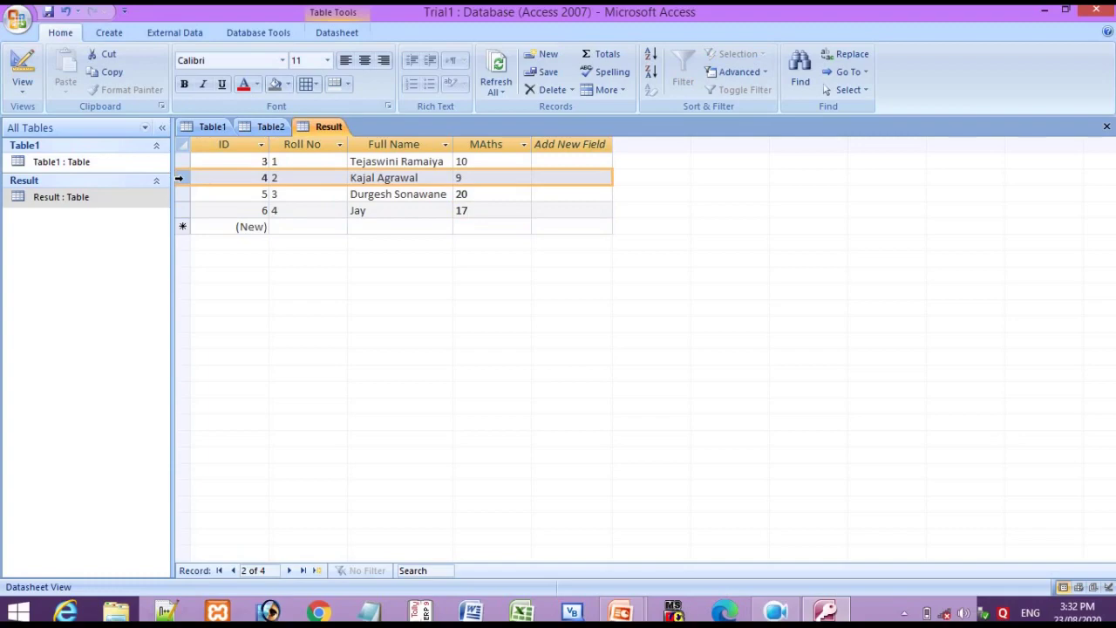
- Delete the Roll No 2 student record via Delete Record and confirm with Yes
{"action": "right_click", "coordinate": [179, 178]}
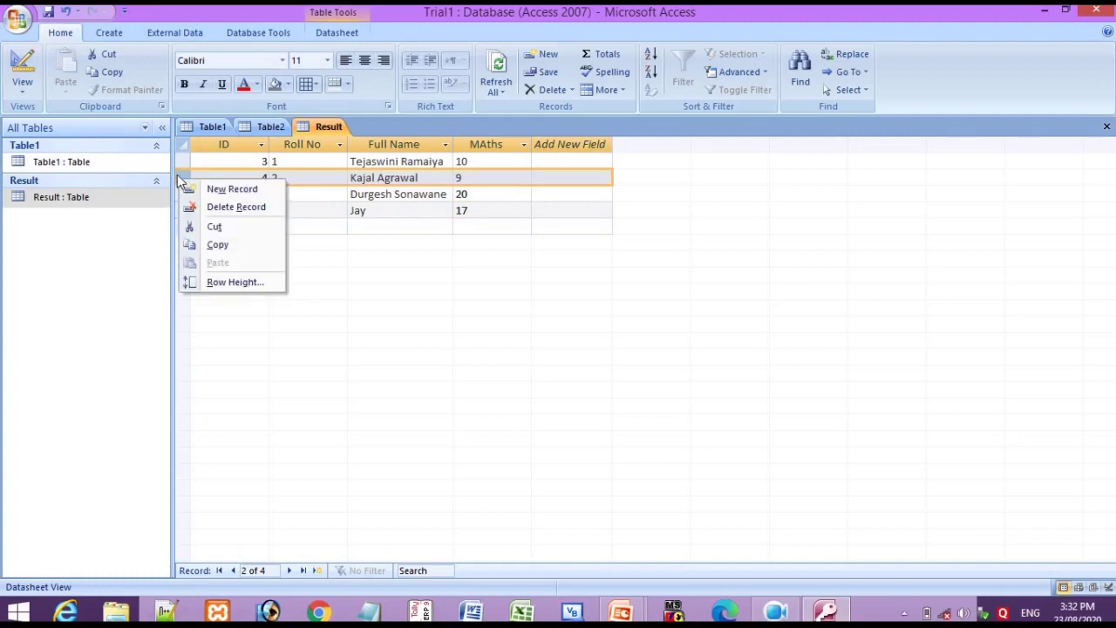
{"action": "left_click", "coordinate": [178, 177]}
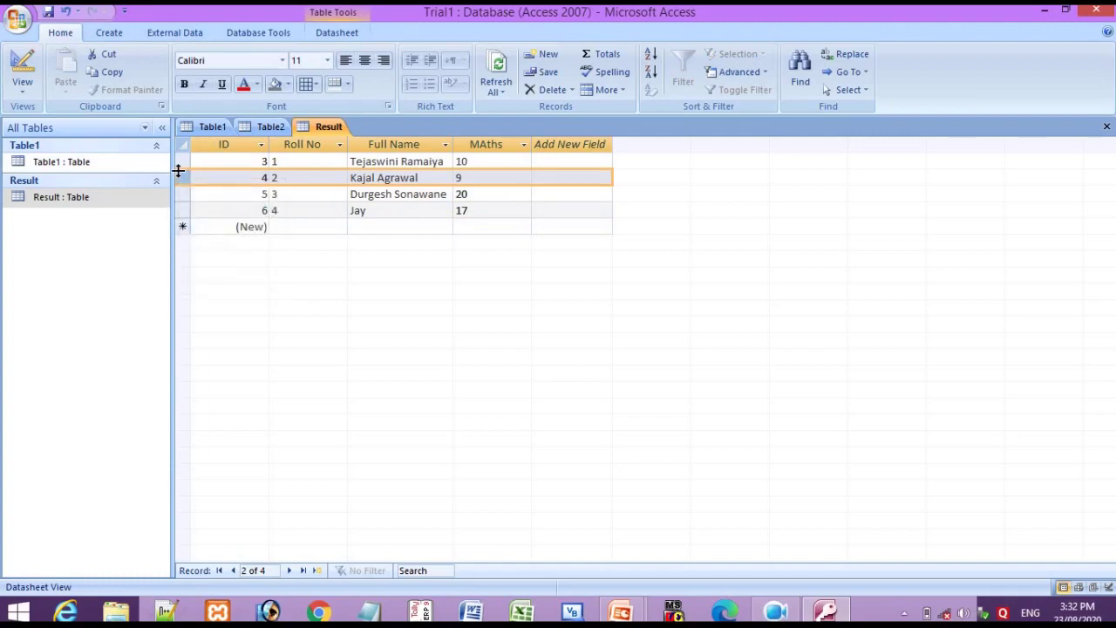
{"action": "right_click", "coordinate": [180, 179]}
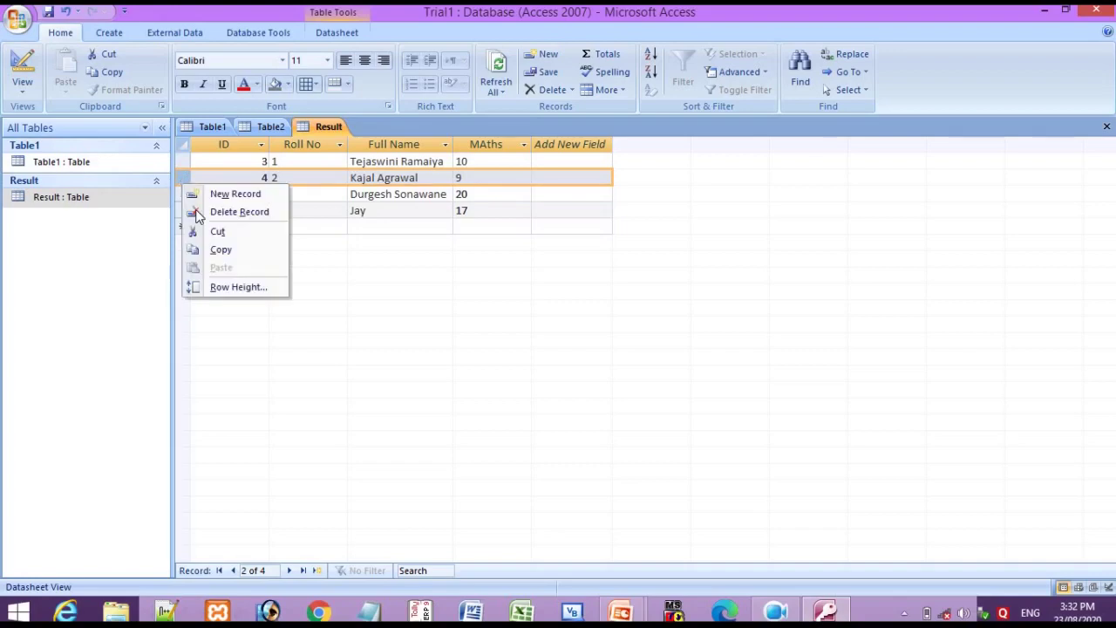
{"action": "left_click", "coordinate": [198, 213]}
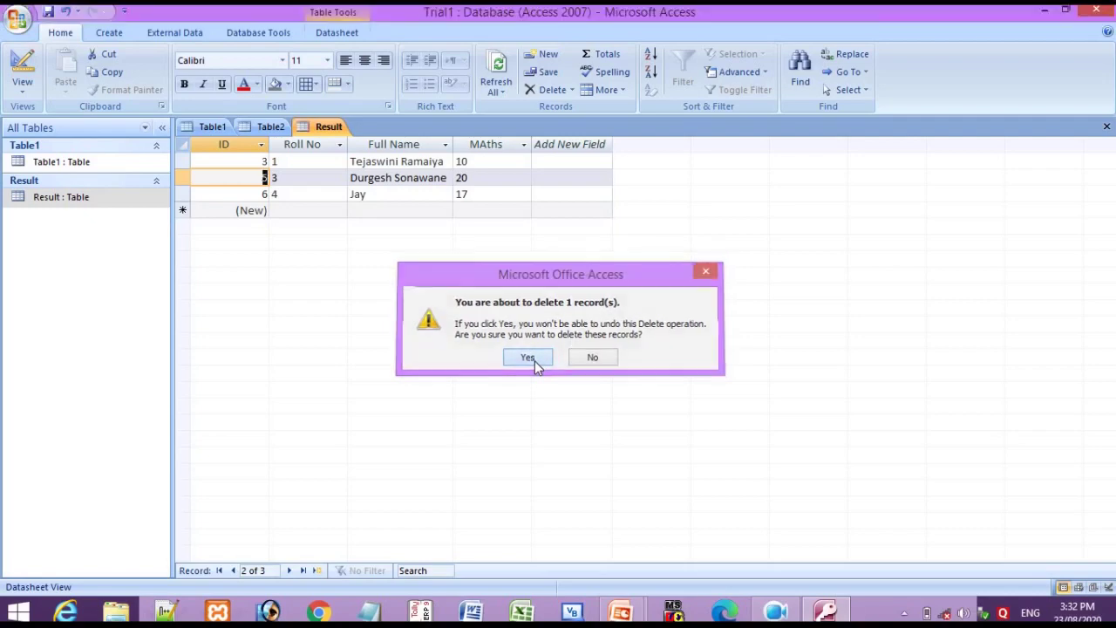
{"action": "left_click", "coordinate": [527, 358]}
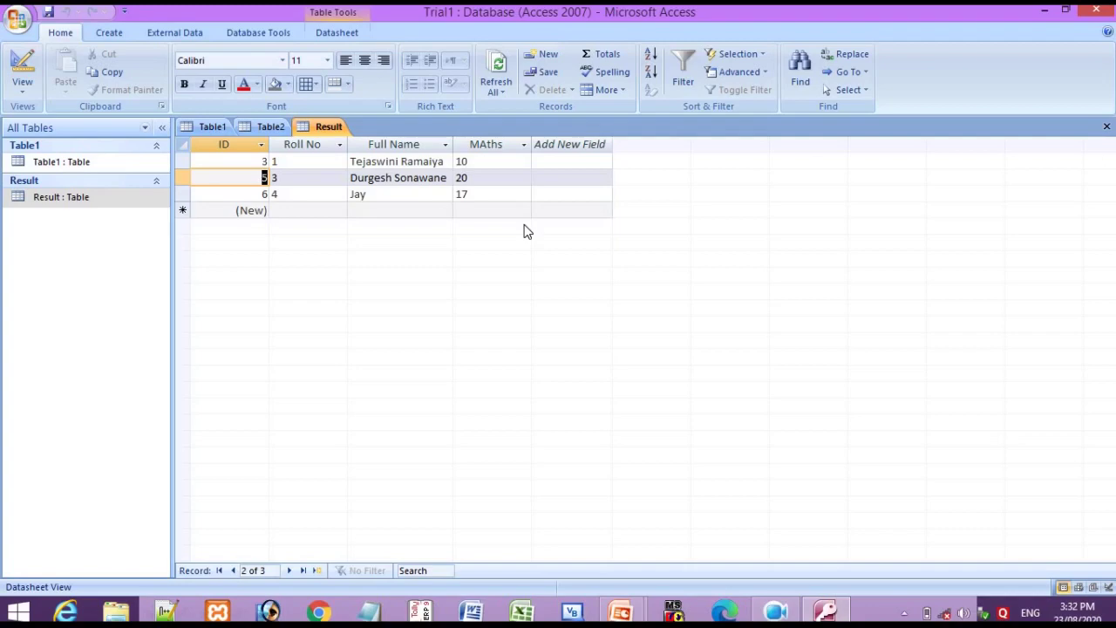
{"action": "key", "text": "alt+Tab"}
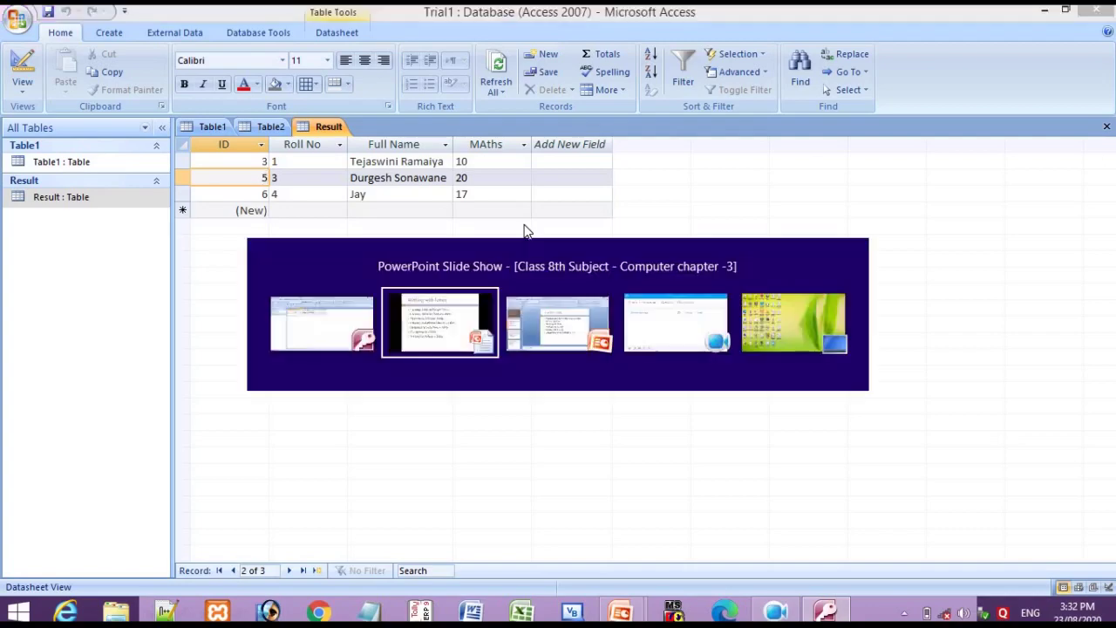
- Back in Access, step through the records with Last, First, Next and Previous
{"action": "key", "text": "alt+Tab"}
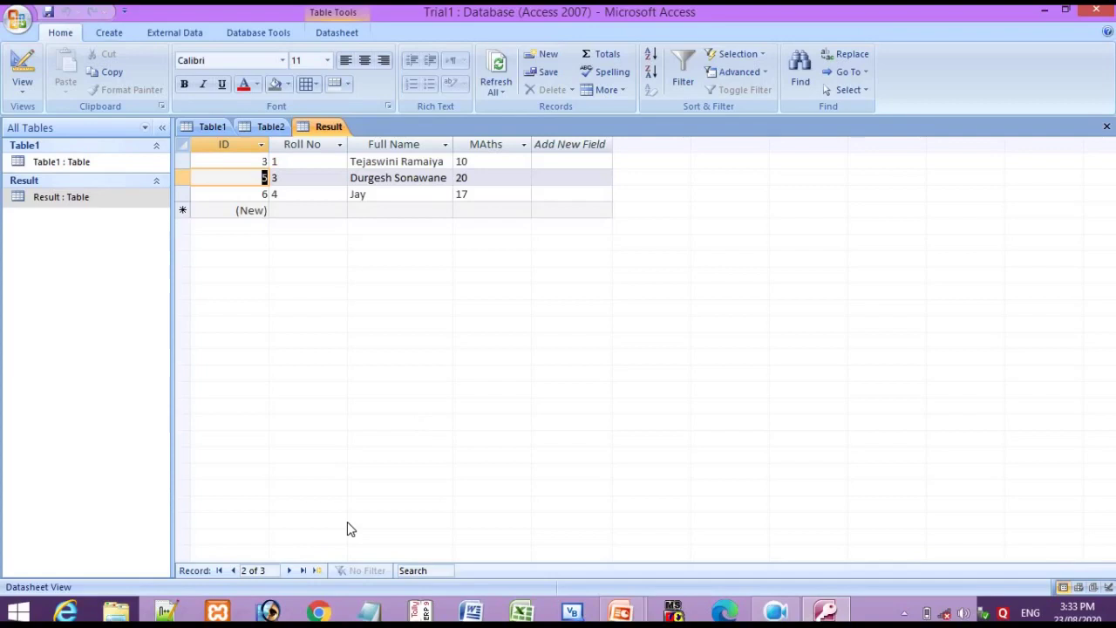
{"action": "left_click", "coordinate": [251, 571]}
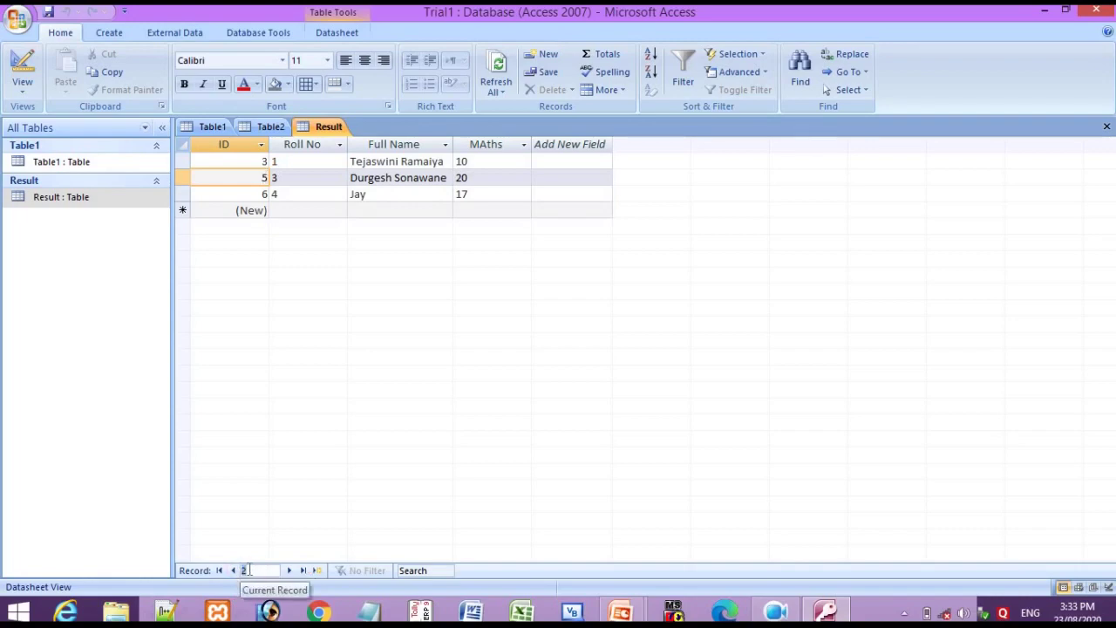
{"action": "left_click", "coordinate": [303, 570]}
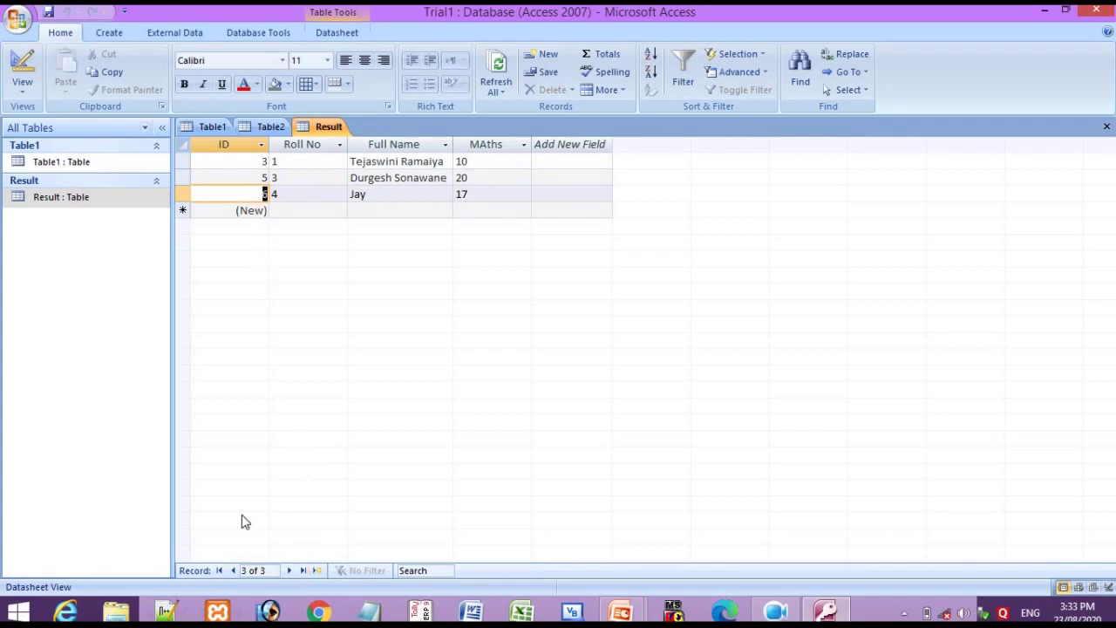
{"action": "left_click", "coordinate": [219, 575]}
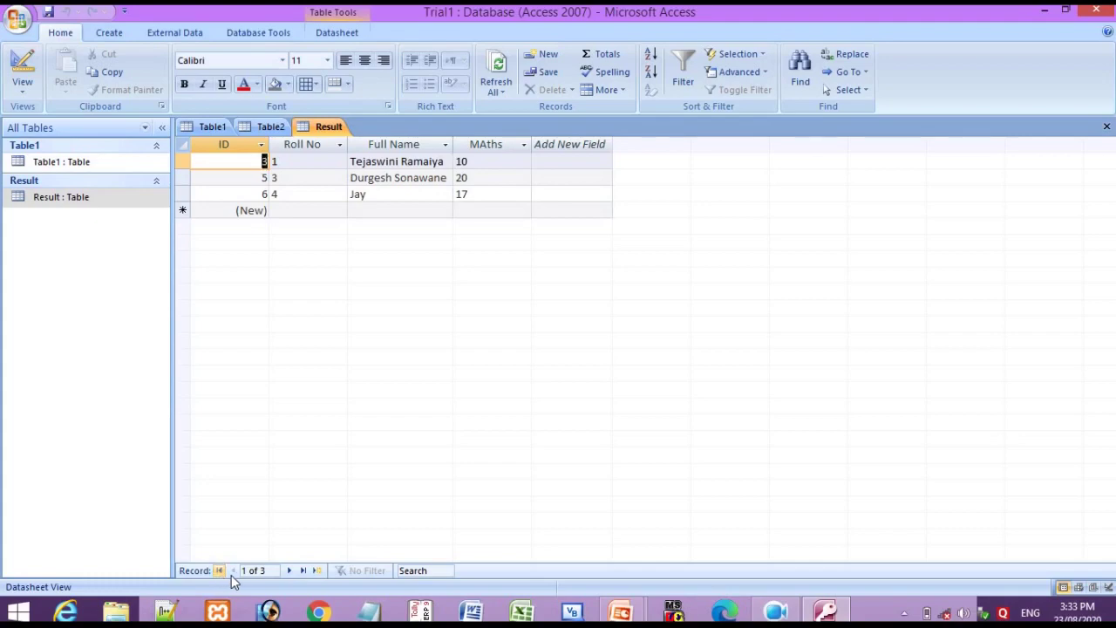
{"action": "left_click", "coordinate": [289, 571]}
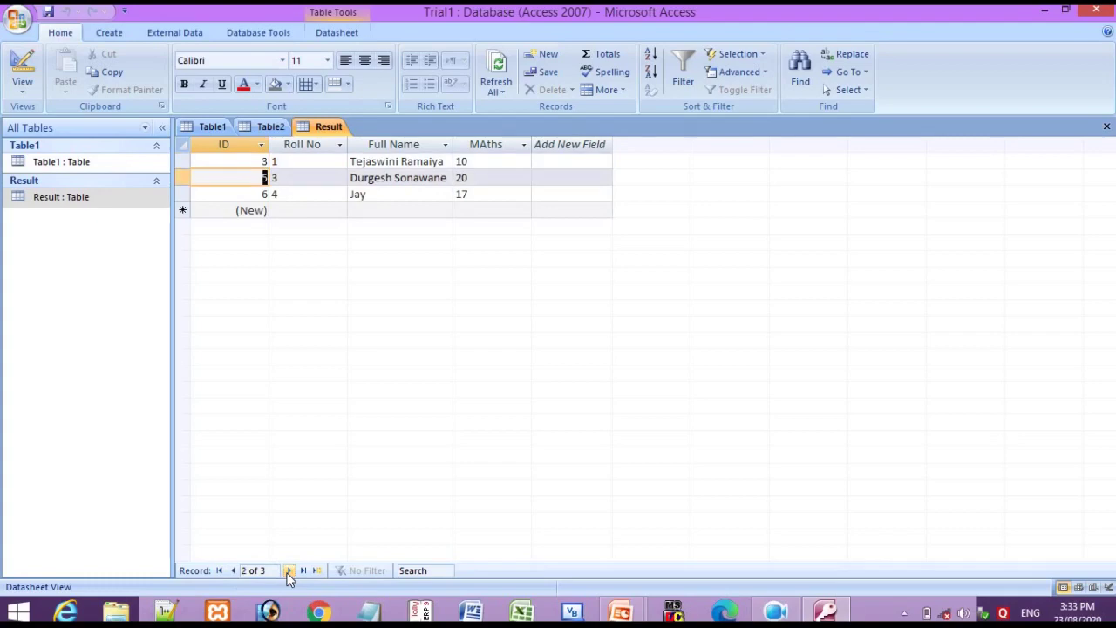
{"action": "left_click", "coordinate": [233, 571]}
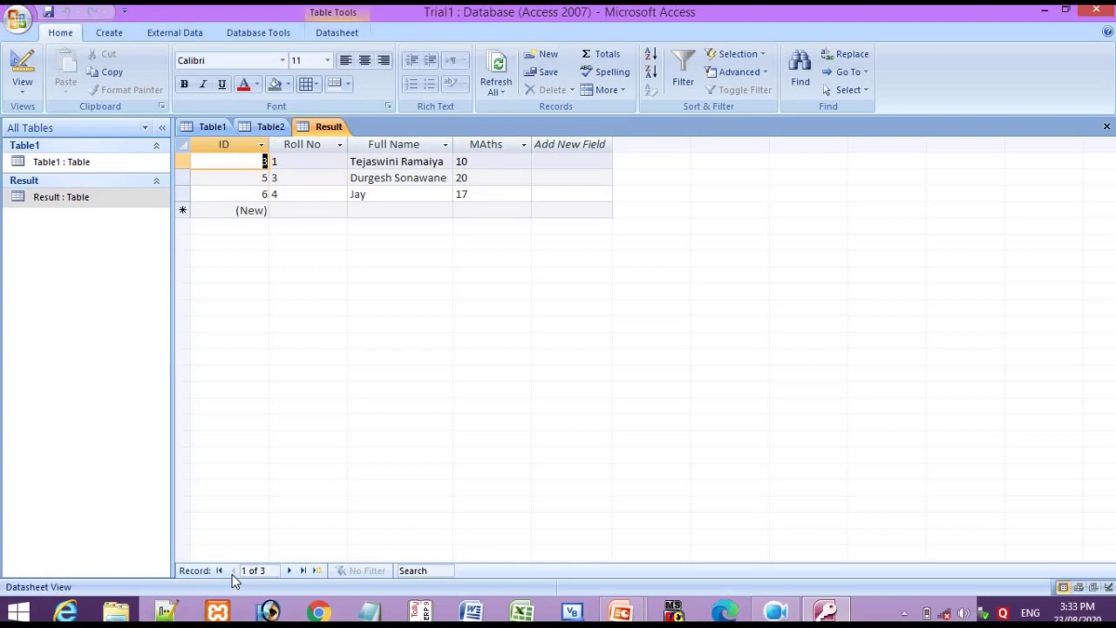
- Jump to the blank new-record row, then switch over to the PowerPoint slideshow
{"action": "left_click", "coordinate": [318, 569]}
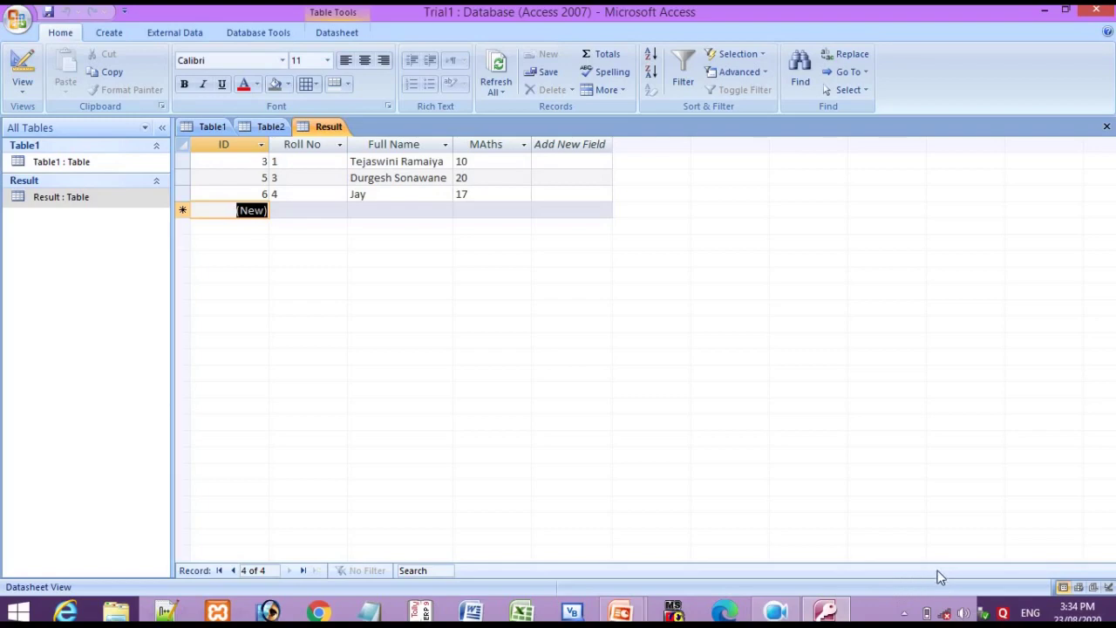
{"action": "key", "text": "alt+Tab"}
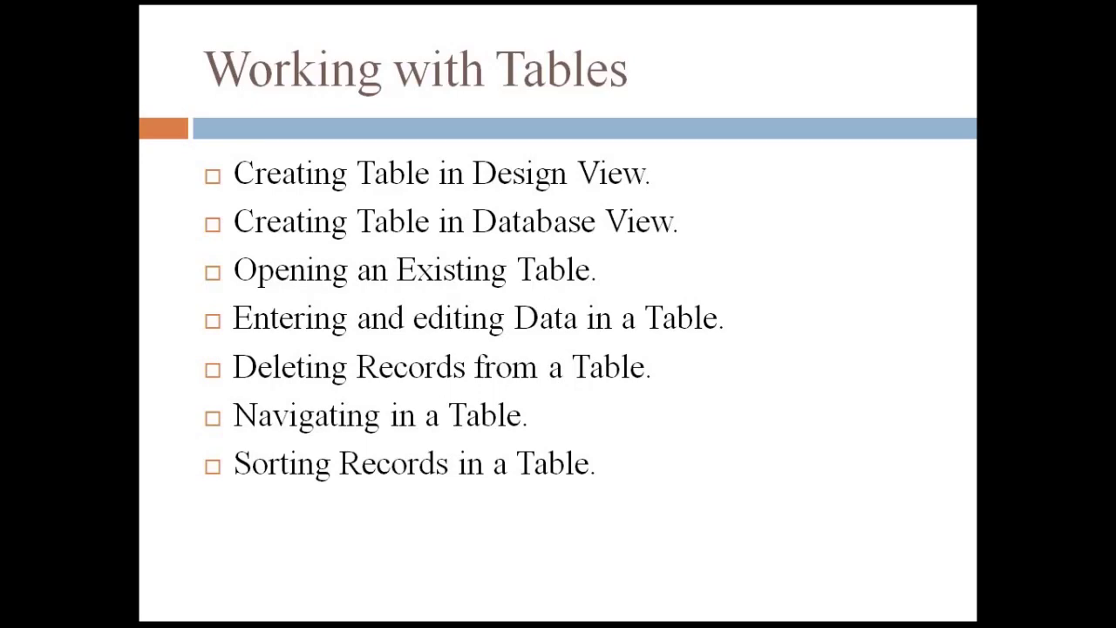
- Return from the PowerPoint slide show to the Access Result datasheet
{"action": "key", "text": "alt+Tab"}
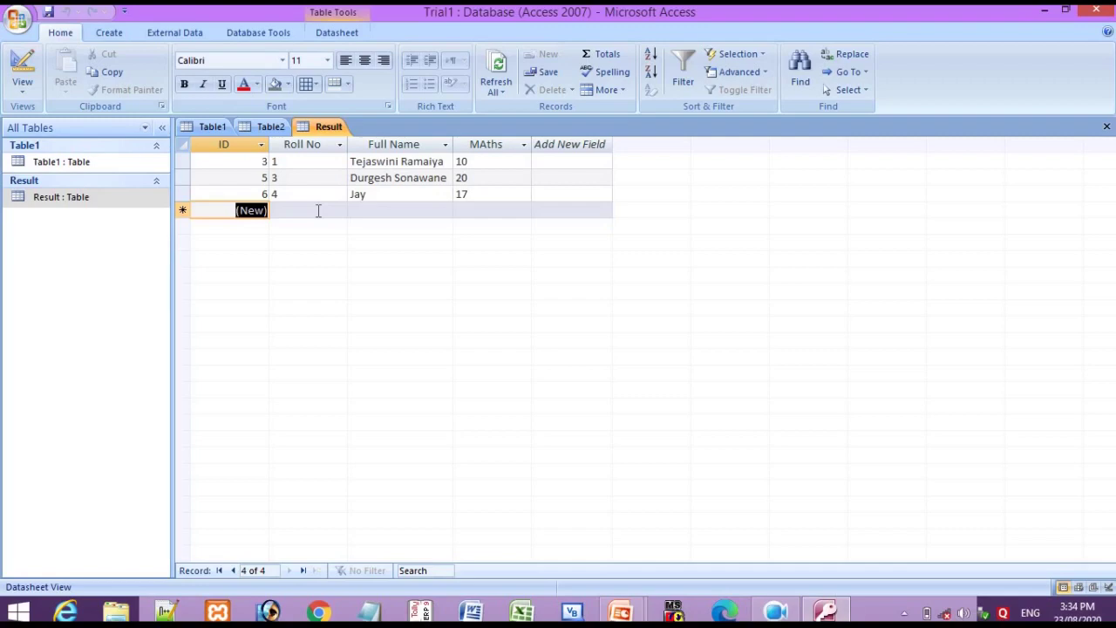
- Sort by MAths ascending then descending, and finally by Full Name descending
{"action": "left_click", "coordinate": [387, 143]}
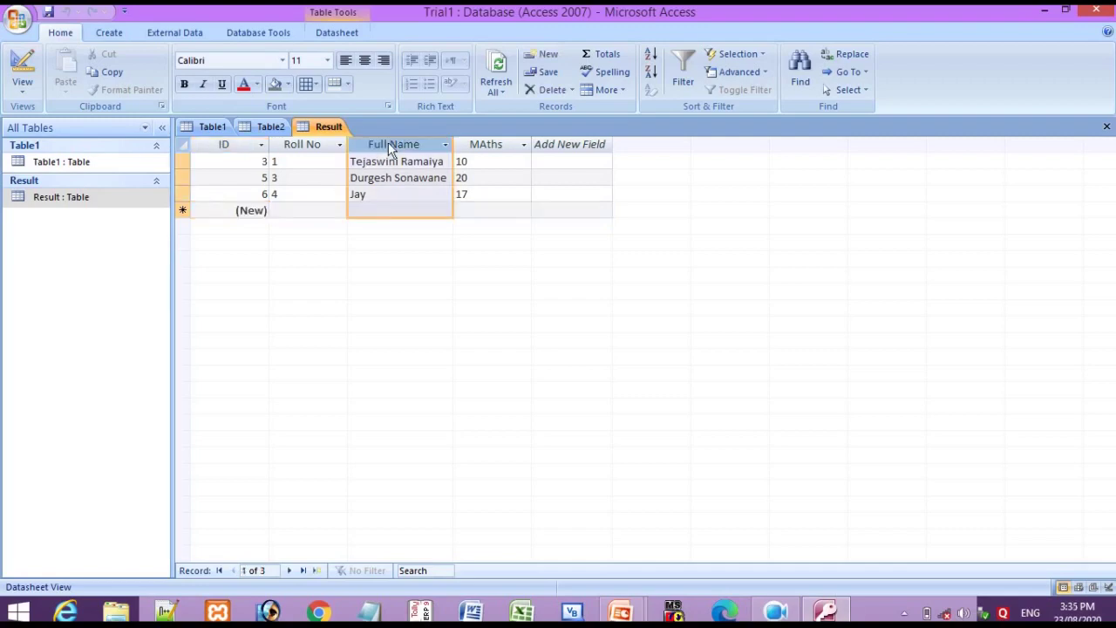
{"action": "left_click", "coordinate": [473, 148]}
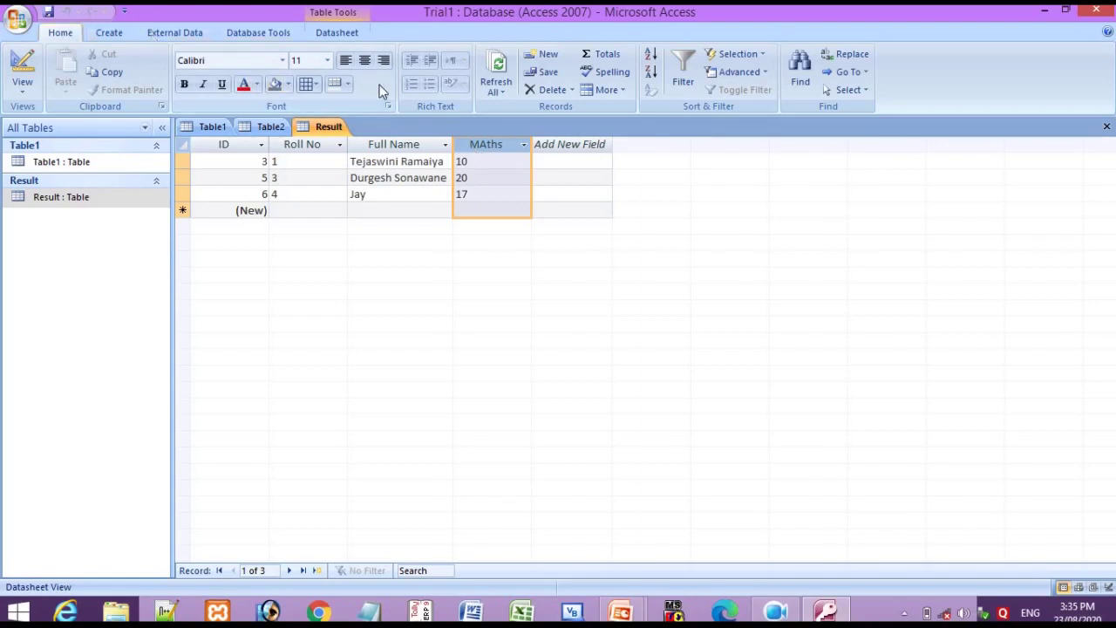
{"action": "left_click", "coordinate": [650, 56]}
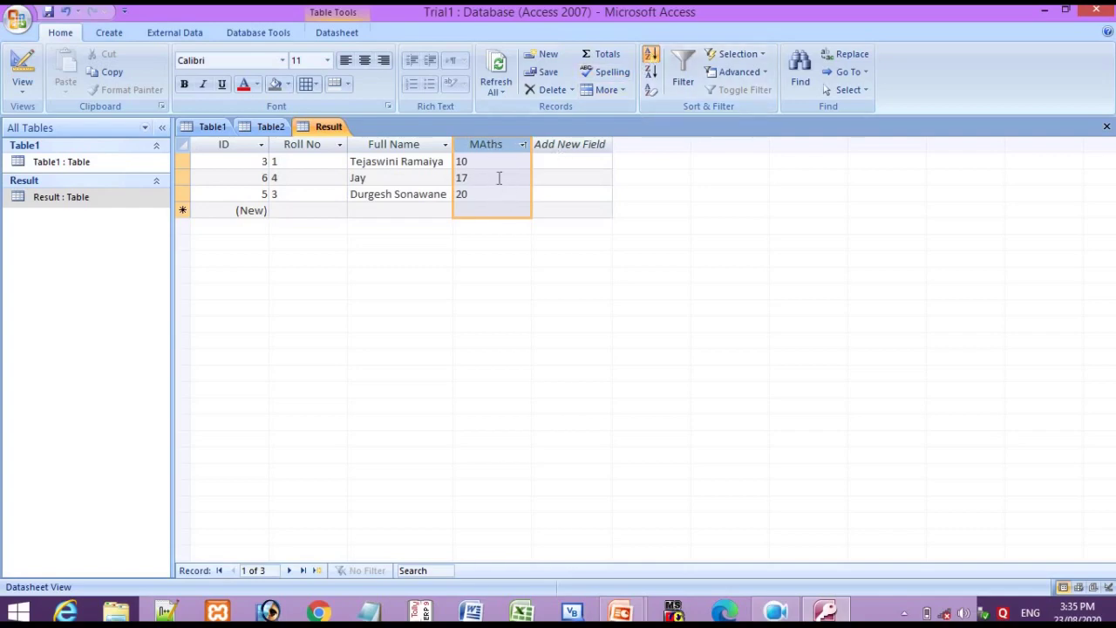
{"action": "left_click", "coordinate": [650, 75]}
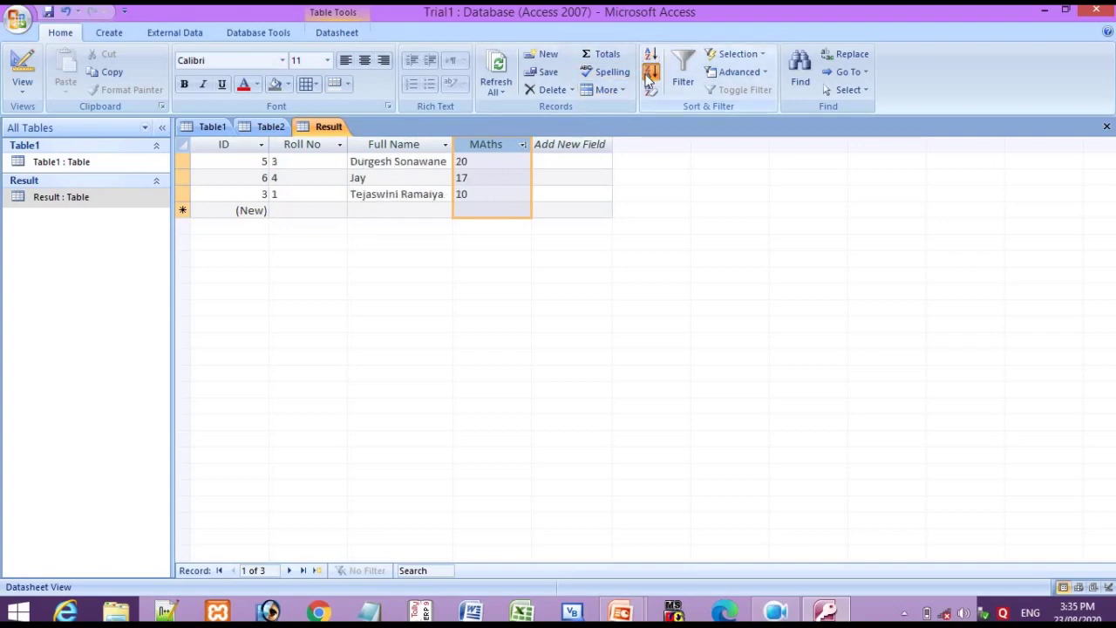
{"action": "left_click", "coordinate": [433, 147]}
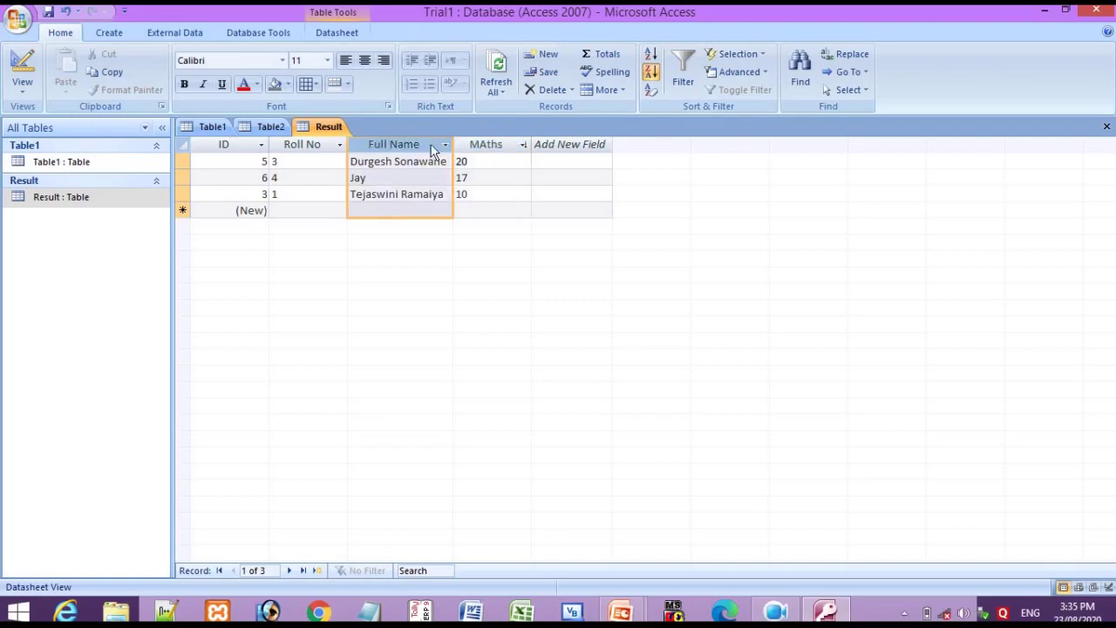
{"action": "left_click", "coordinate": [651, 75]}
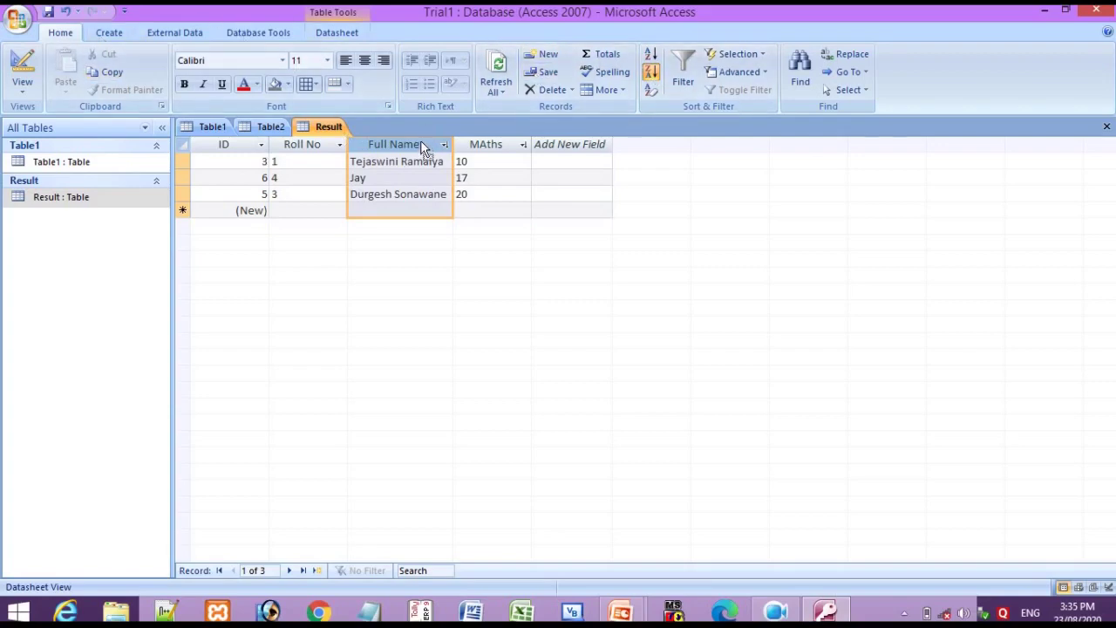
{"action": "left_click", "coordinate": [184, 179]}
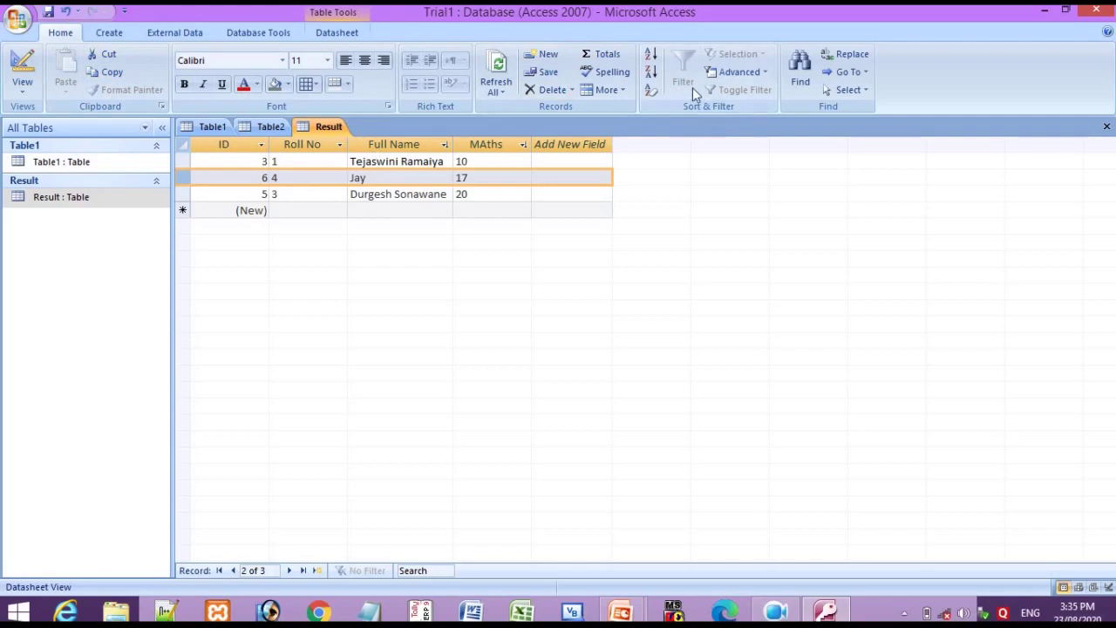
- Sort the records by ID ascending, then descending, and bring the slideshow to the Topics to study slide
{"action": "left_click", "coordinate": [652, 54]}
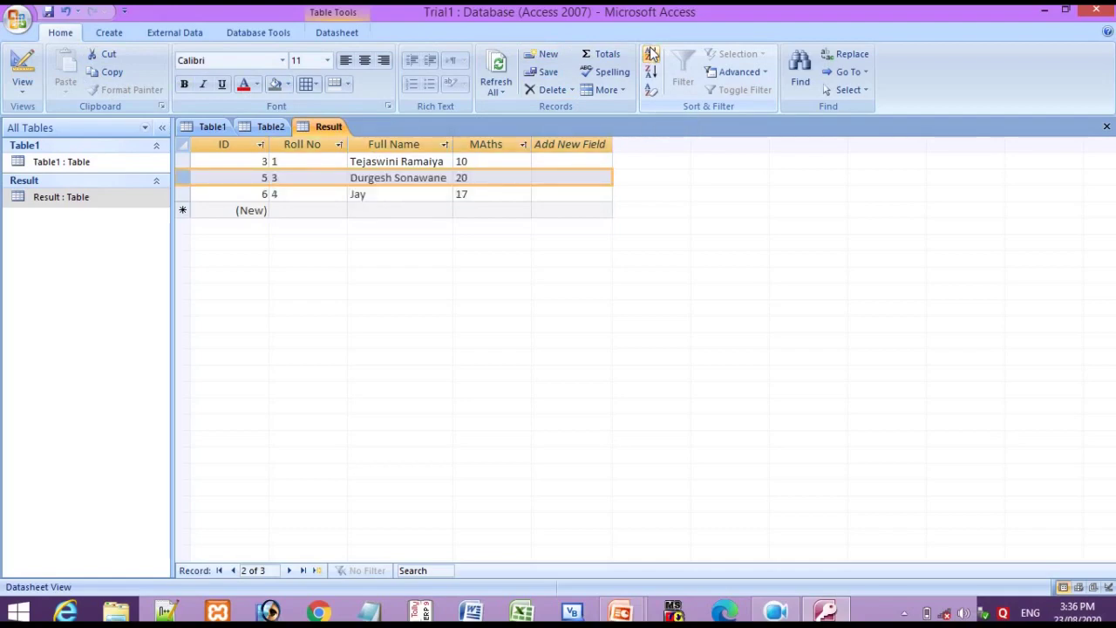
{"action": "left_click", "coordinate": [651, 71]}
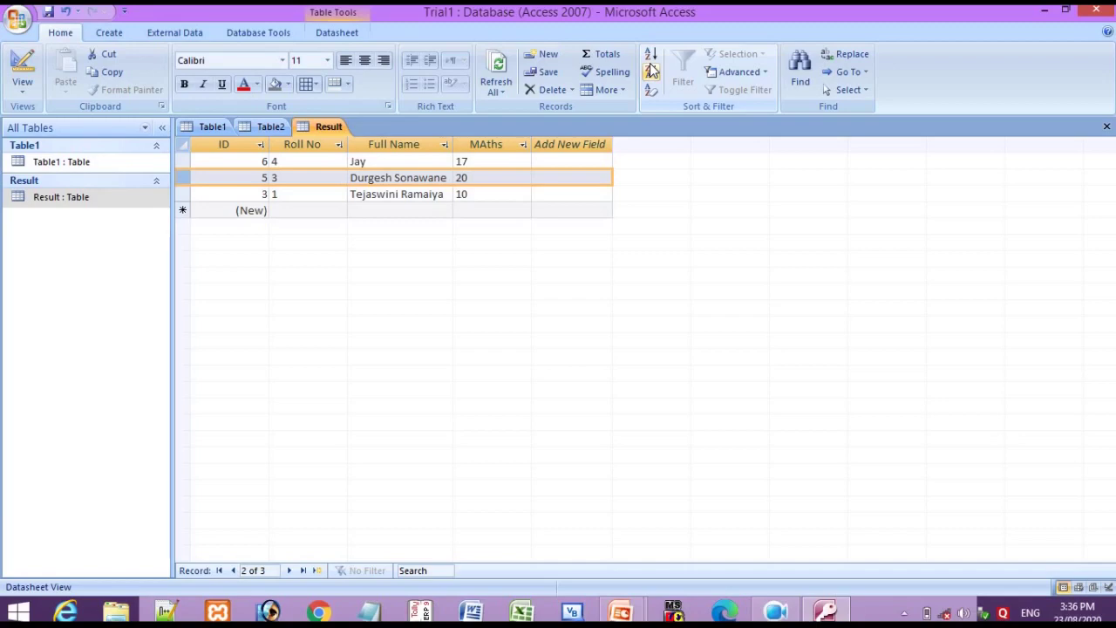
{"action": "key", "text": "alt+Tab"}
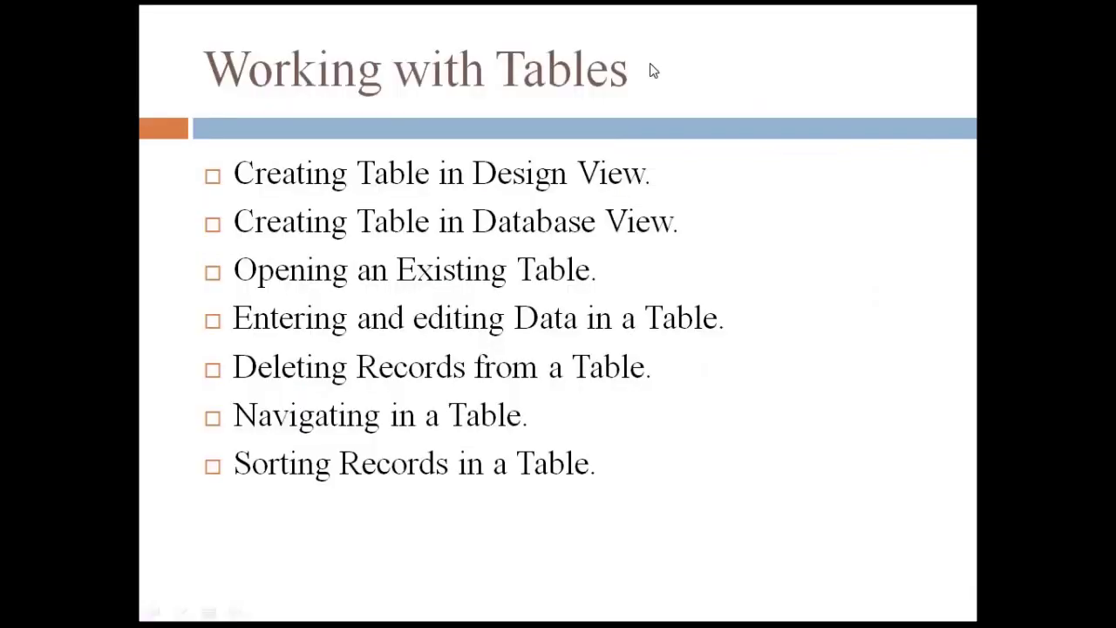
{"action": "key", "text": "Left"}
{"action": "key", "text": "Right"}
{"action": "key", "text": "Left"}
{"action": "key", "text": "Left"}
{"action": "key", "text": "Left"}
{"action": "key", "text": "Left"}
{"action": "key", "text": "Right"}
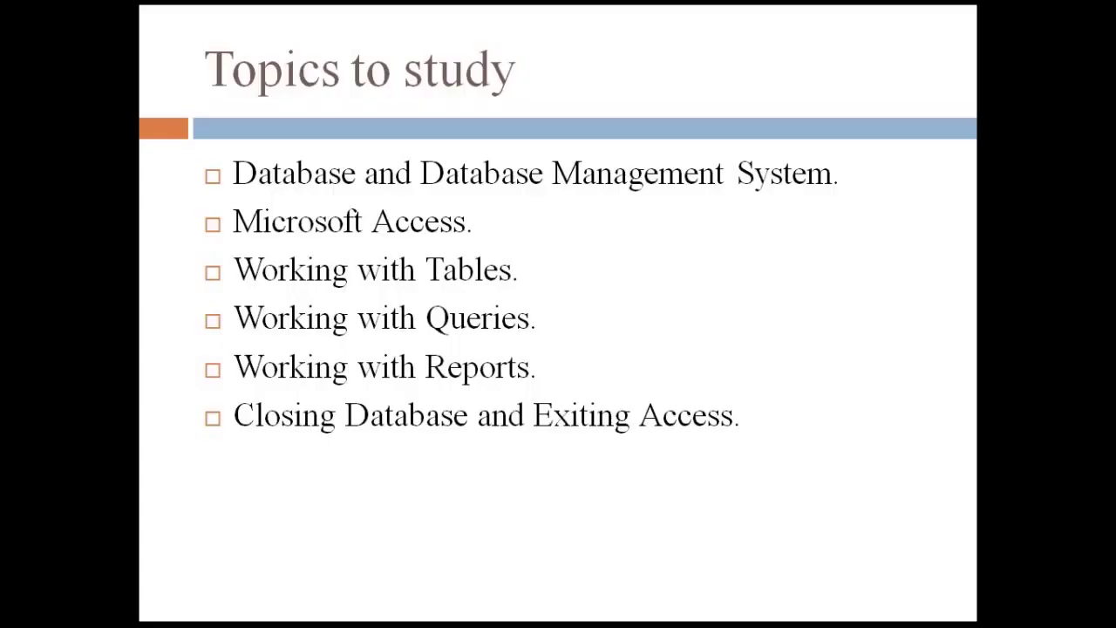